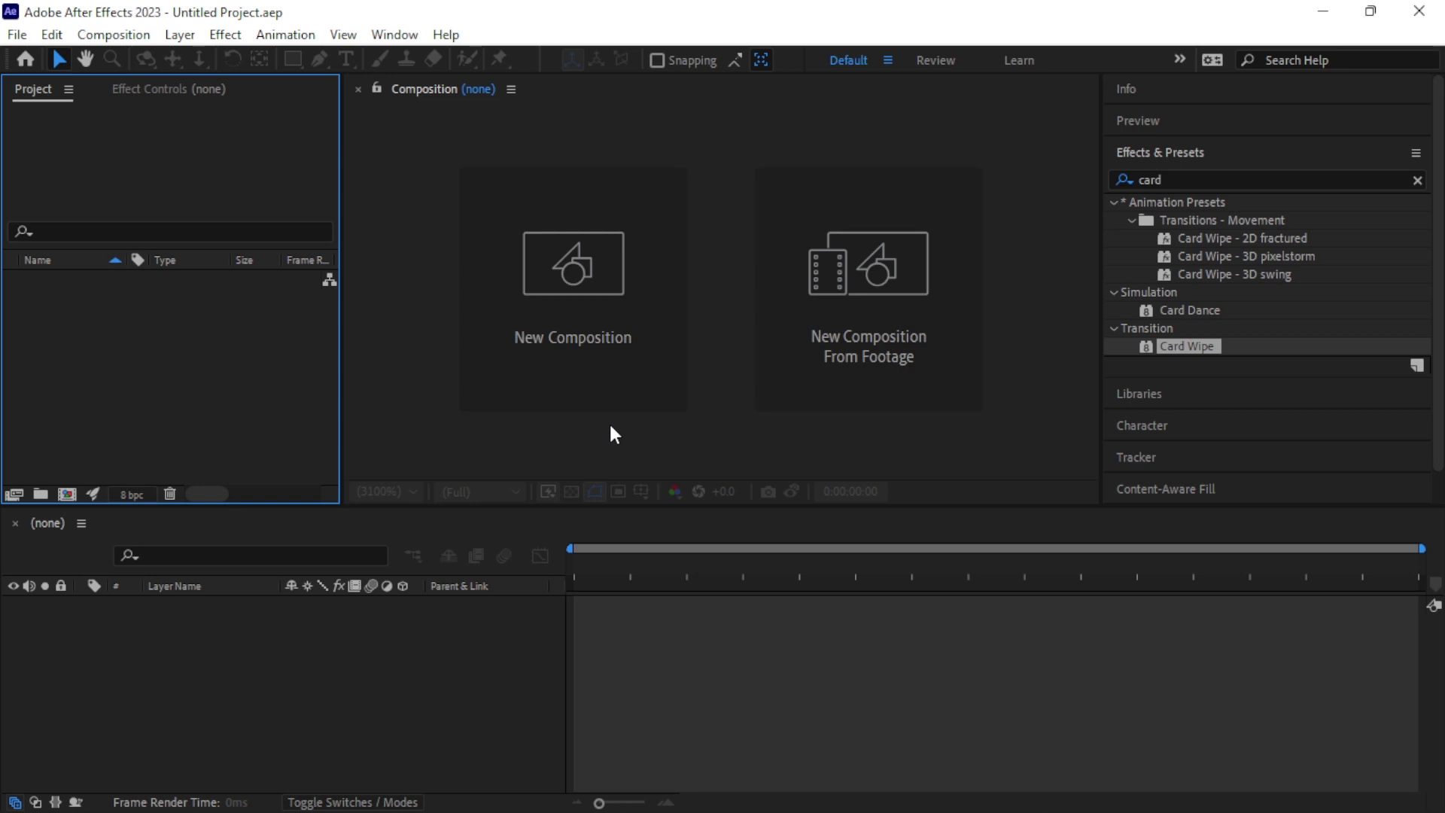
- Create a 1920x1080 composition named glitch_effect
click(1418, 182)
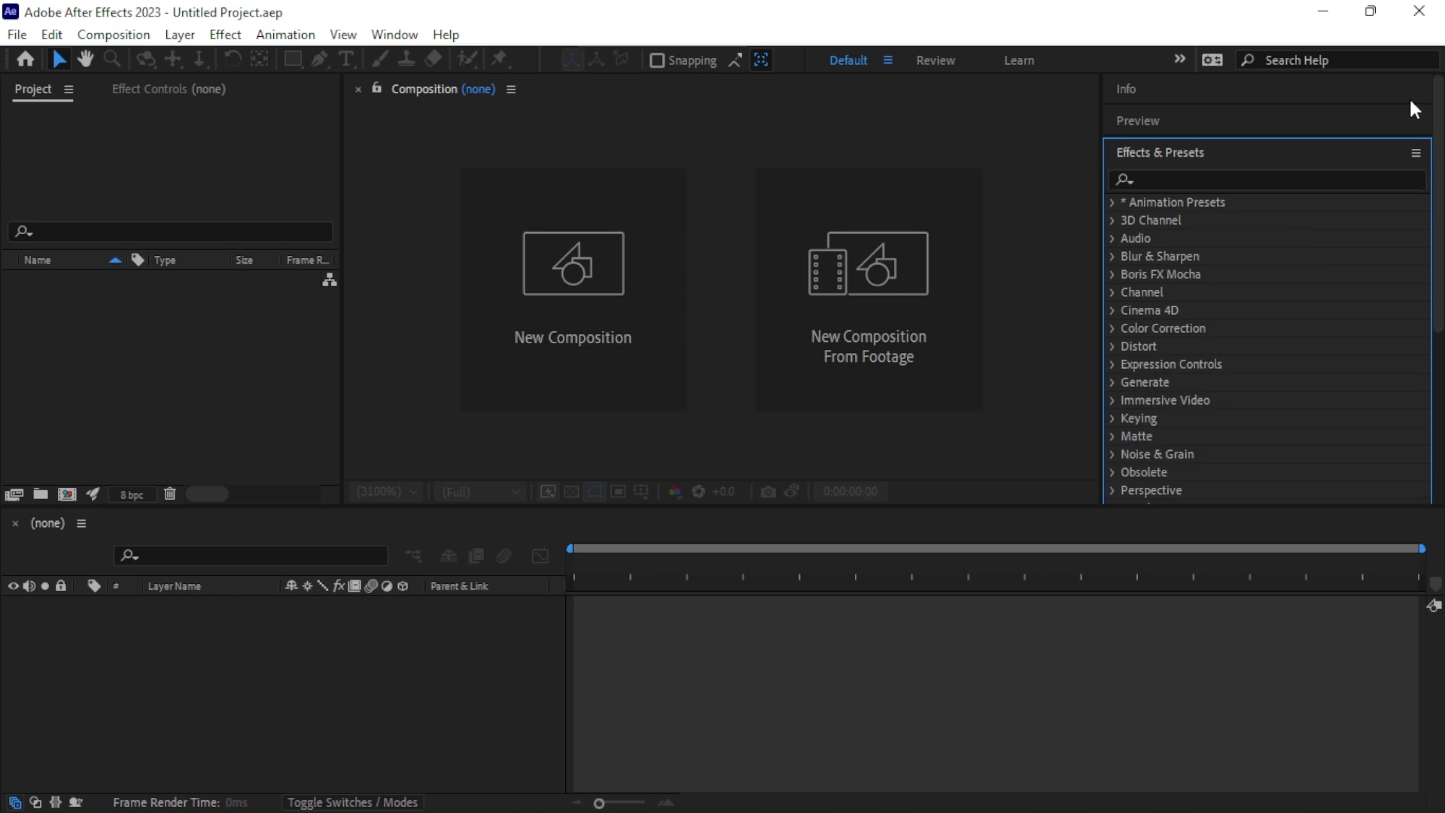
click(579, 288)
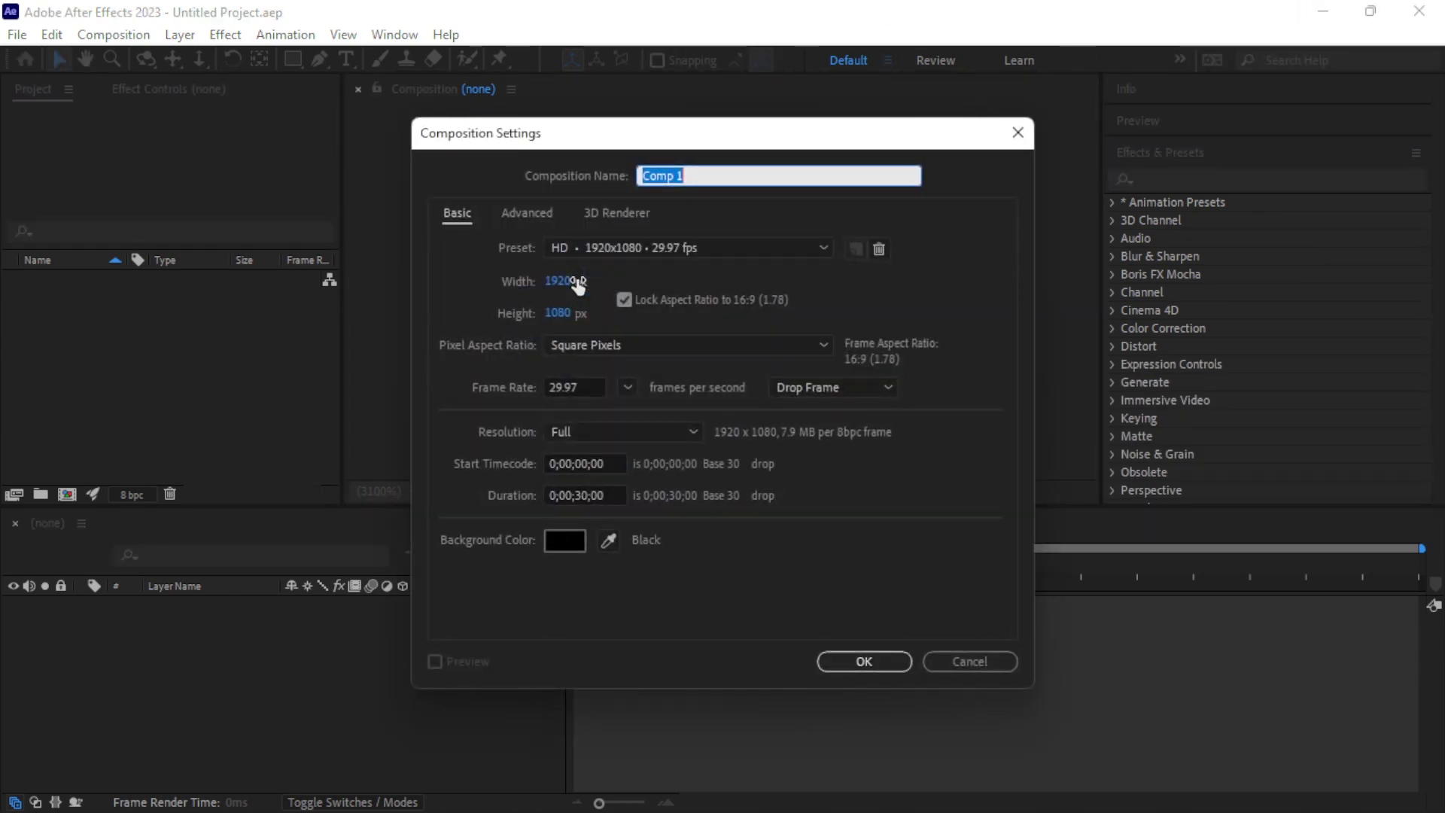
text(gli)
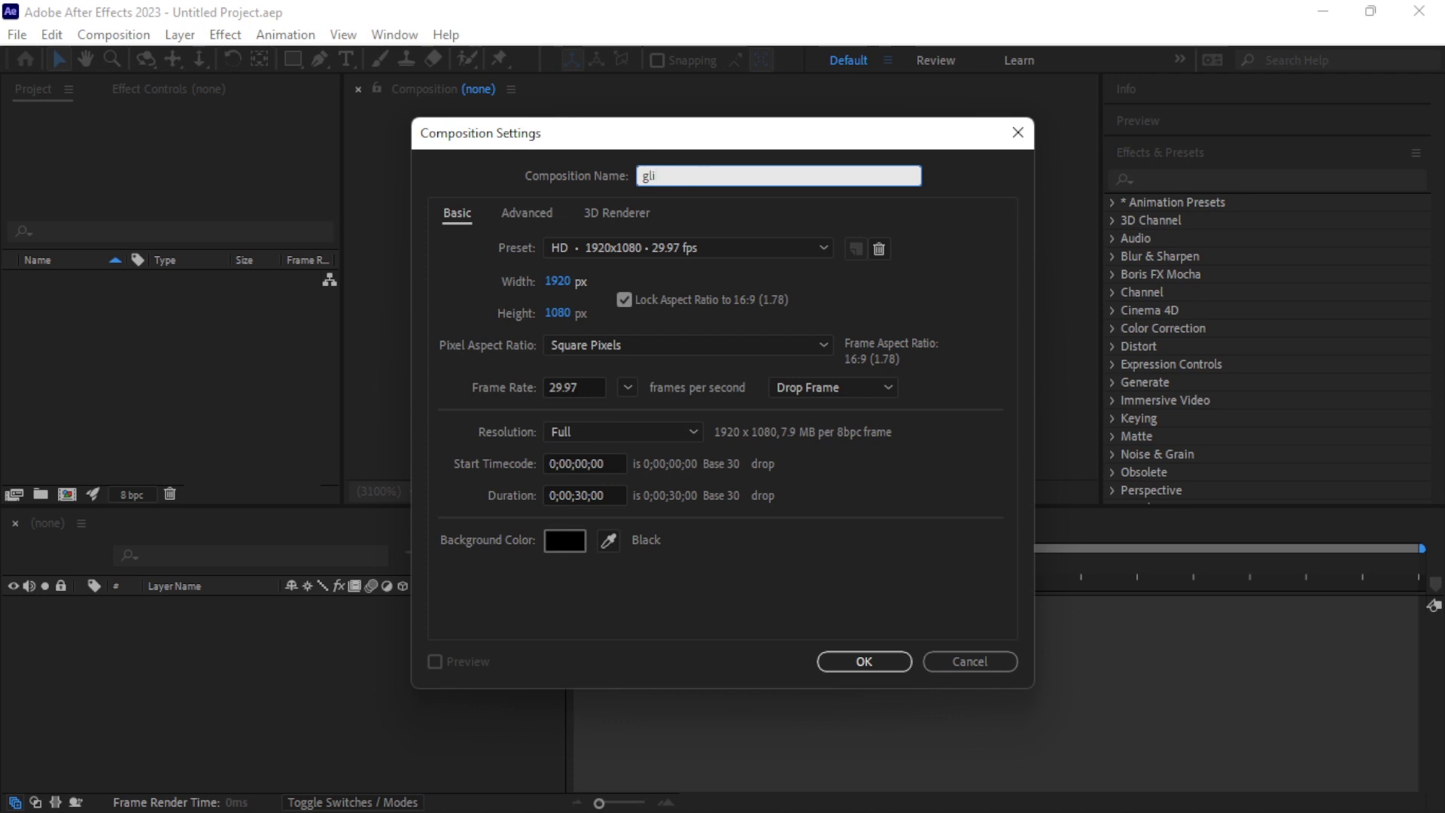
text(tch_effect)
key(Return)
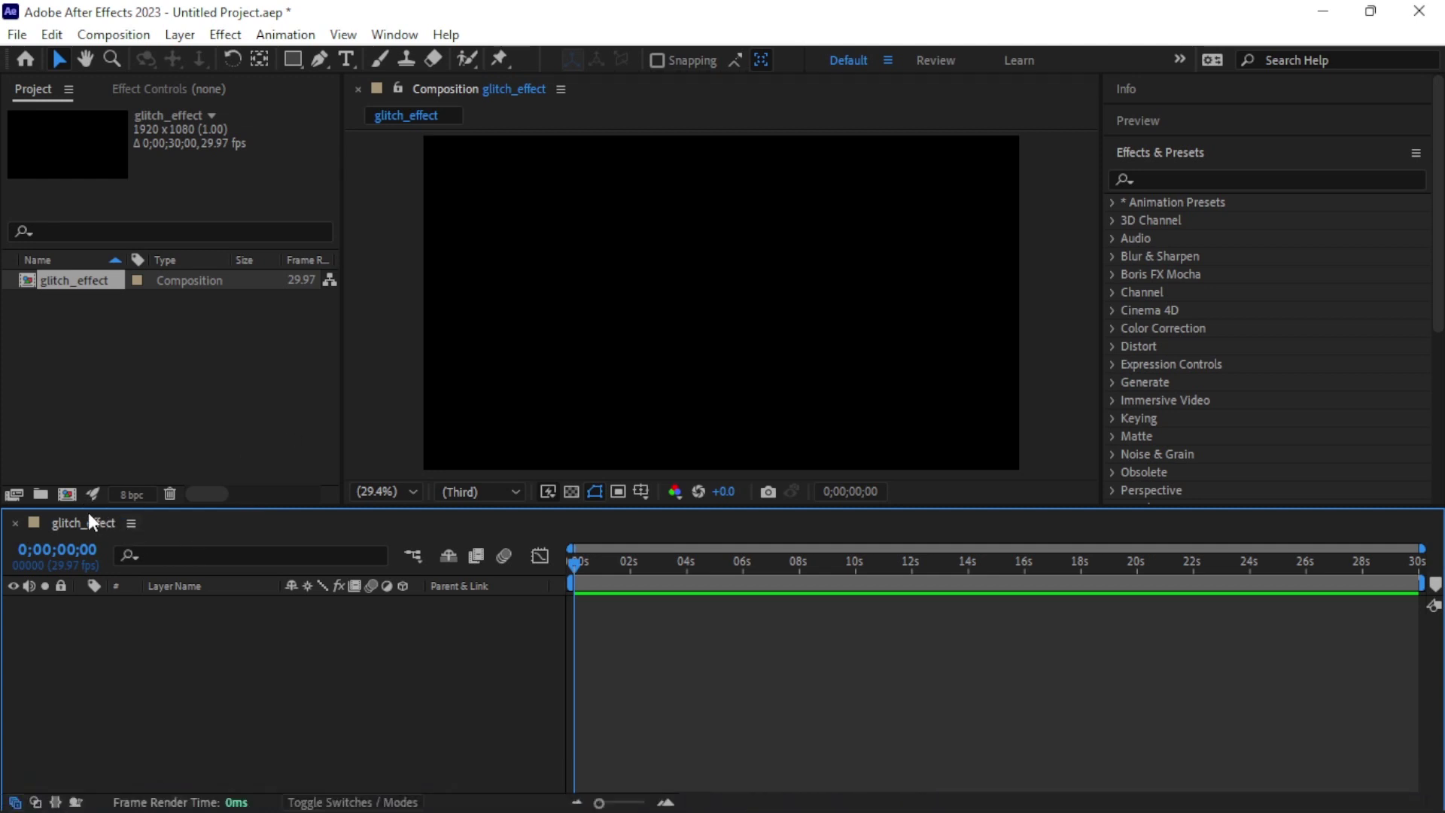
- Create a second 1920x1080 composition named text_1
click(65, 496)
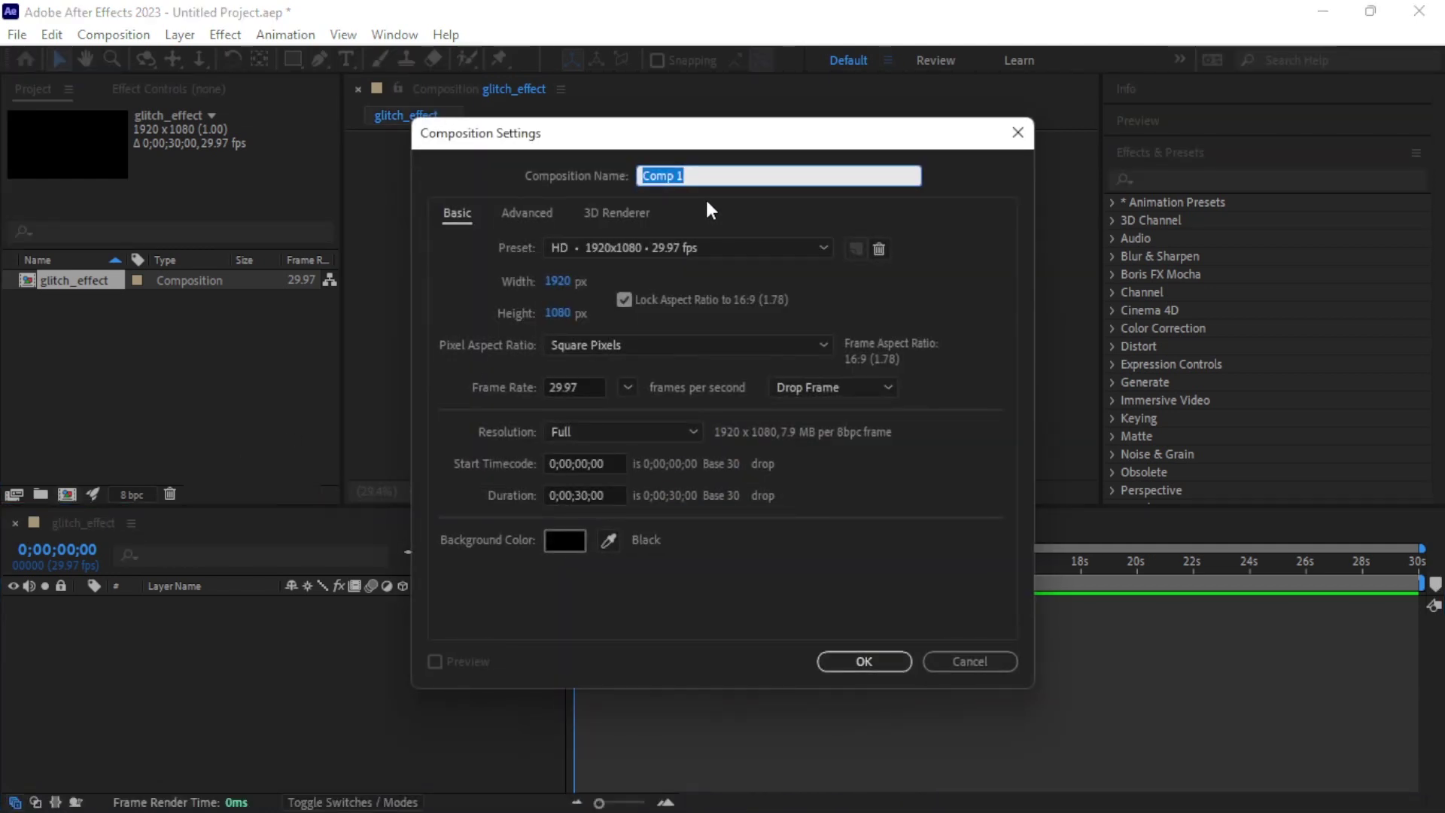
text(text)
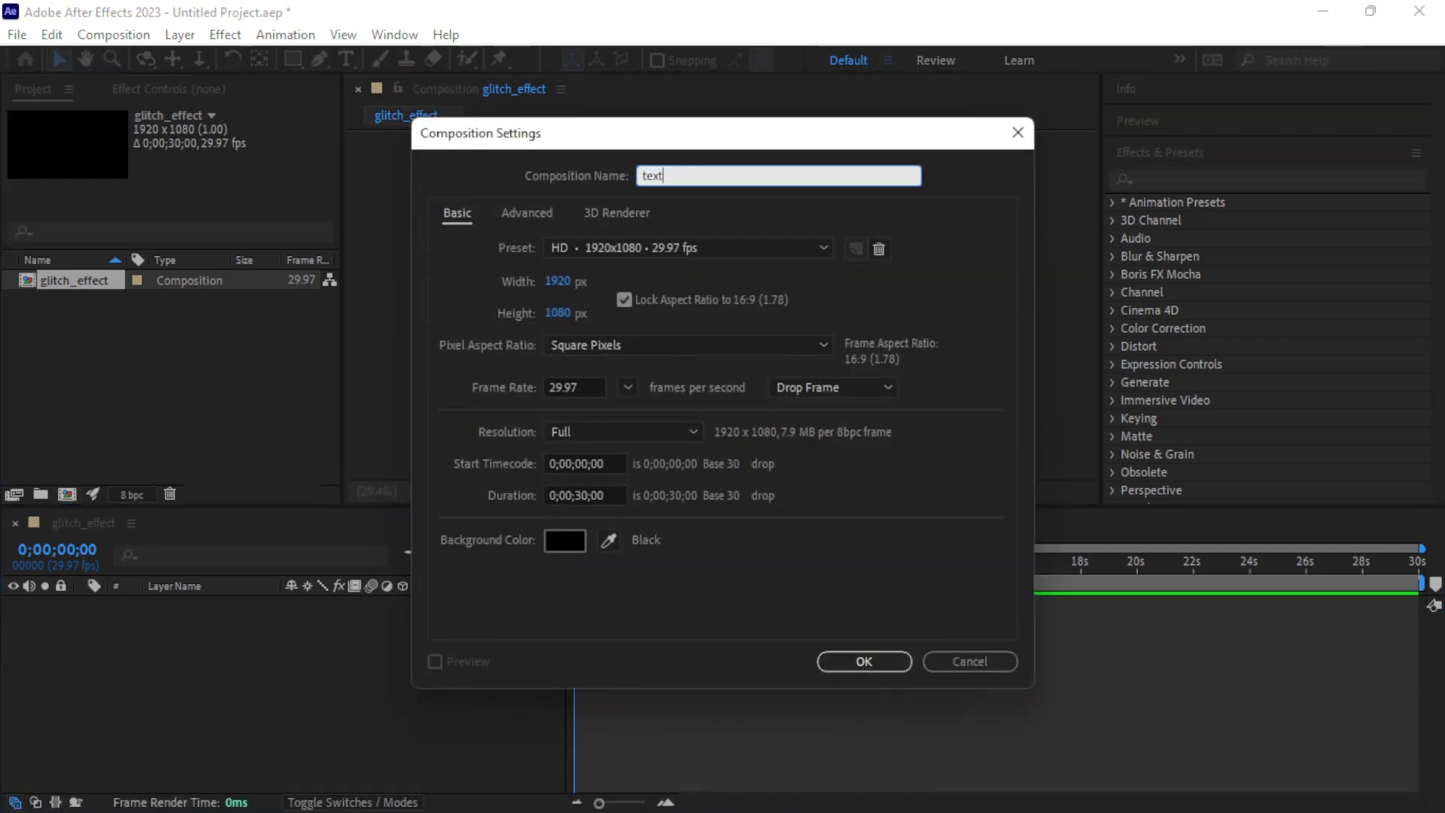
text(_1)
key(Return)
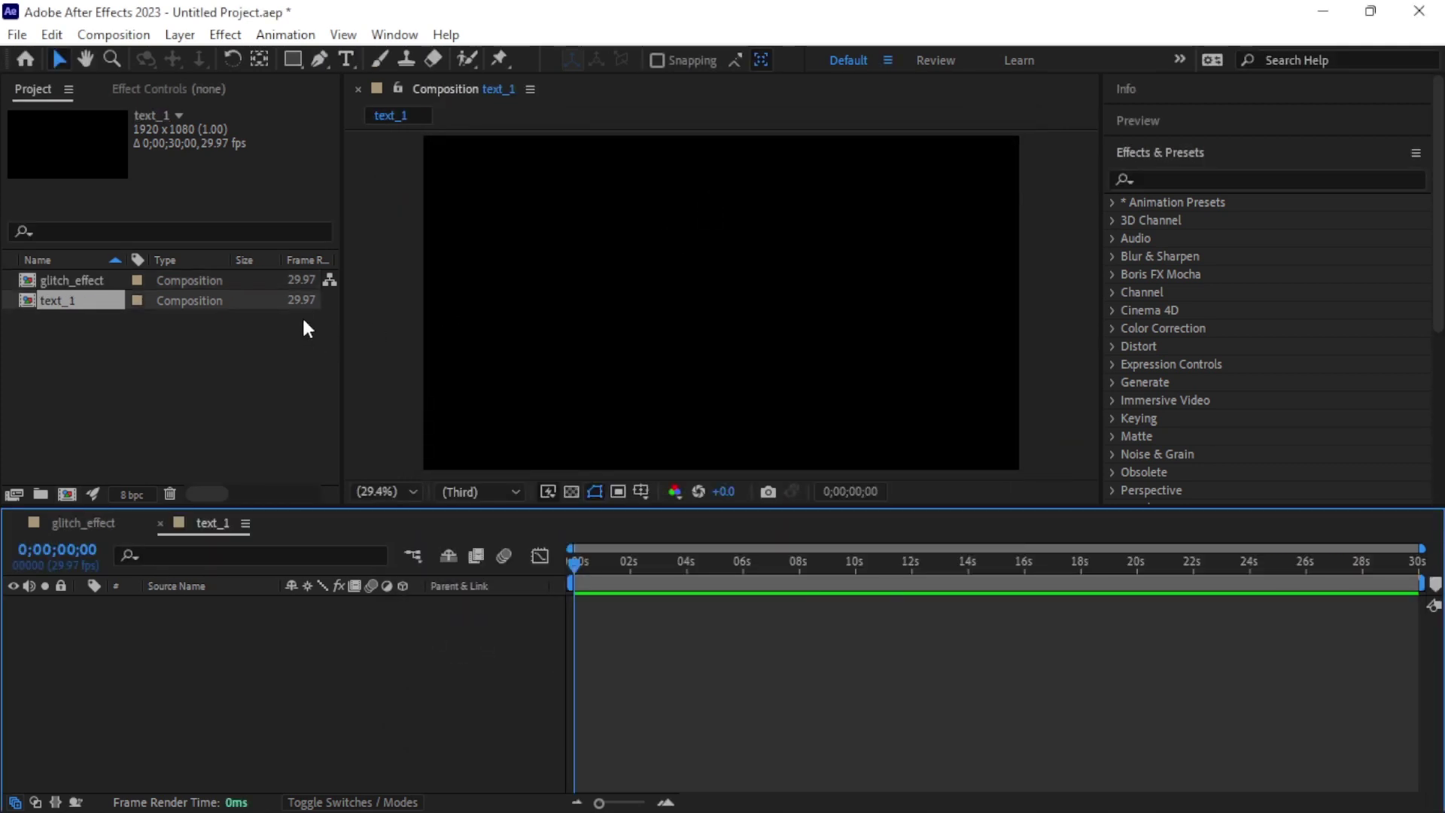
- Add a text layer reading CREATIVE to the text_1 composition
click(345, 60)
click(533, 279)
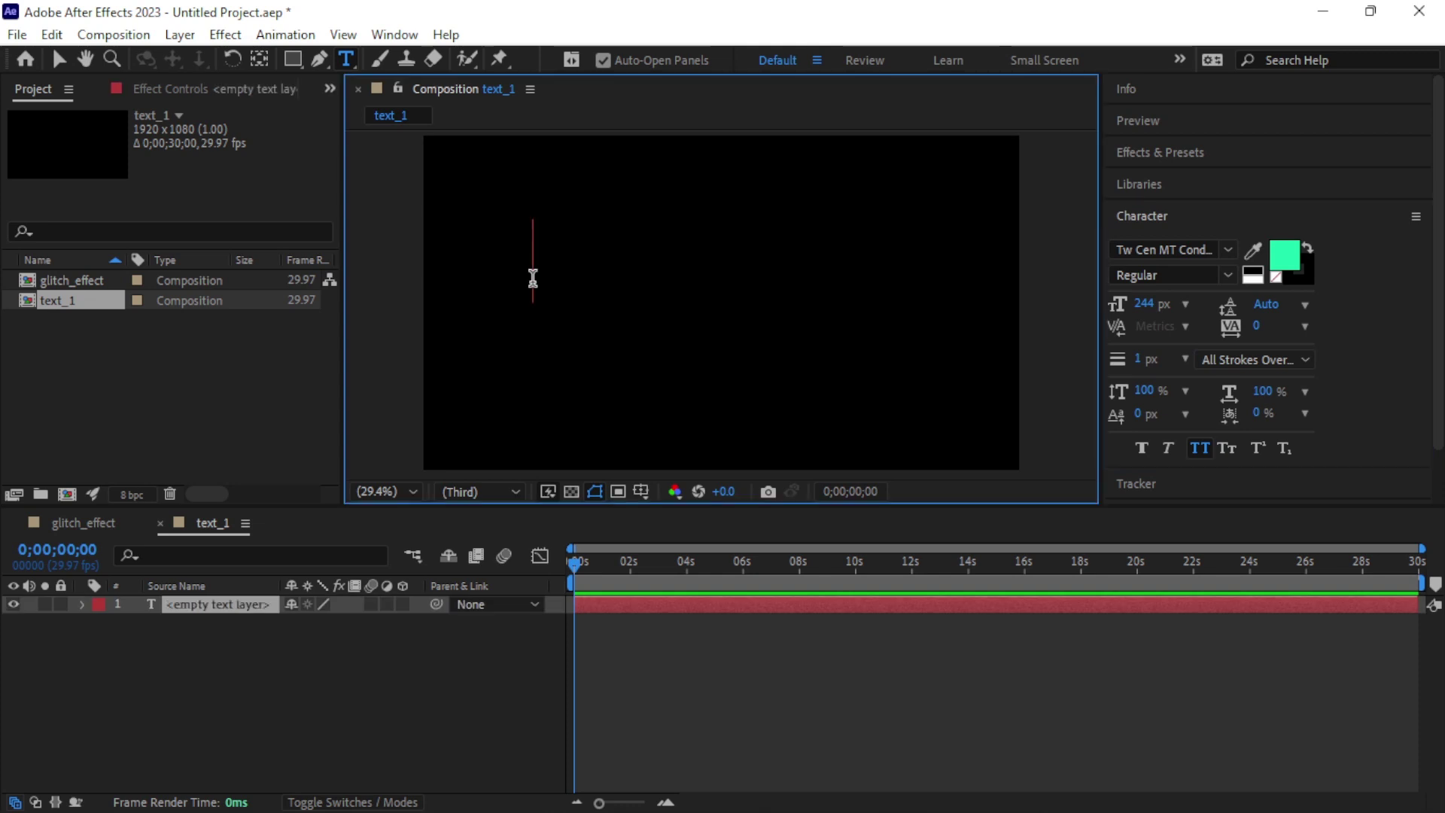
text(C)
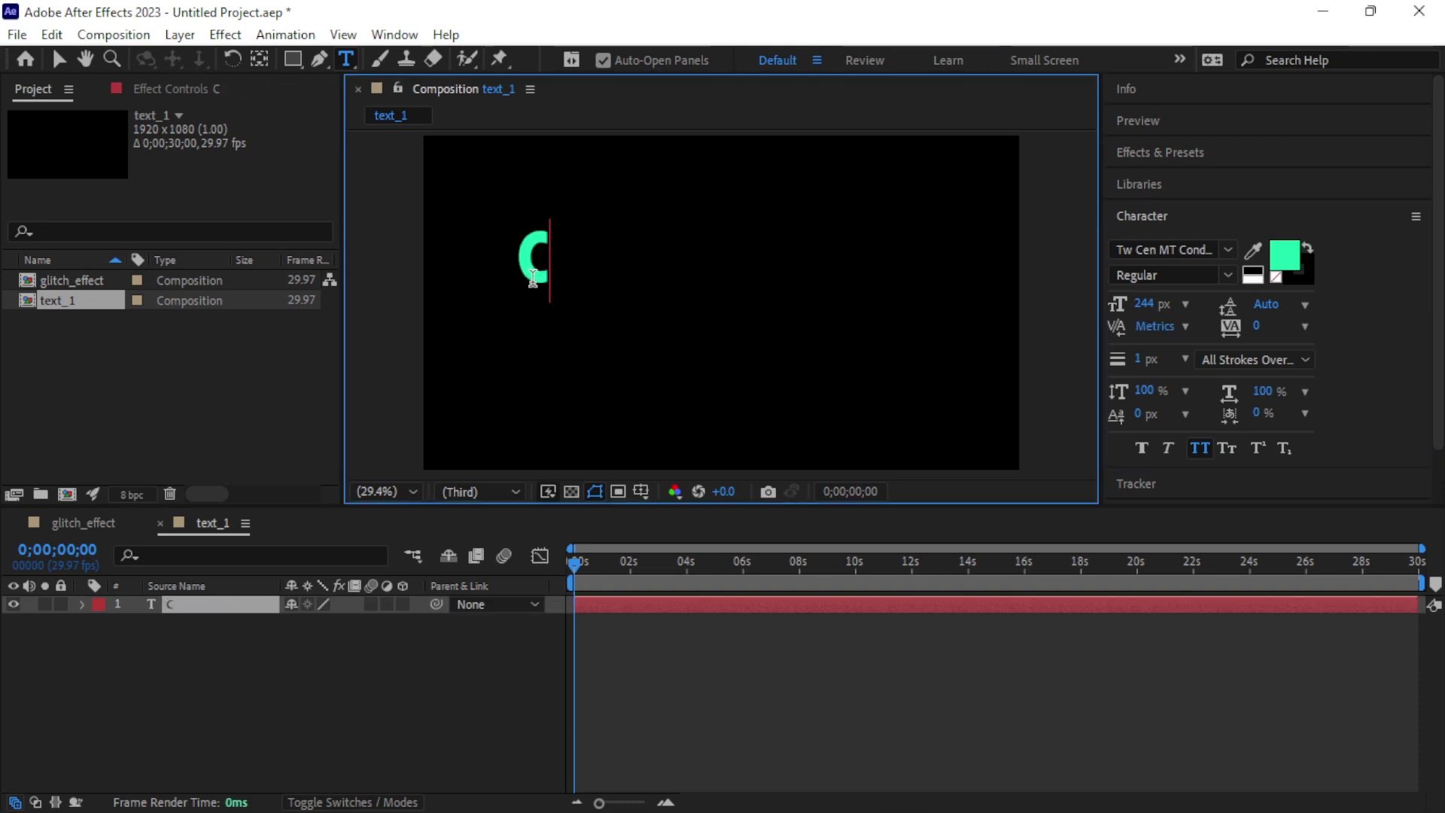
text(R)
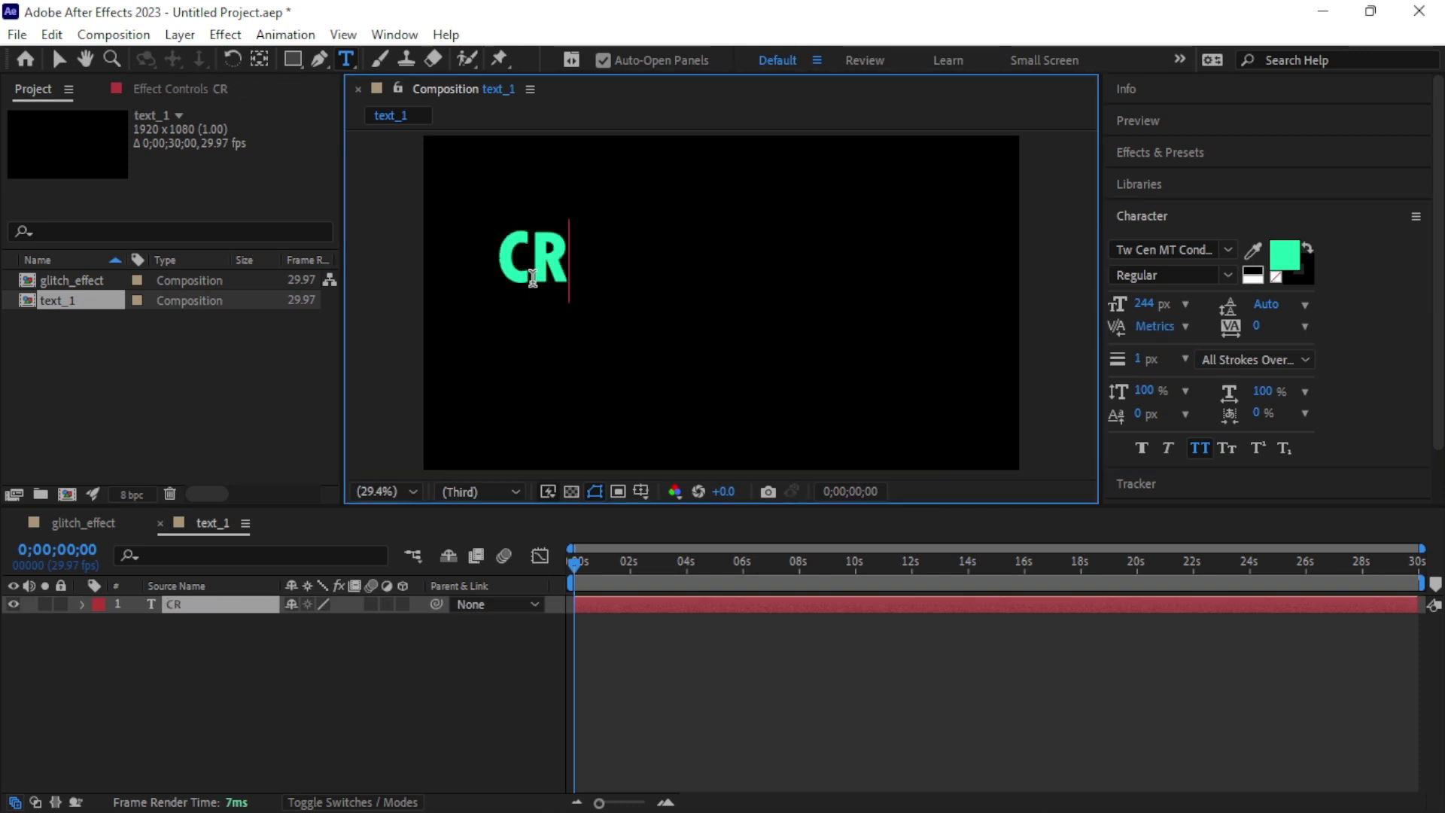
text(EATIVE)
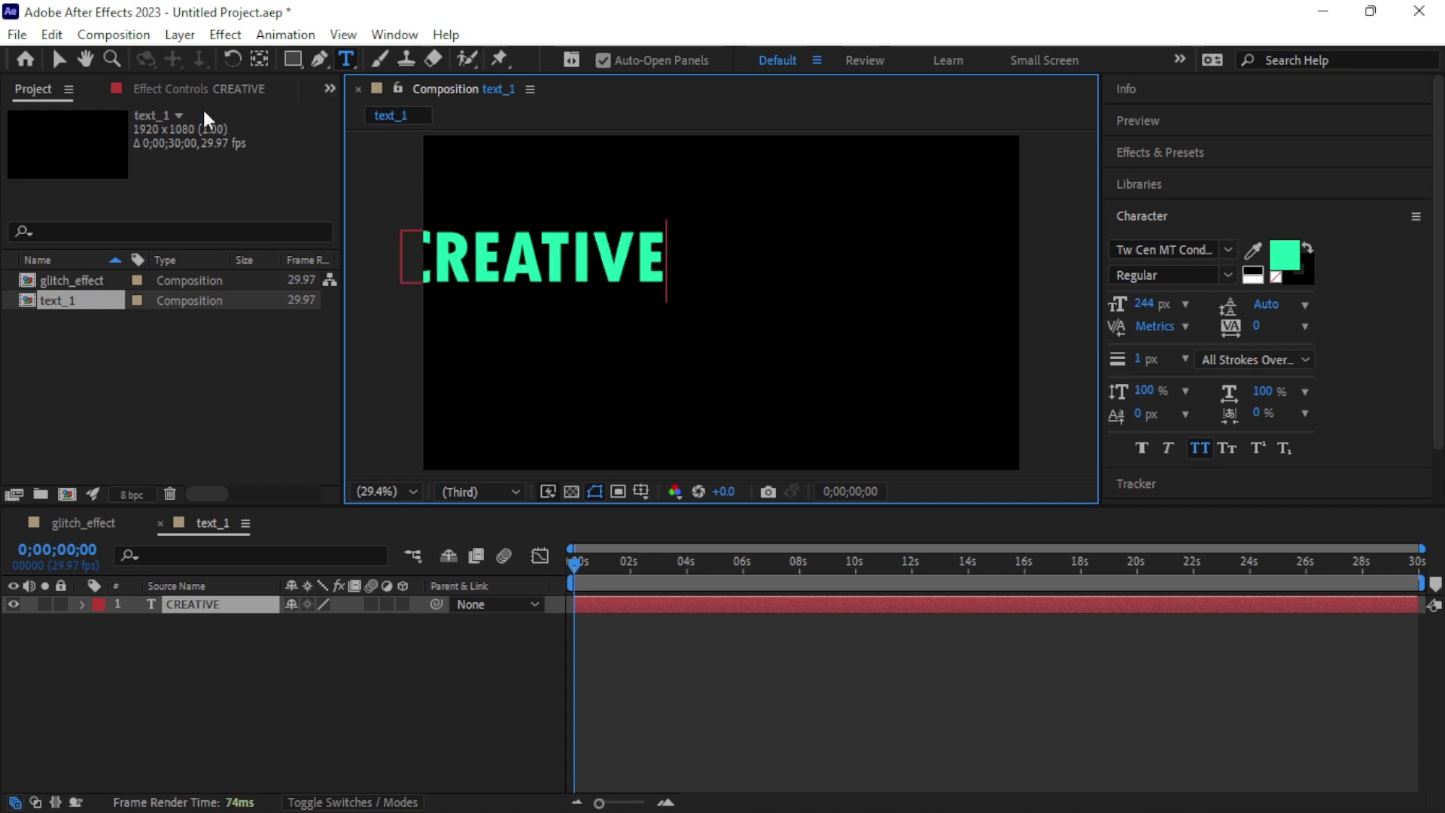
click(59, 59)
- Enlarge CREATIVE to 314 px and centre it in the frame
drag(532, 258, 693, 293)
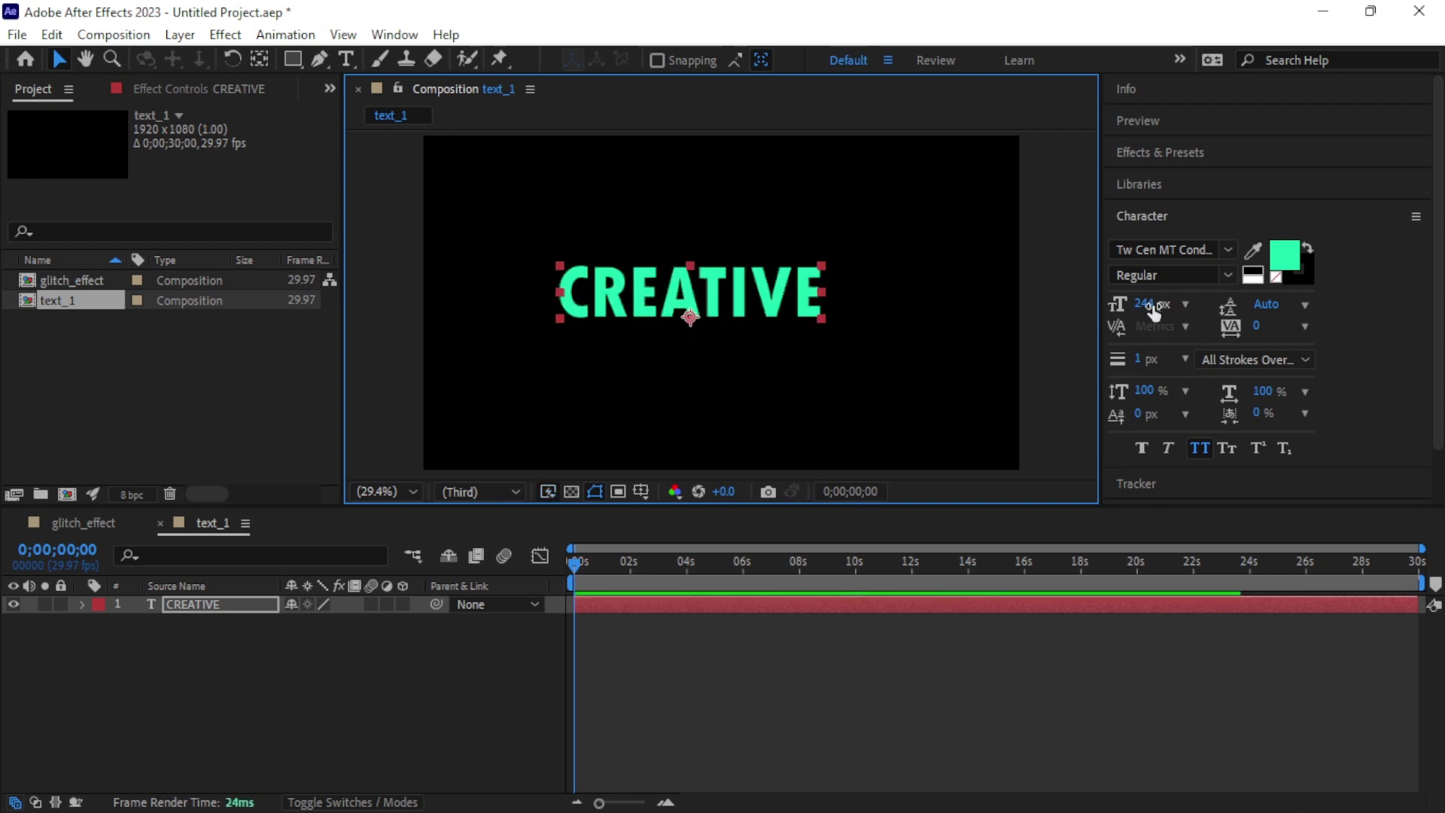
drag(1144, 303, 1217, 297)
drag(779, 283, 810, 301)
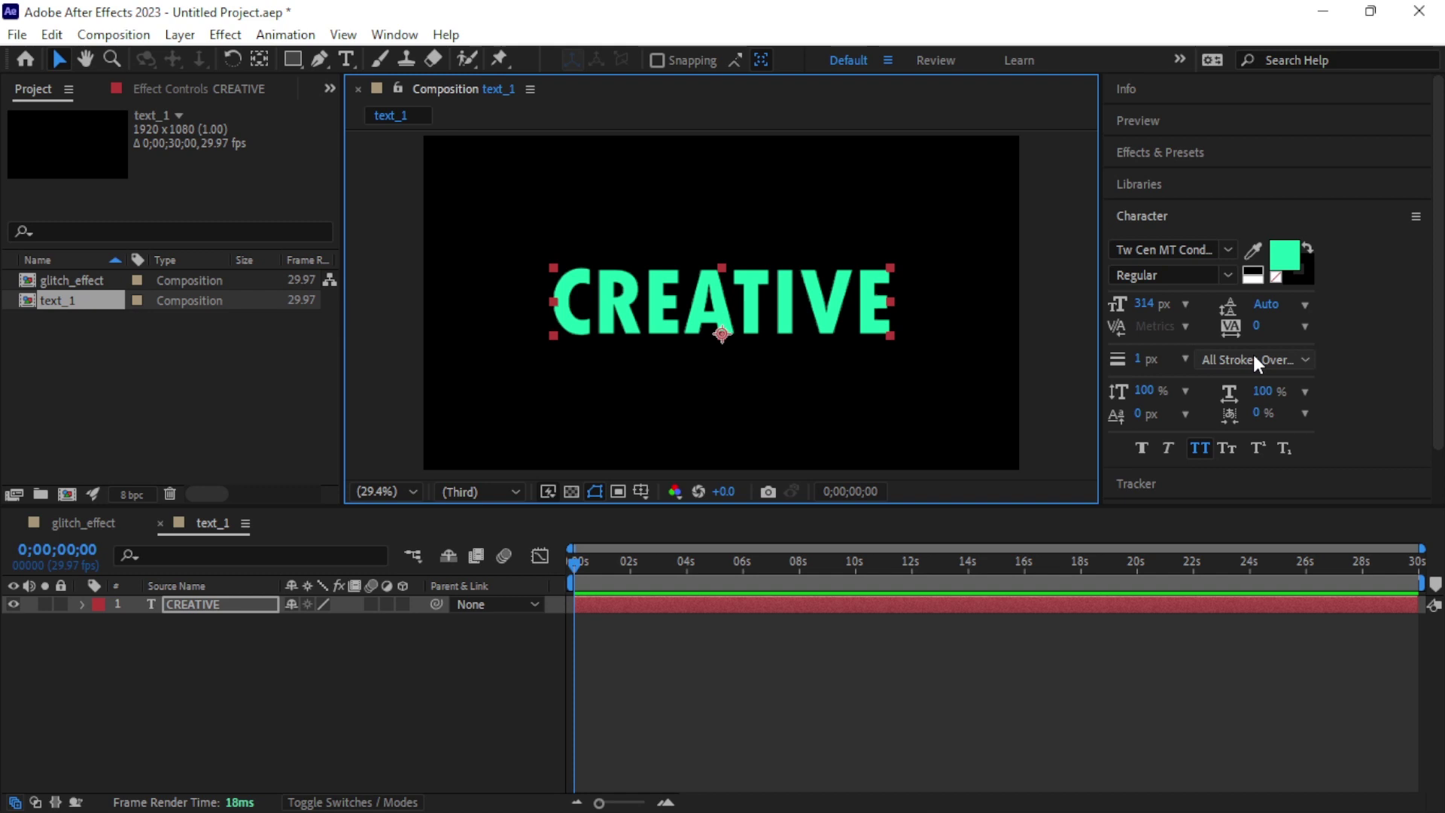
click(319, 656)
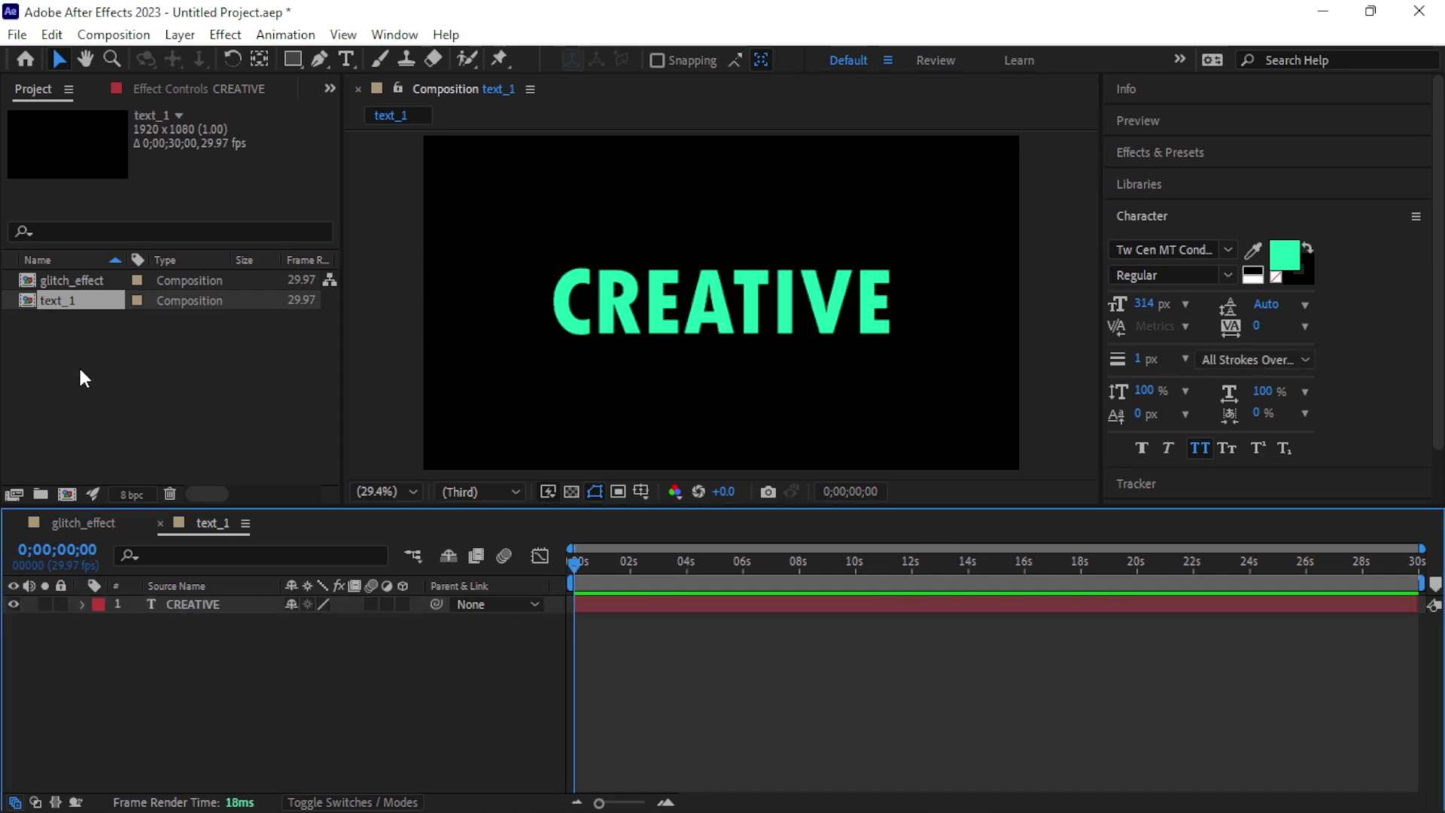
click(106, 399)
- Duplicate the text_1 composition with Ctrl+D to create text_2
click(45, 301)
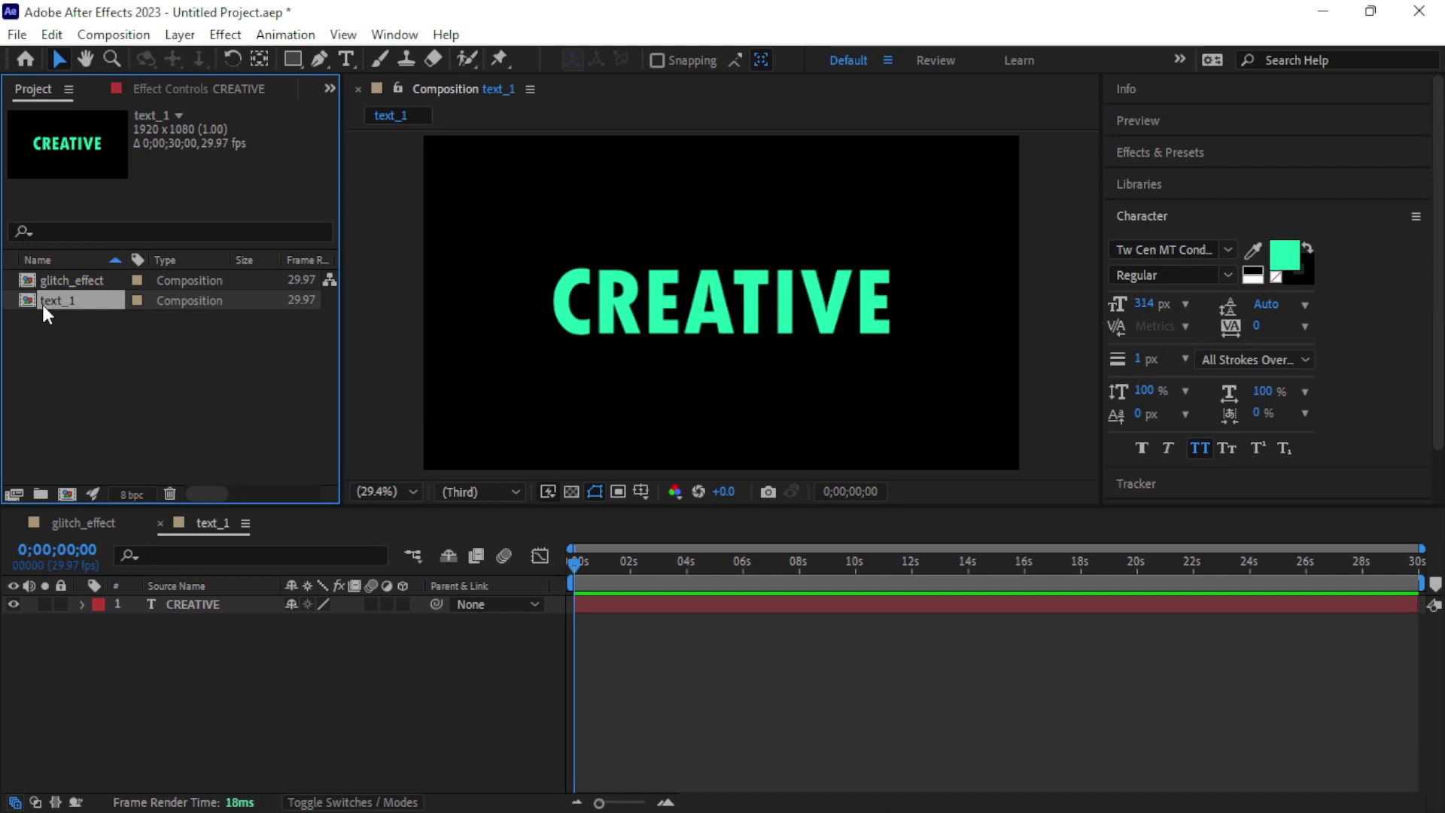
key(ctrl+d)
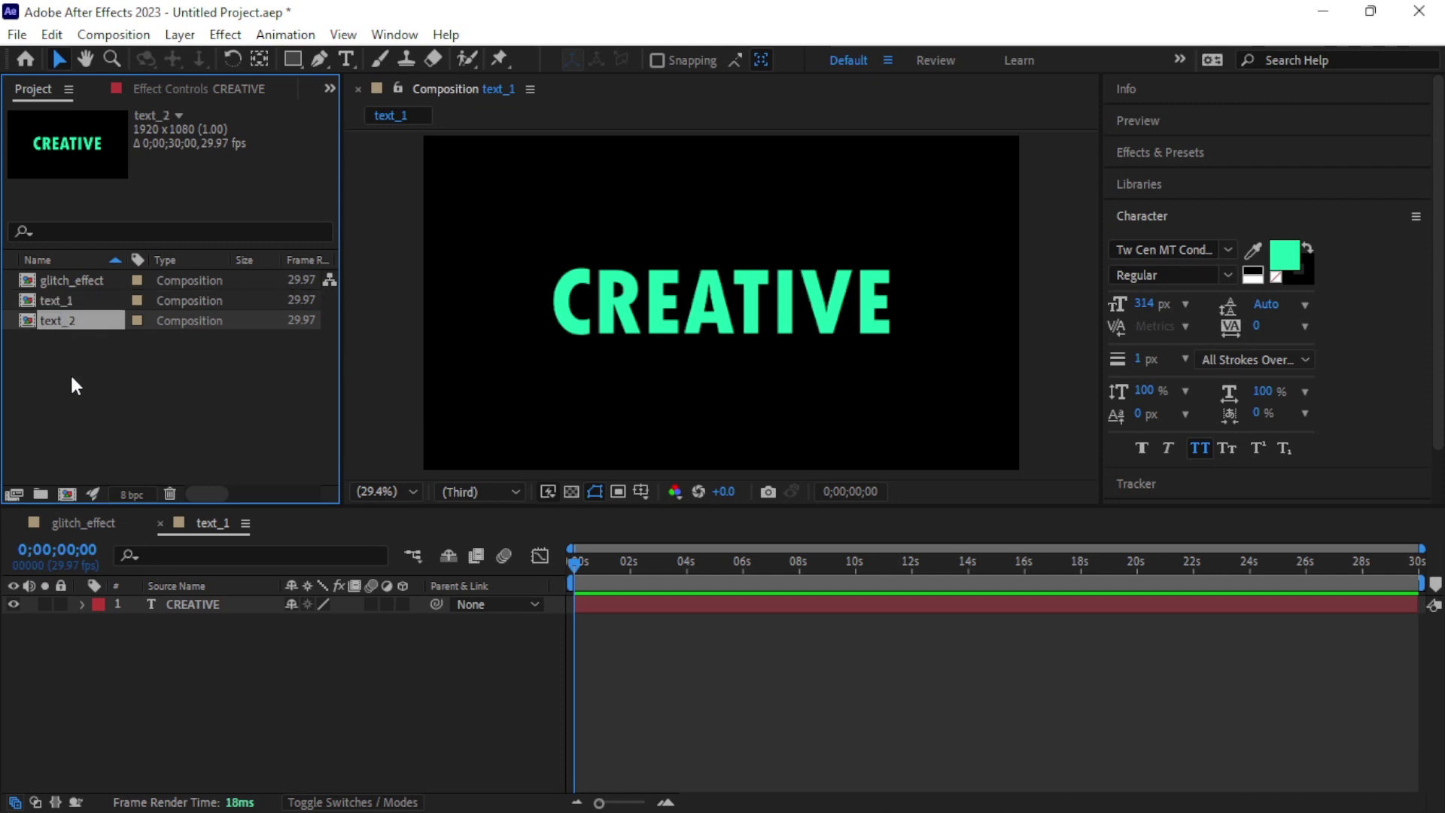
- Replace the word CREATIVE in text_1 with RANCHER
click(352, 58)
click(667, 316)
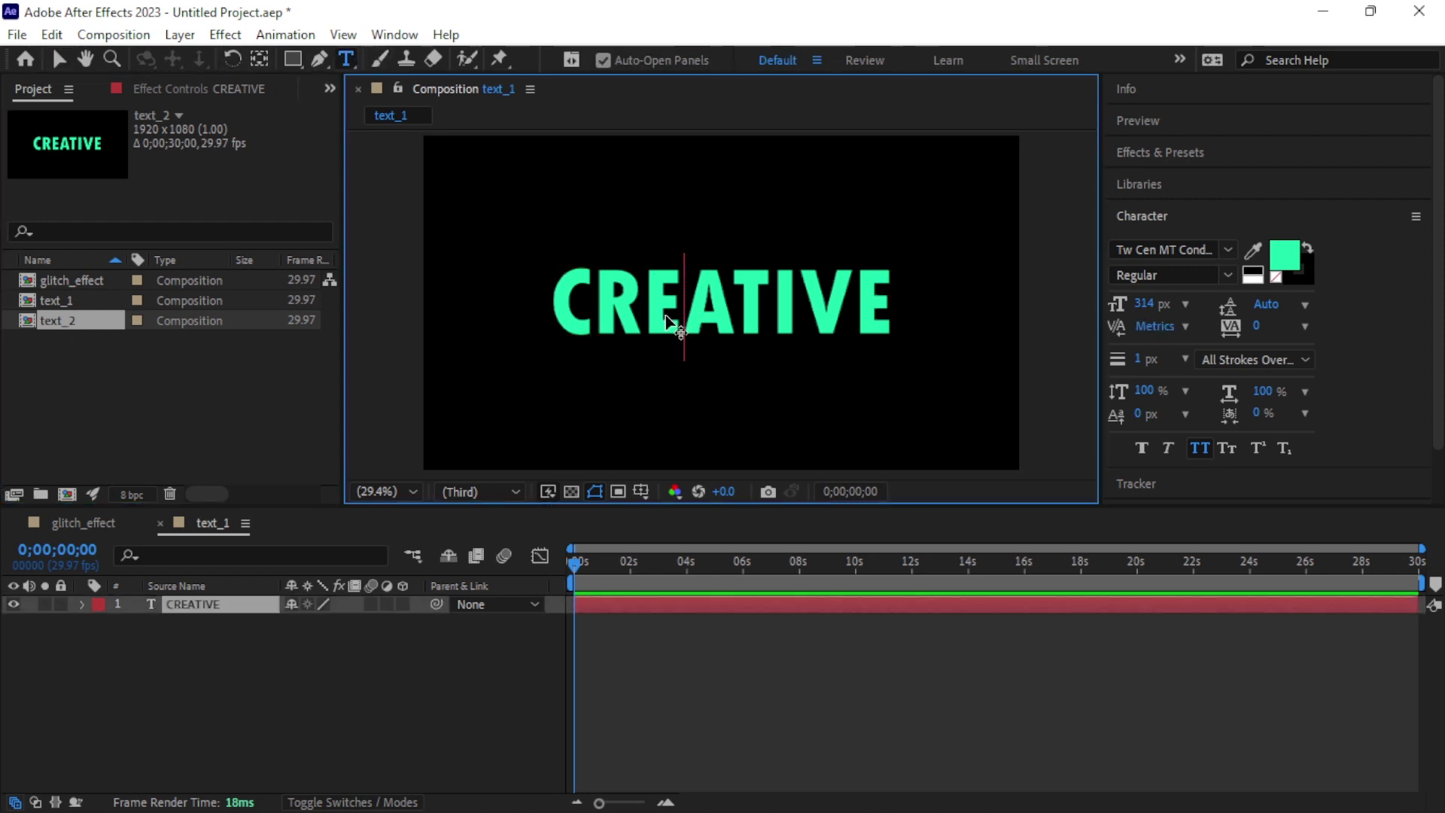
double_click(667, 316)
text(rancher)
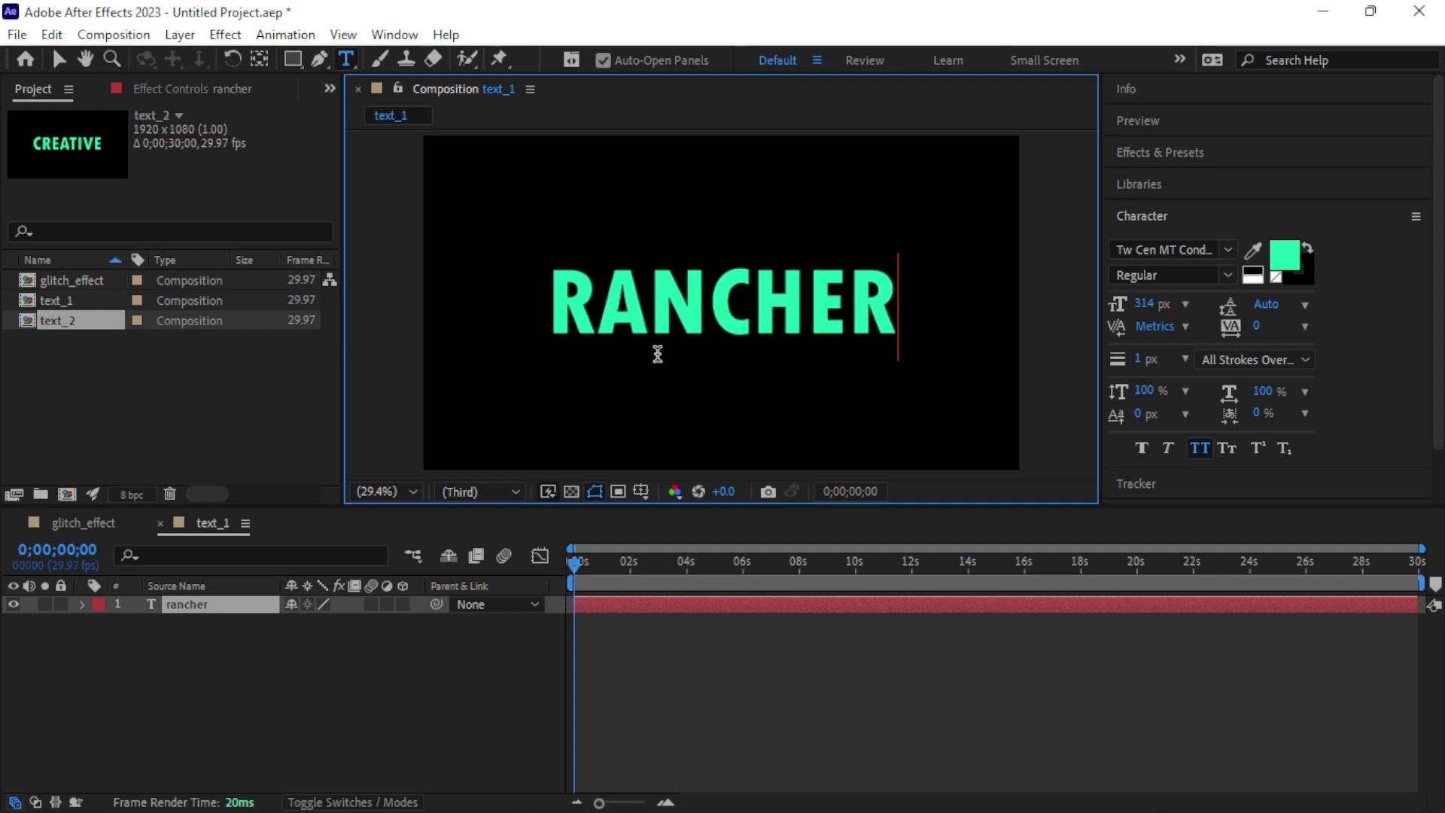
- Colour the RANCHER text red (ED1D49) and deselect it
double_click(670, 309)
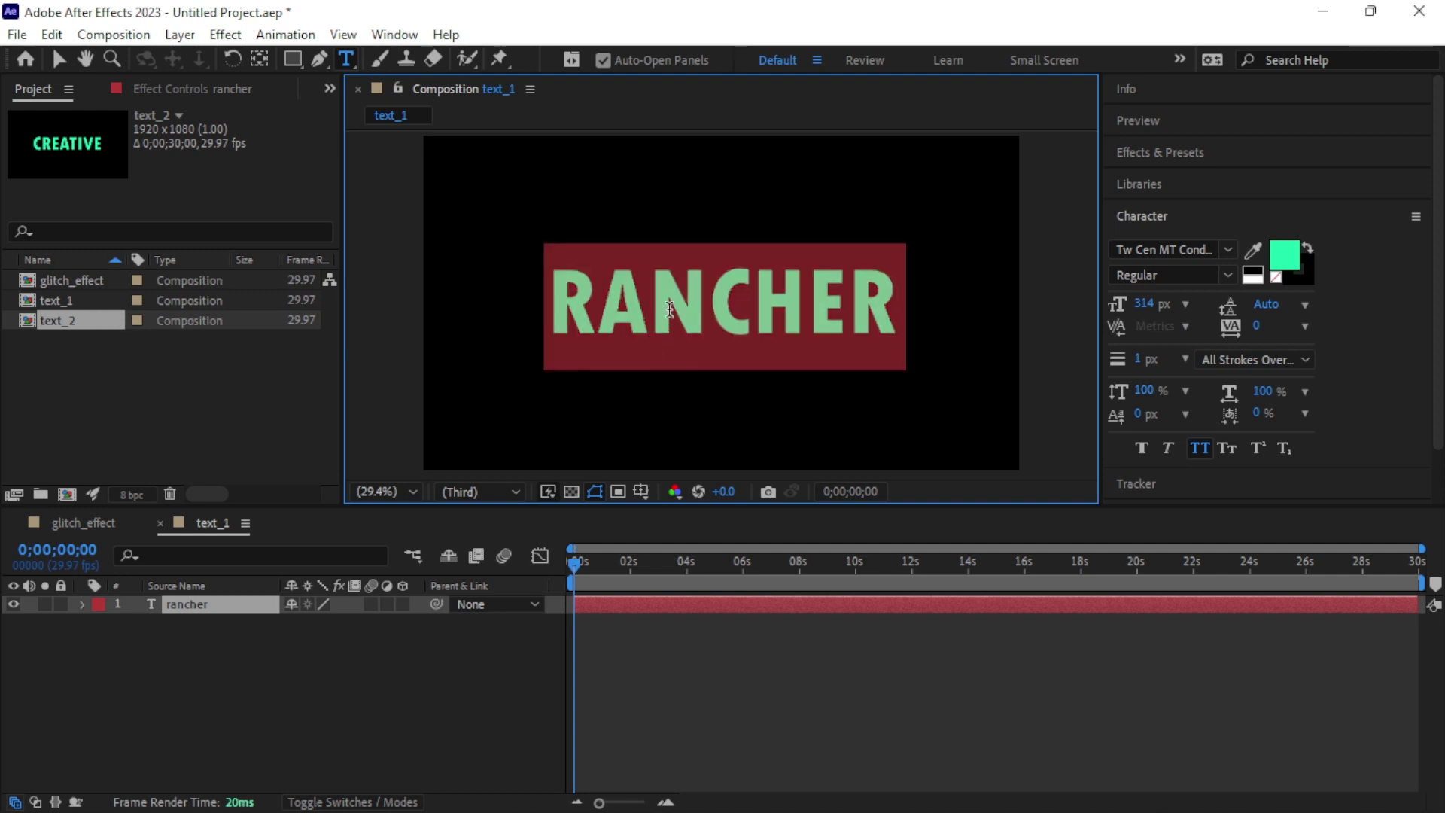
click(1285, 256)
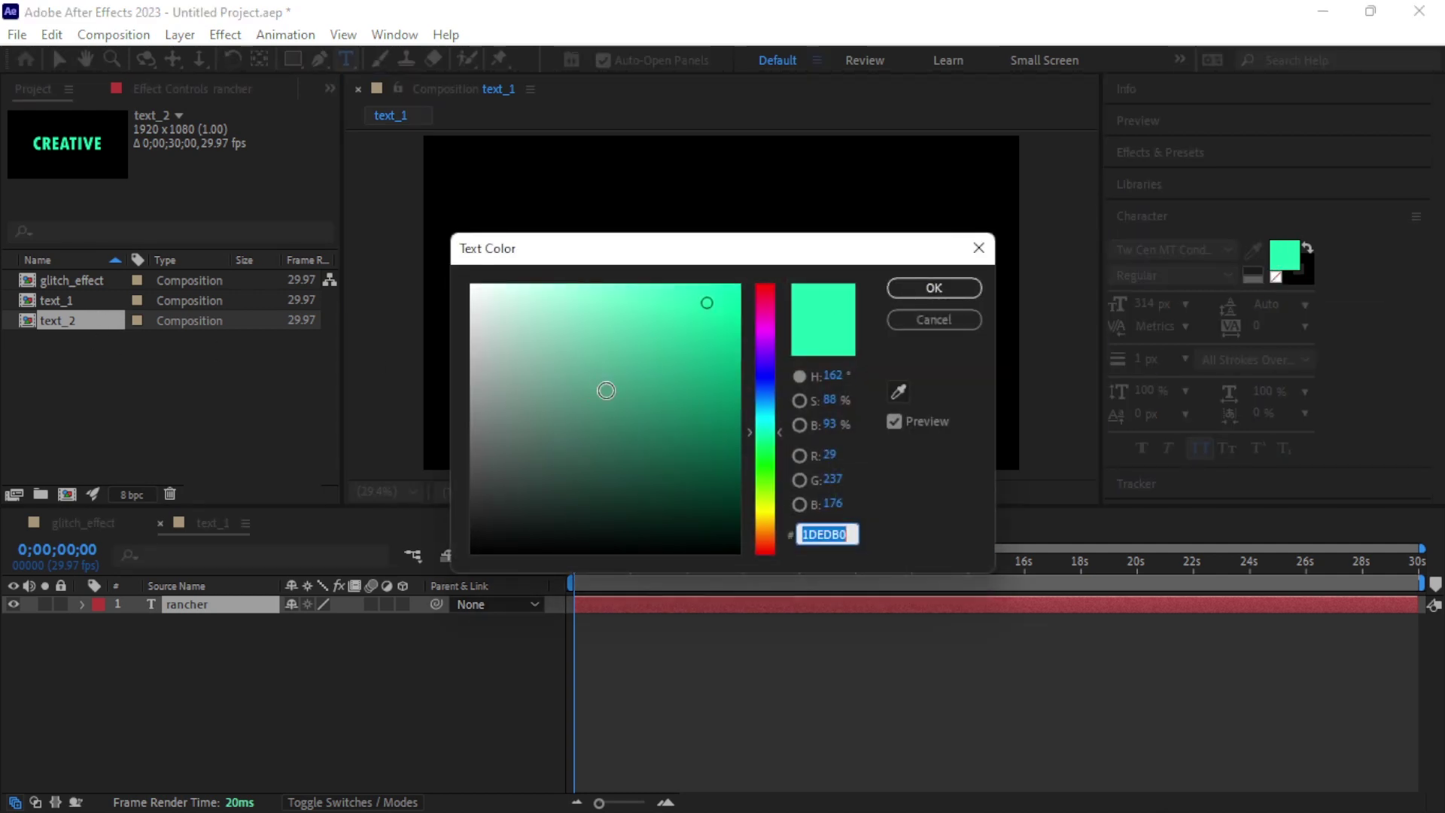
click(768, 498)
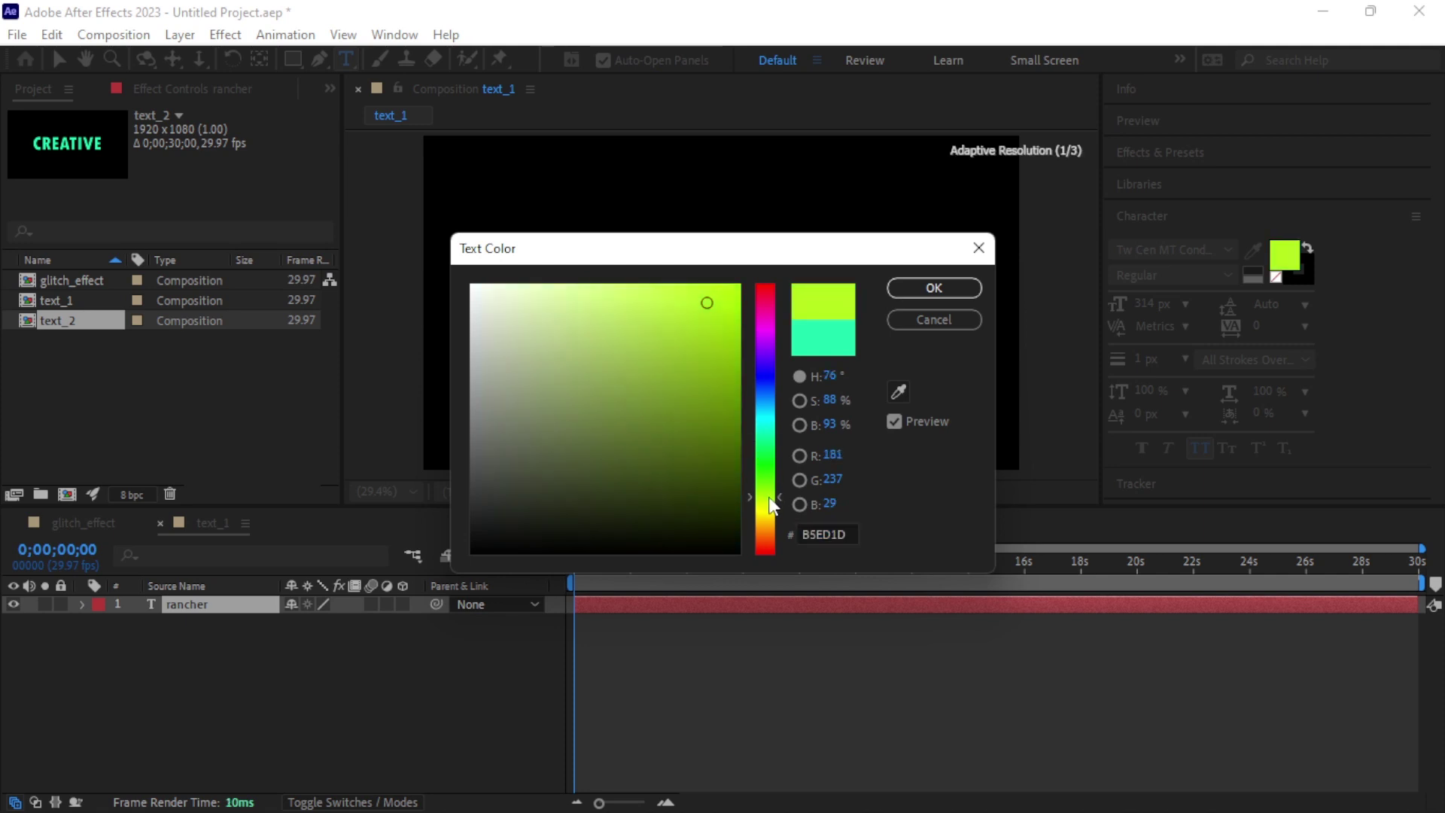
drag(772, 506, 768, 293)
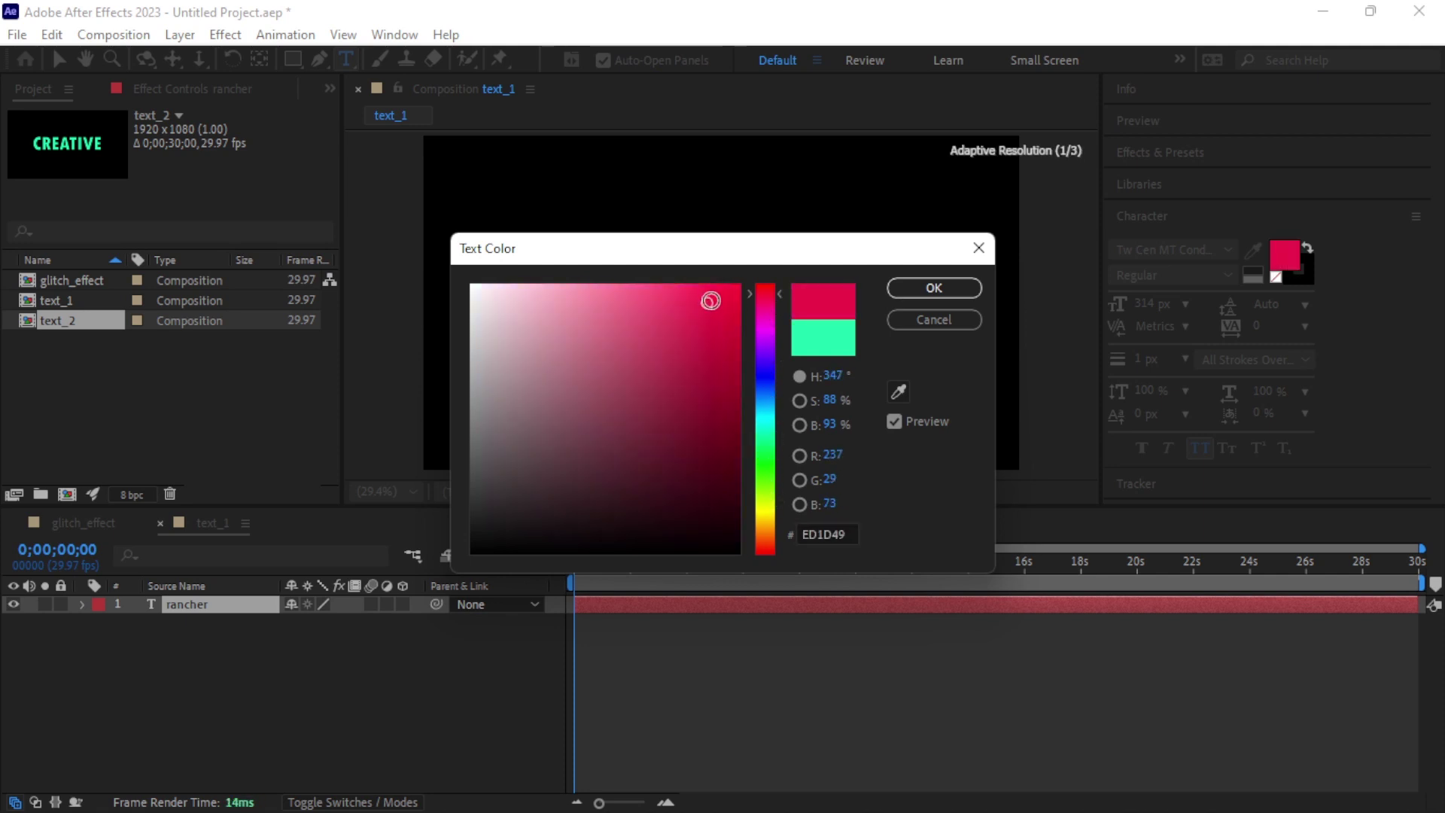
click(725, 292)
click(933, 287)
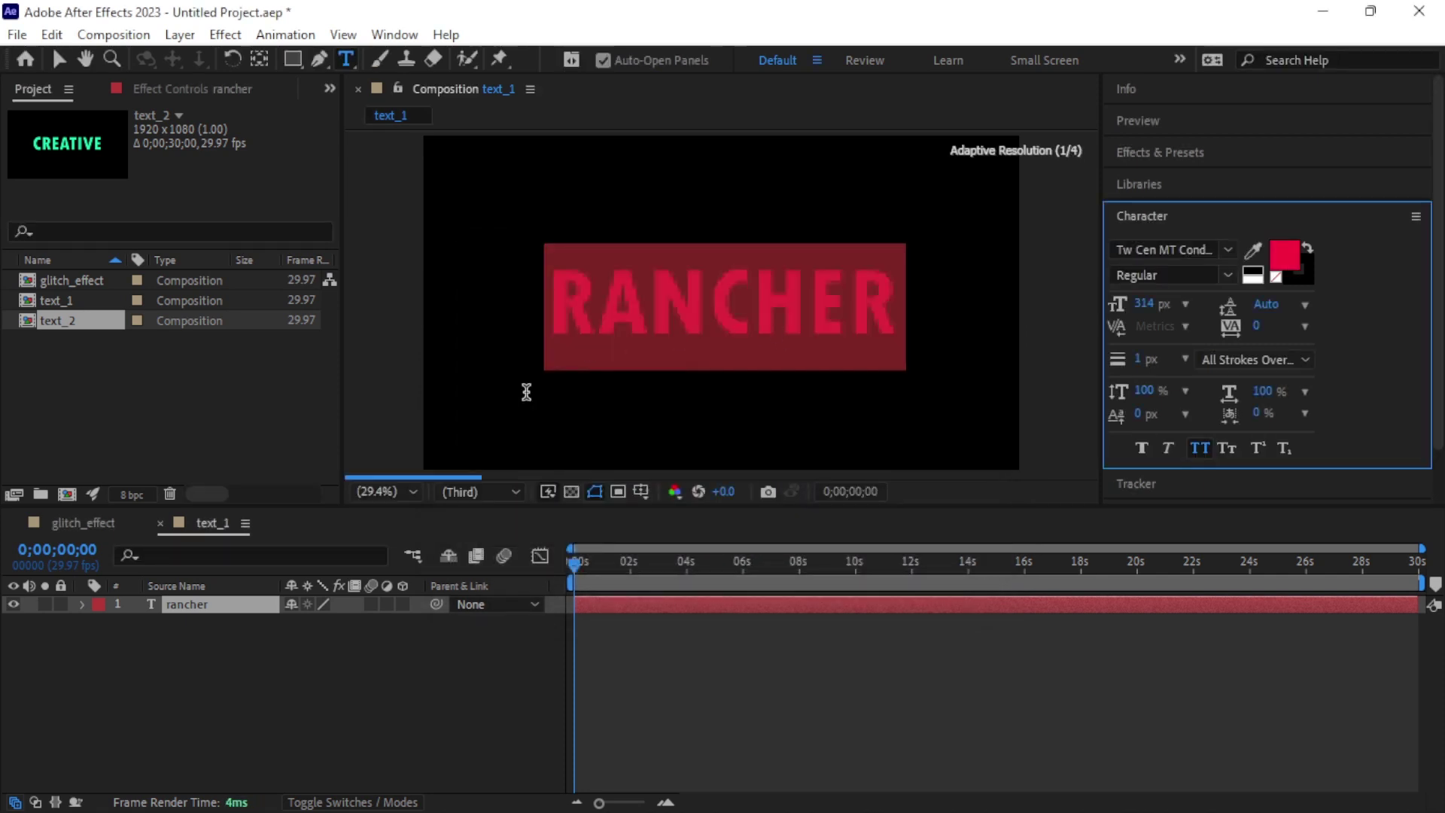
click(257, 410)
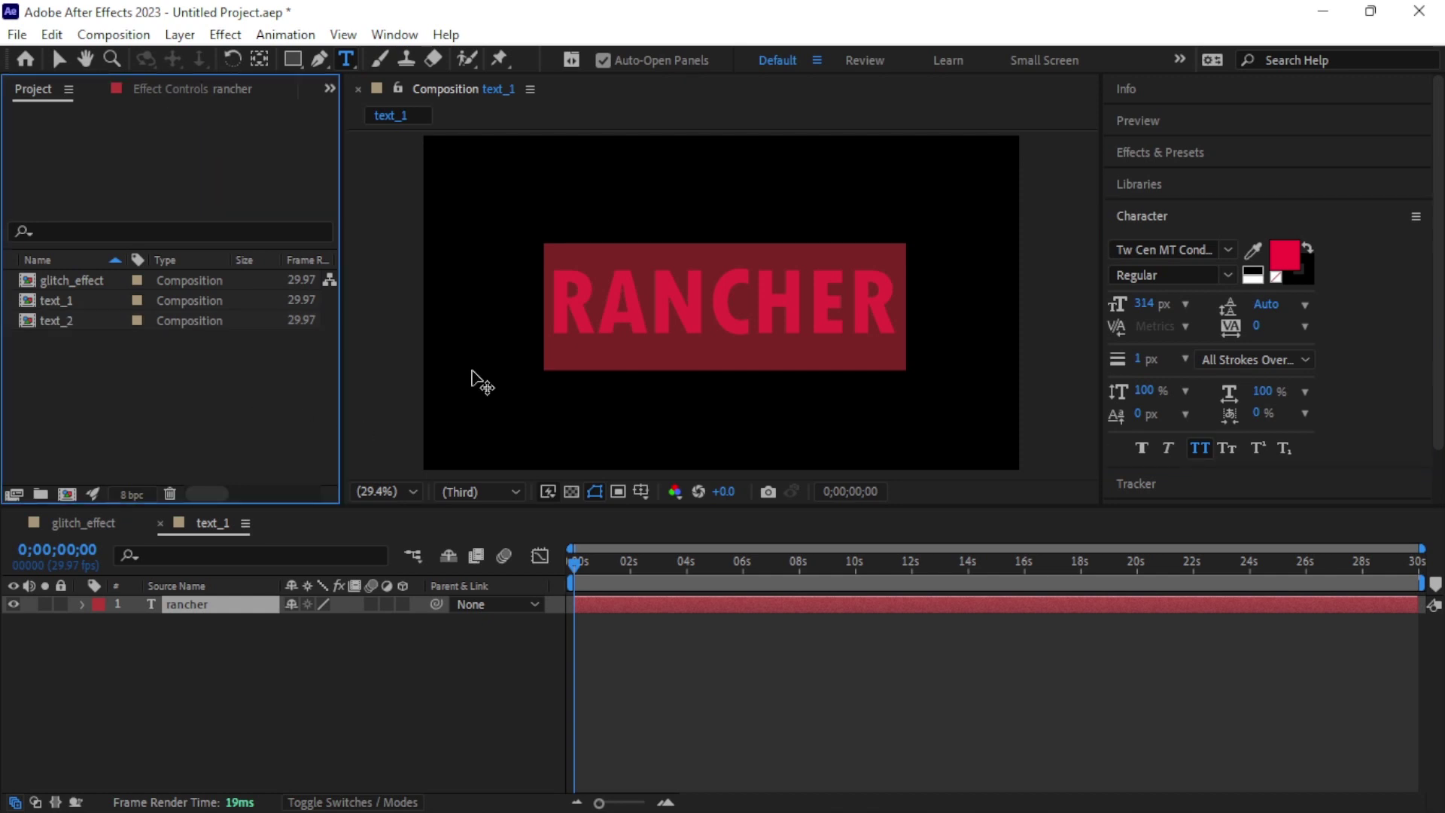
click(227, 766)
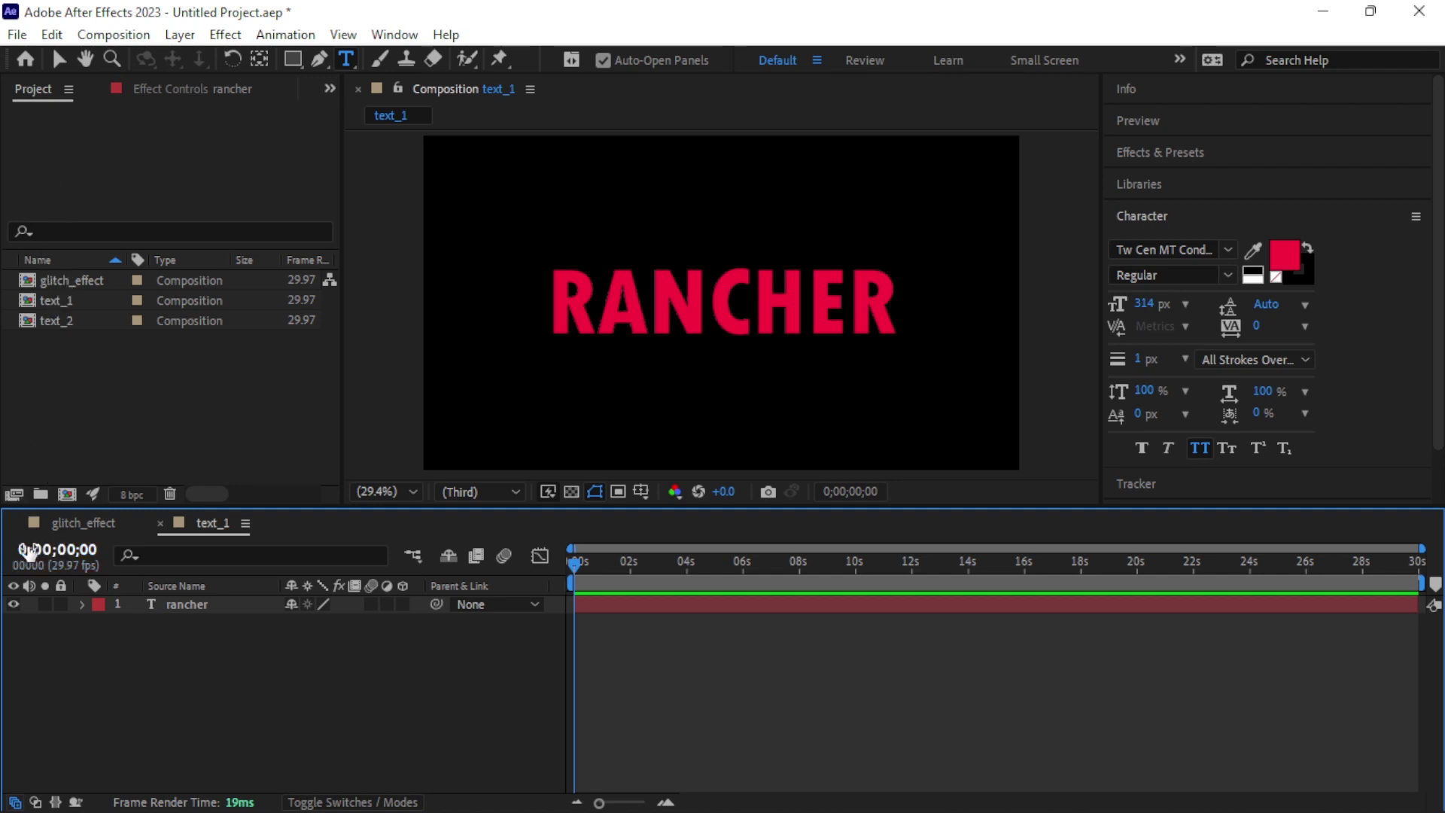
- In glitch_effect, layer text_2 above text_1 and hide text_1
click(73, 530)
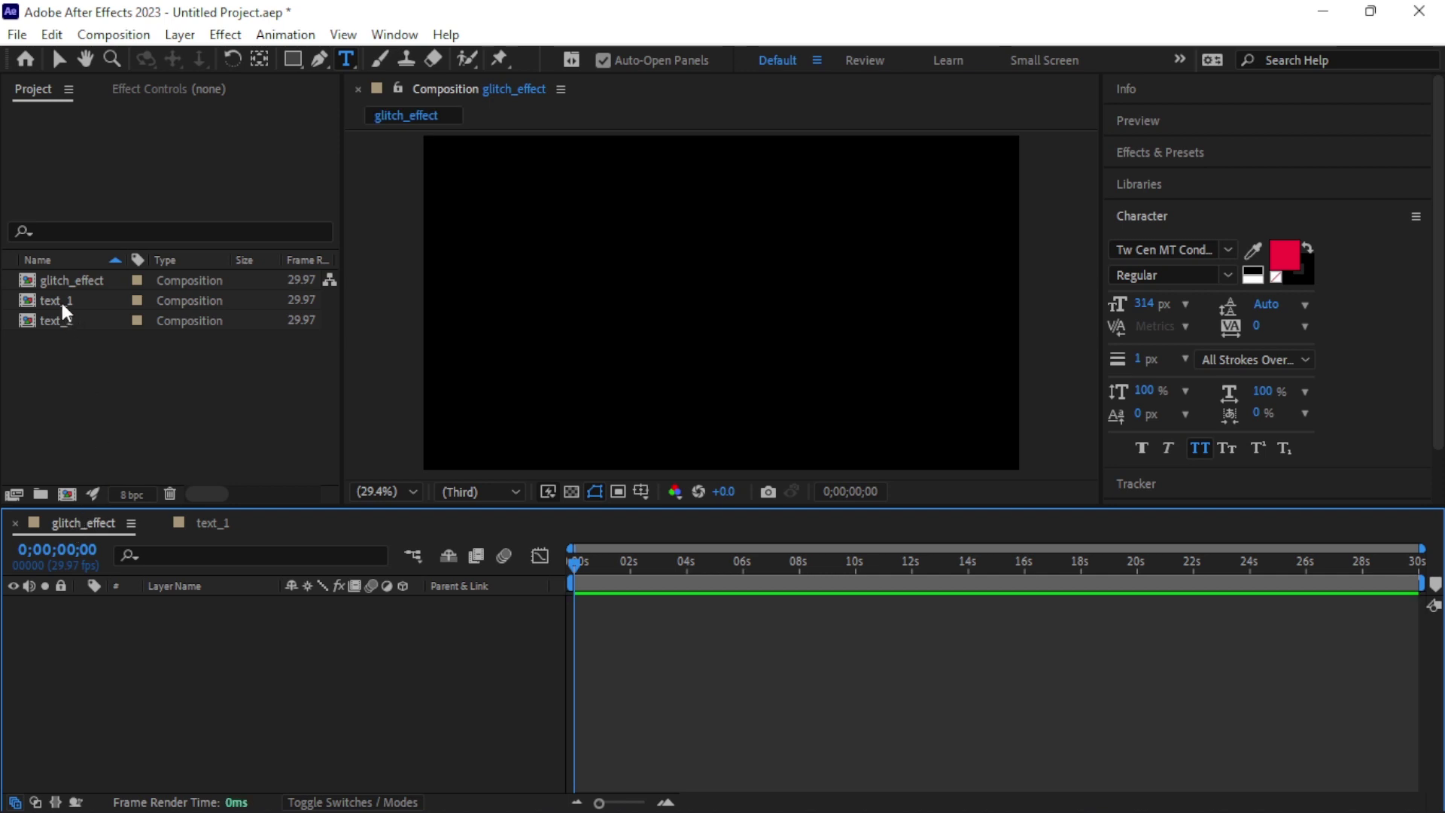
mouse_move(61, 300)
mouse_down()
mouse_move(106, 518)
mouse_move(97, 679)
mouse_up()
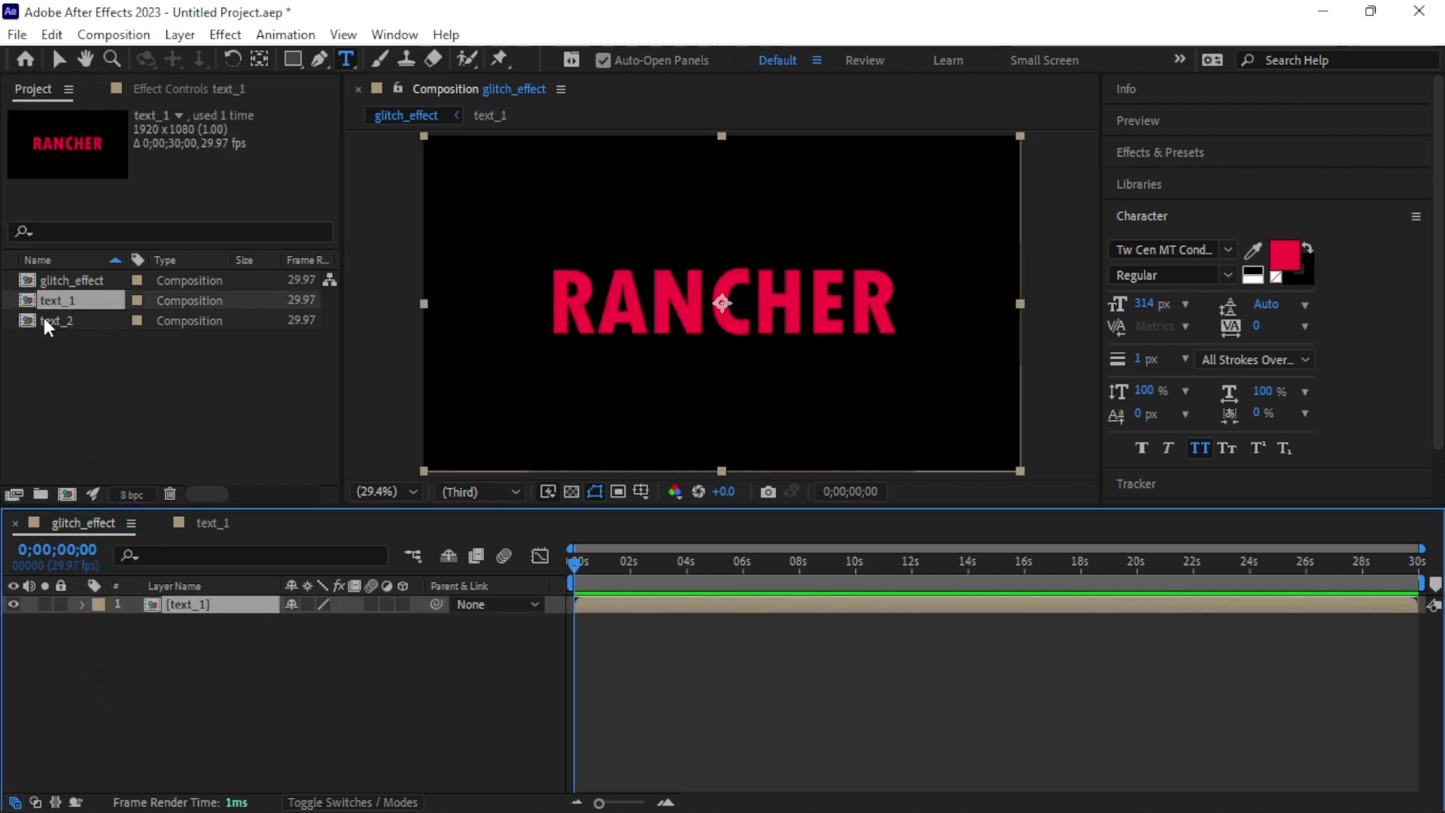
drag(44, 322, 162, 659)
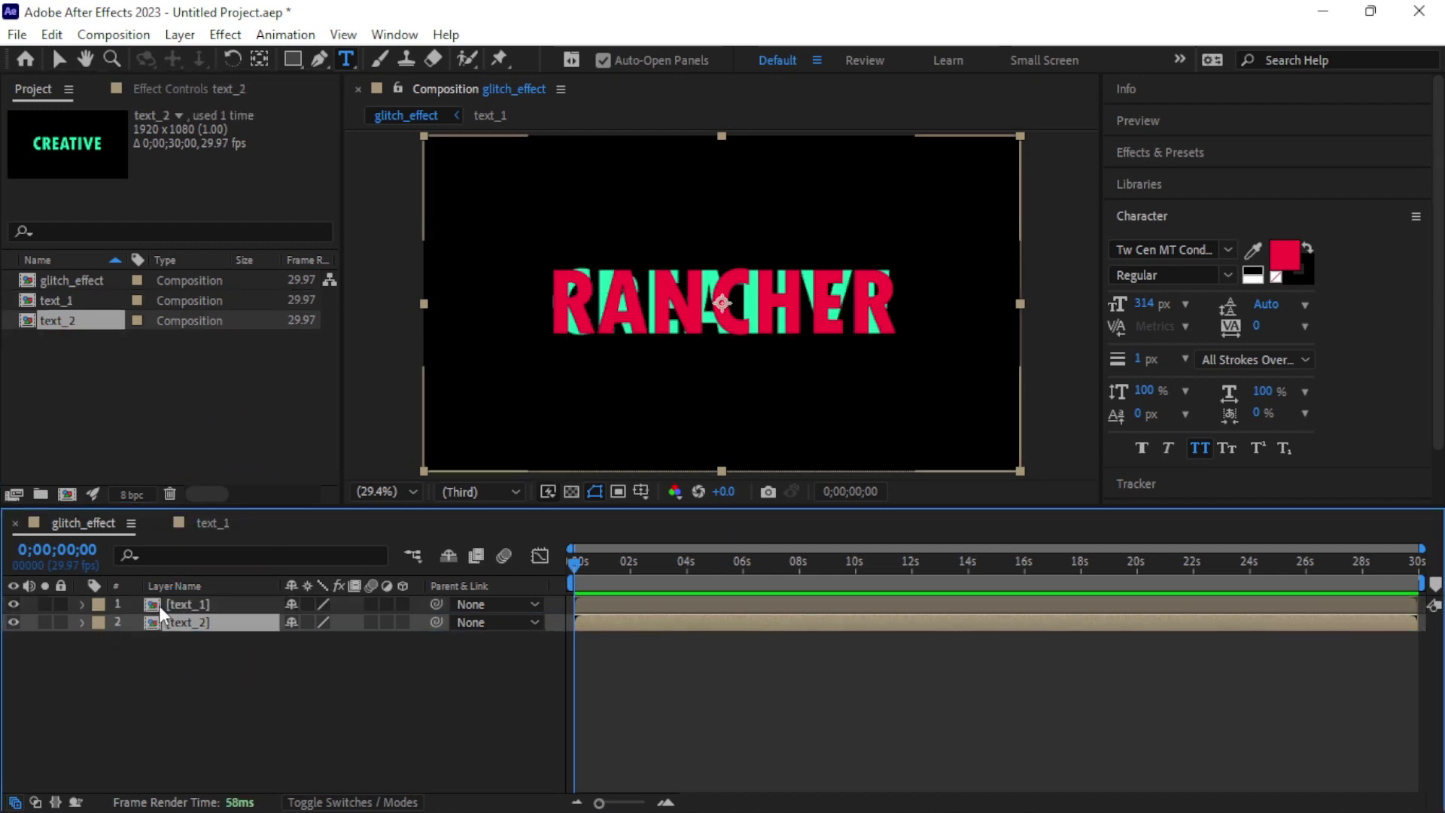
drag(160, 604, 159, 637)
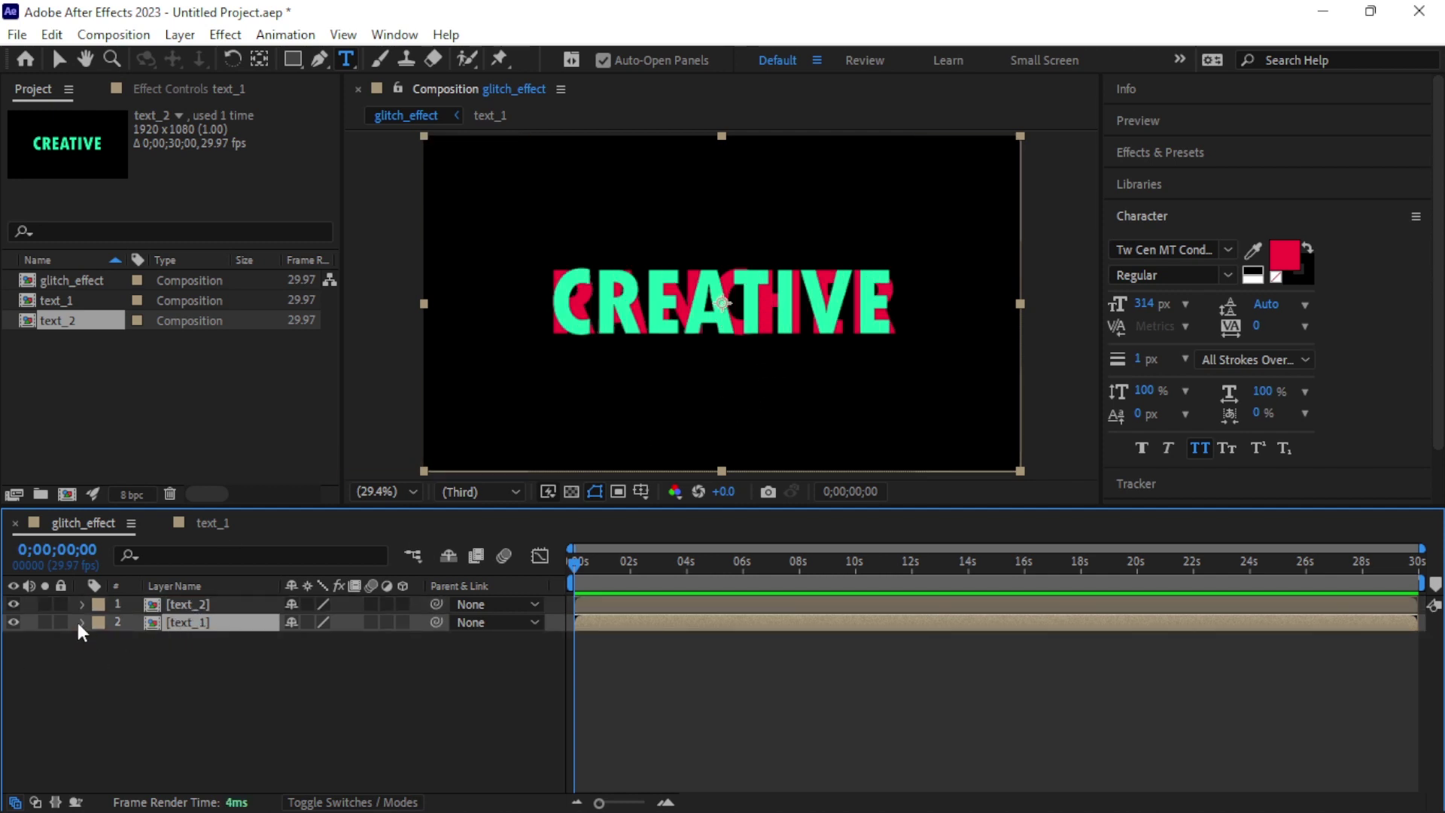
click(13, 622)
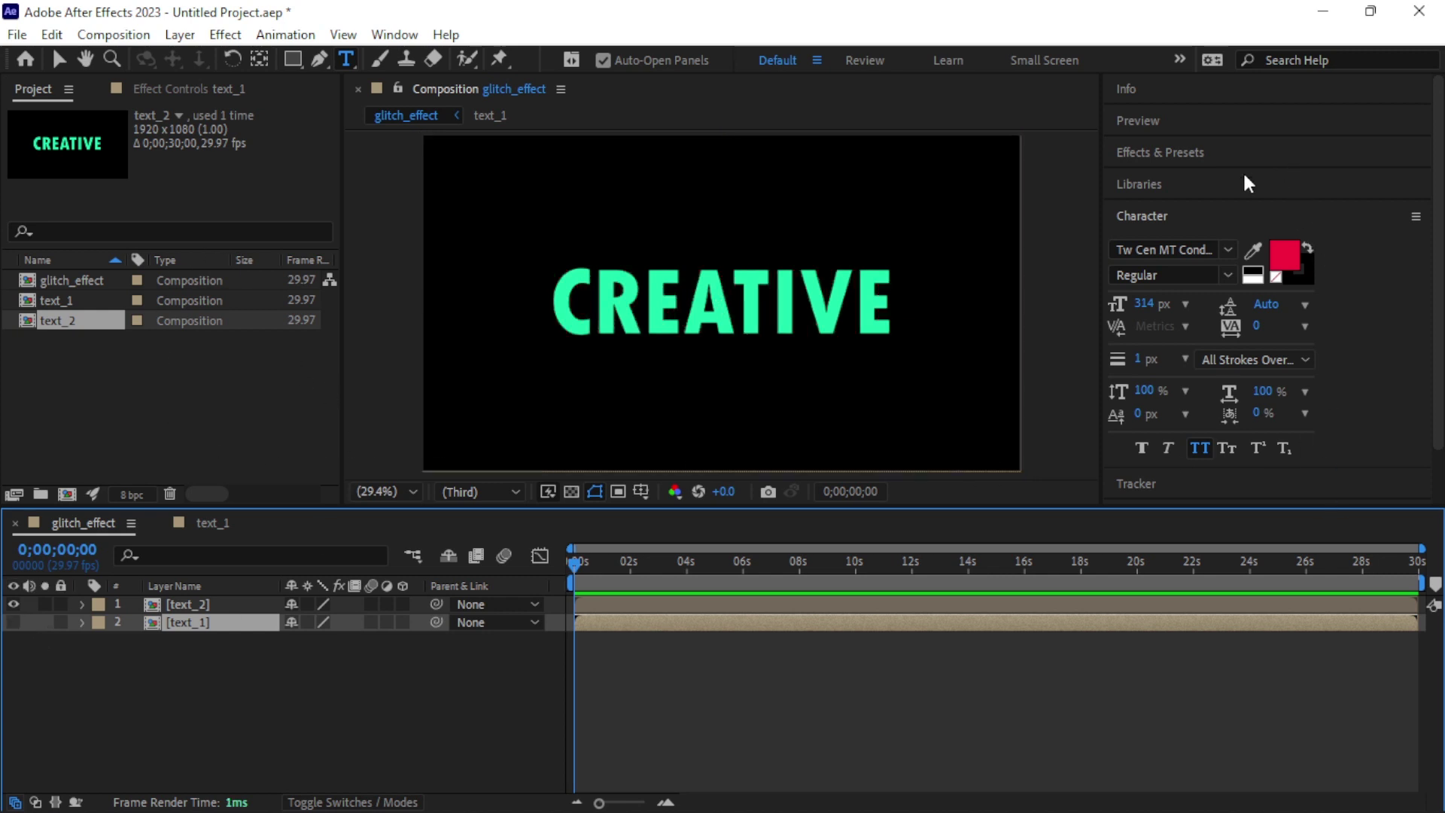
- Search the effects for 'card' and apply Card Wipe to the text_2 layer
click(1189, 152)
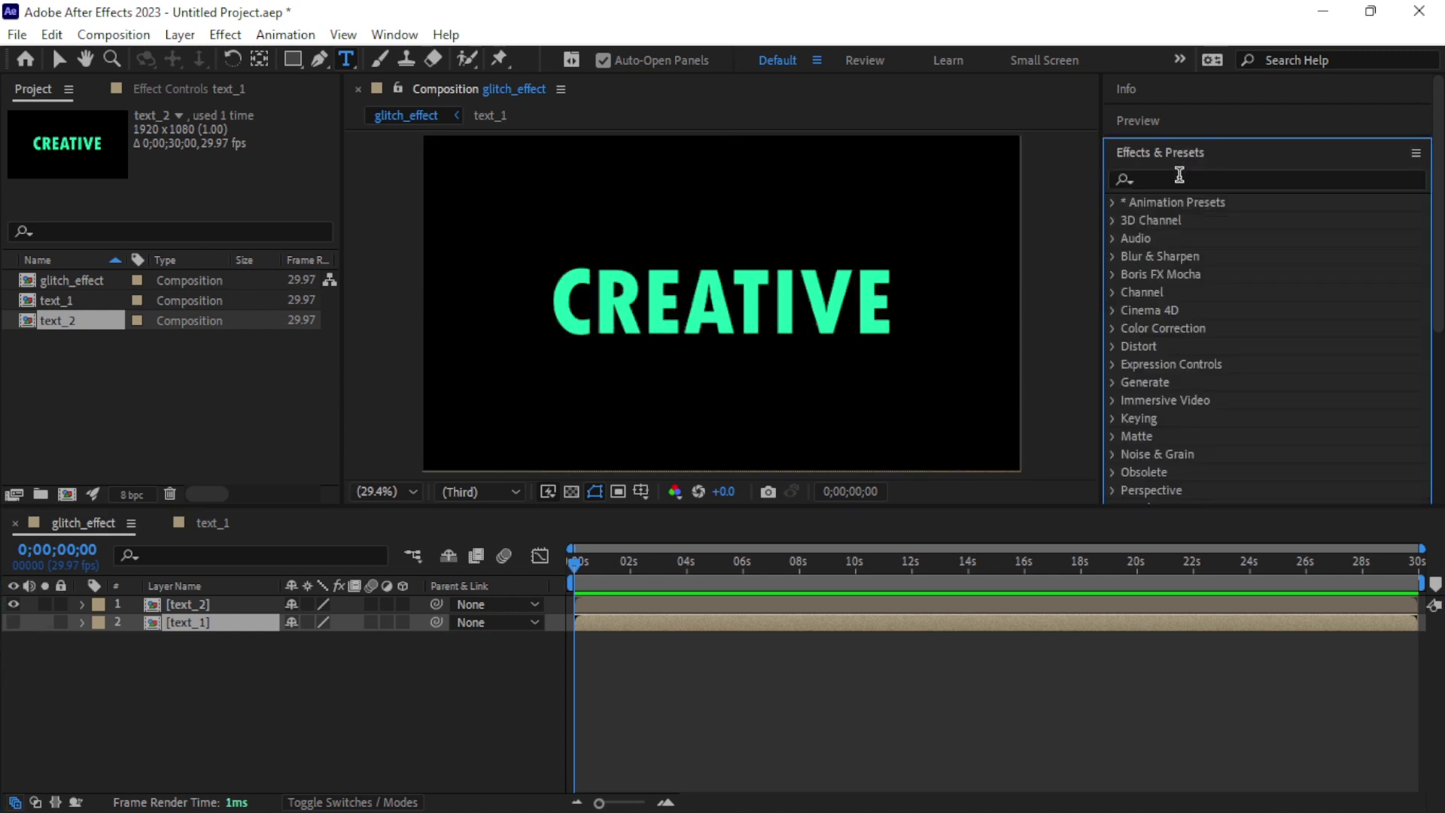
click(1178, 179)
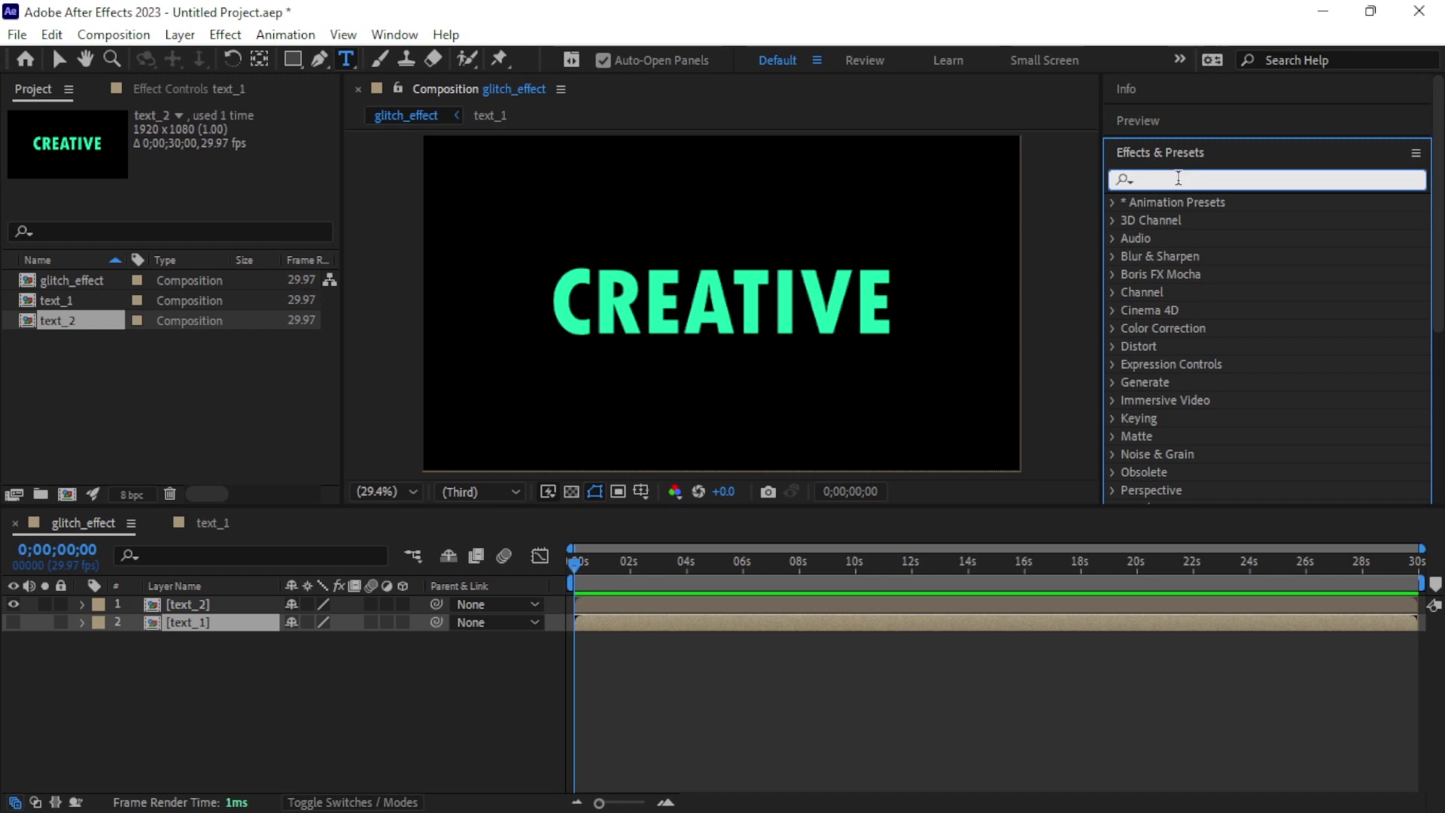
text(card)
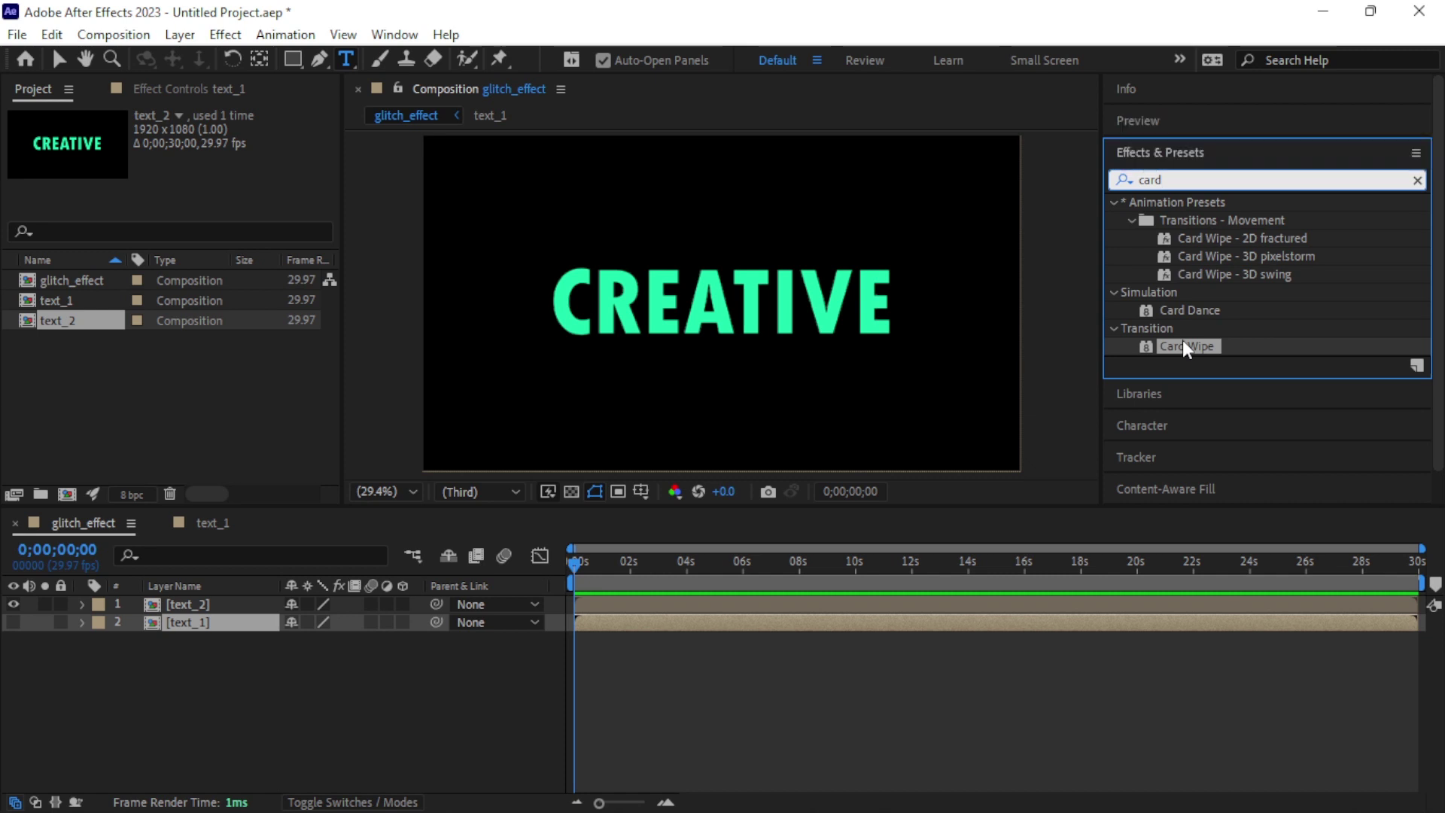
mouse_move(1183, 345)
mouse_down()
mouse_move(236, 634)
mouse_move(233, 601)
mouse_up()
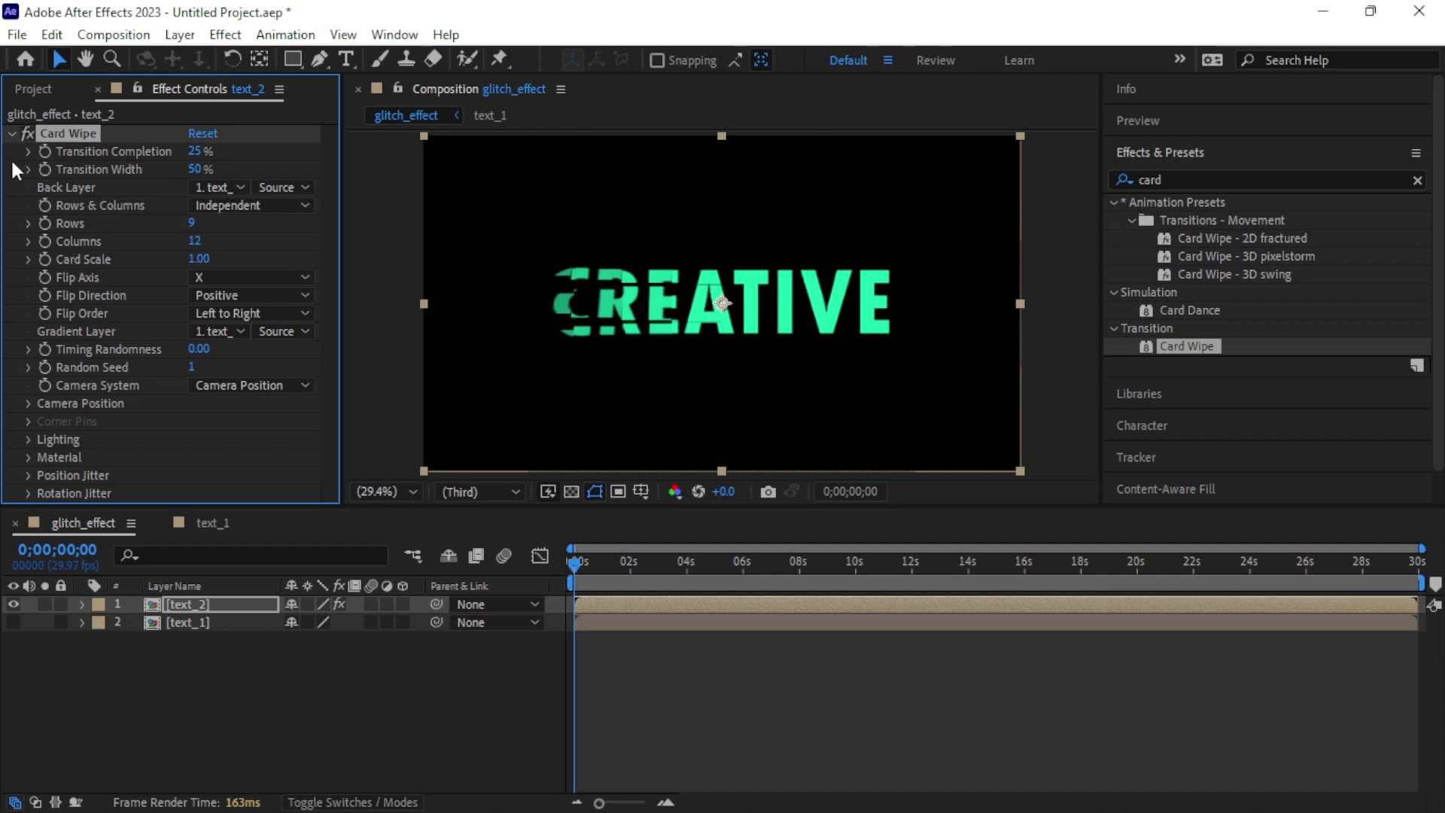
- Set Card Wipe's Back Layer to text_1 and start a preview
click(229, 190)
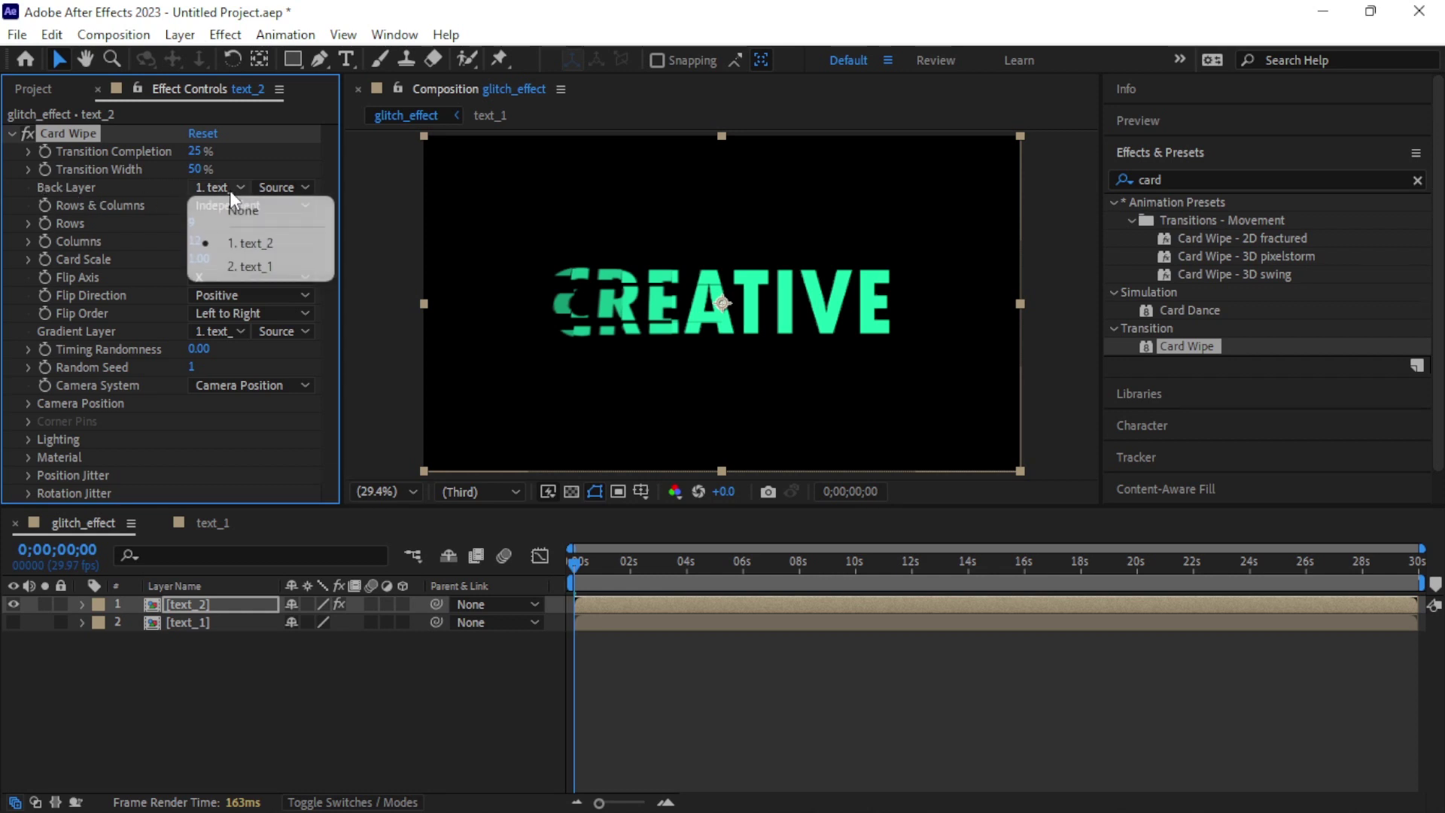
click(251, 268)
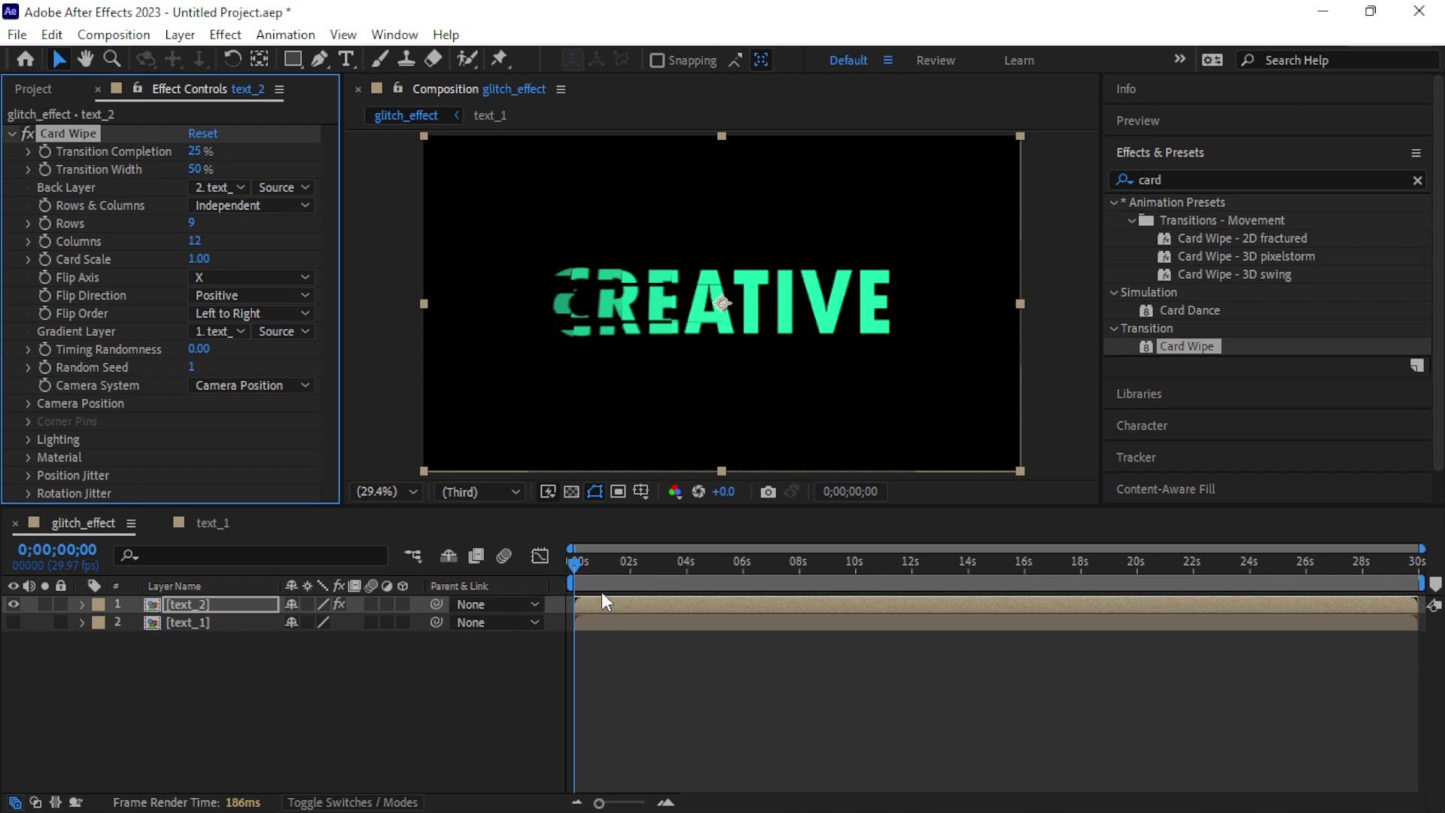
key(space)
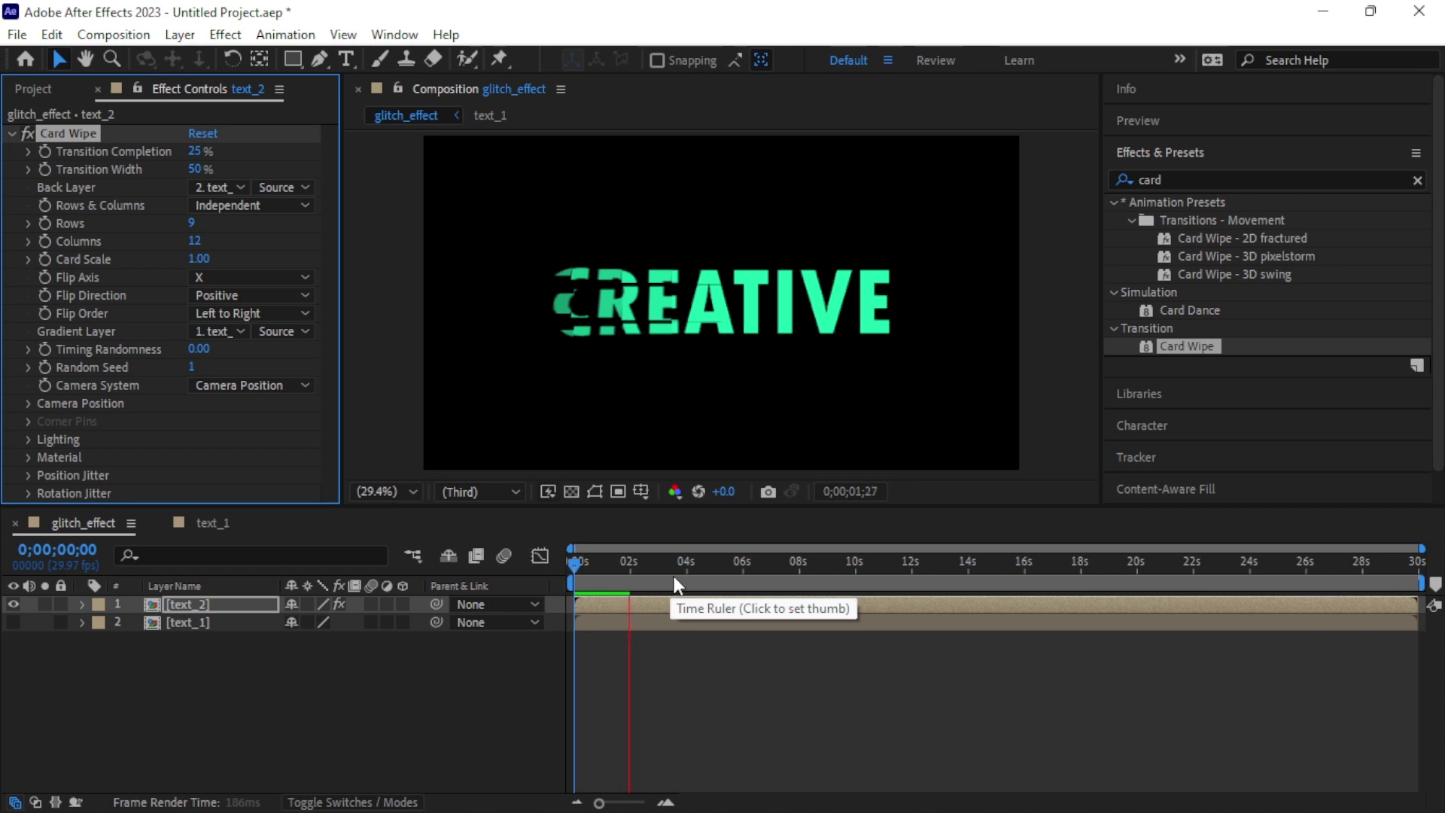
click(638, 572)
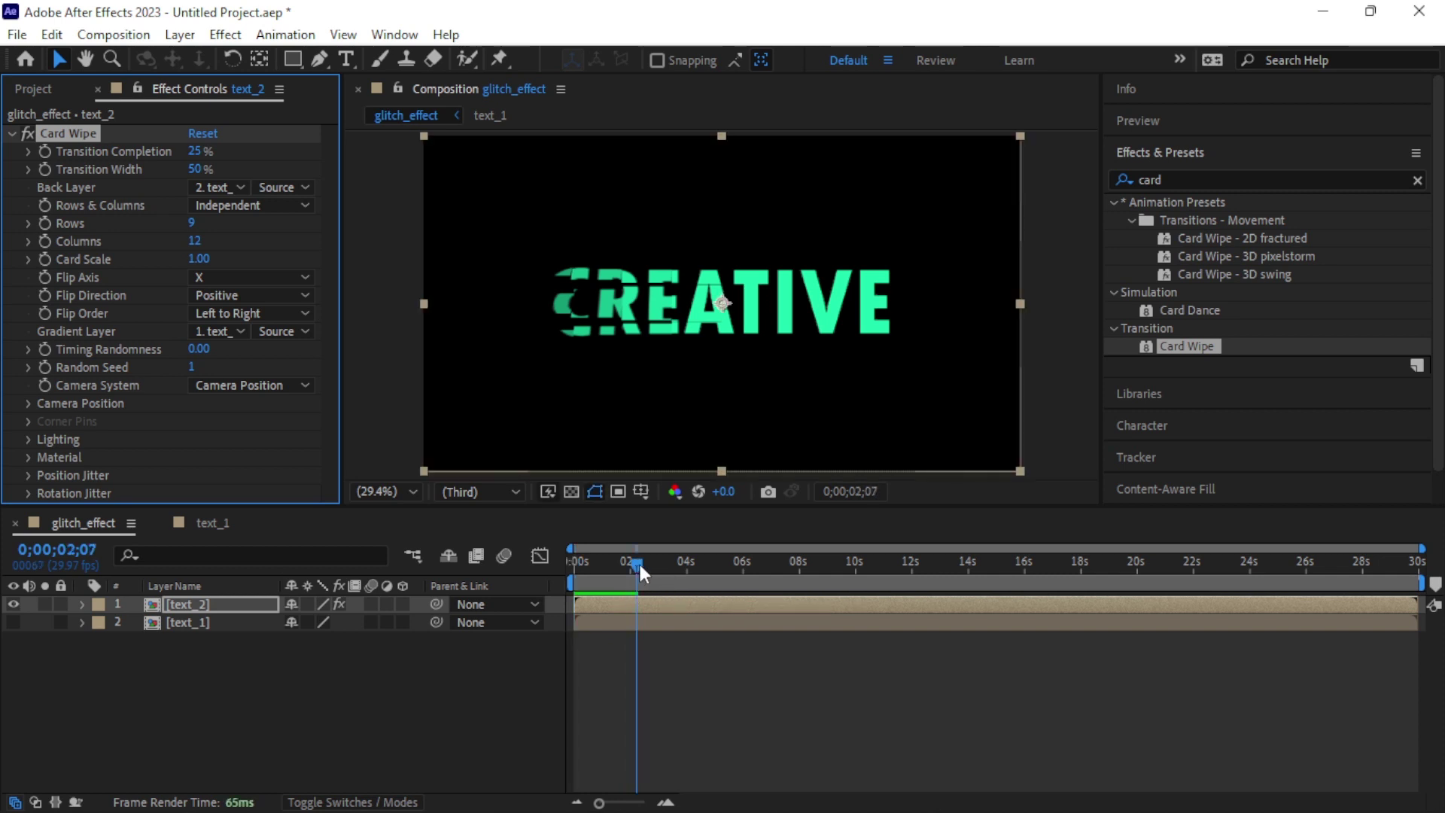
drag(640, 574, 576, 573)
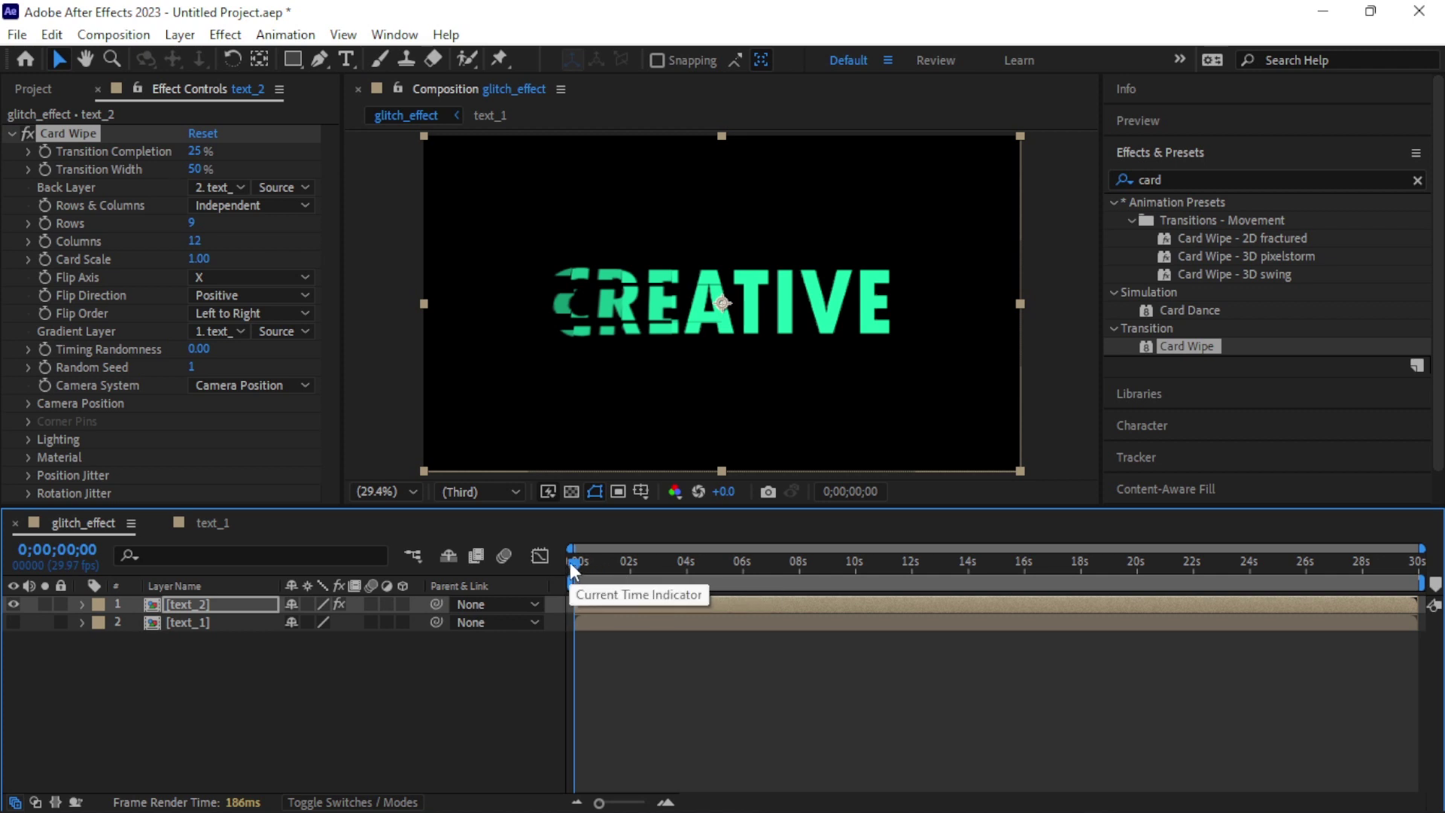
- Keyframe Transition Completion at 0% at the start and 100% at about four seconds
click(44, 150)
drag(198, 153, 150, 153)
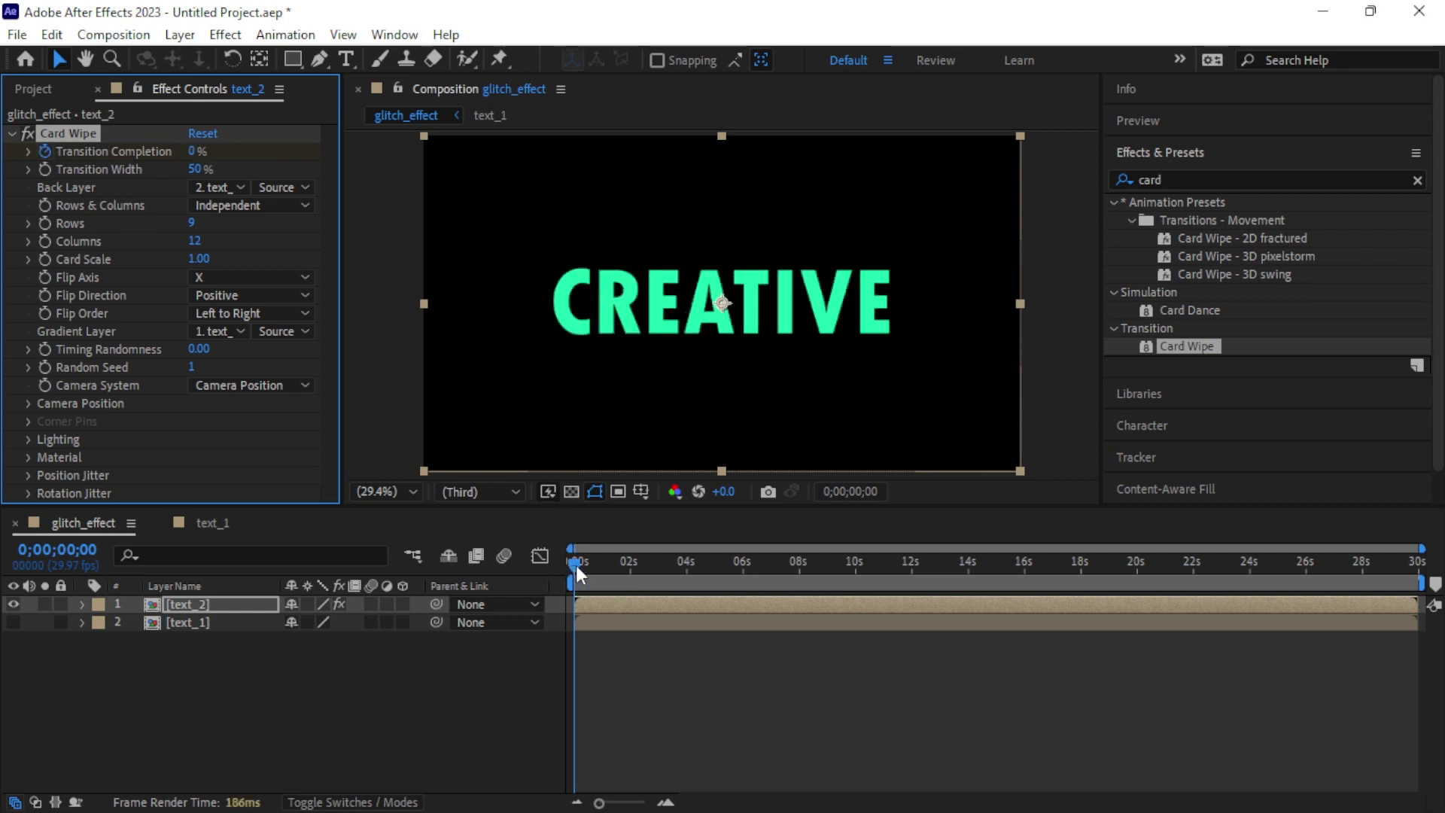
drag(572, 564, 685, 575)
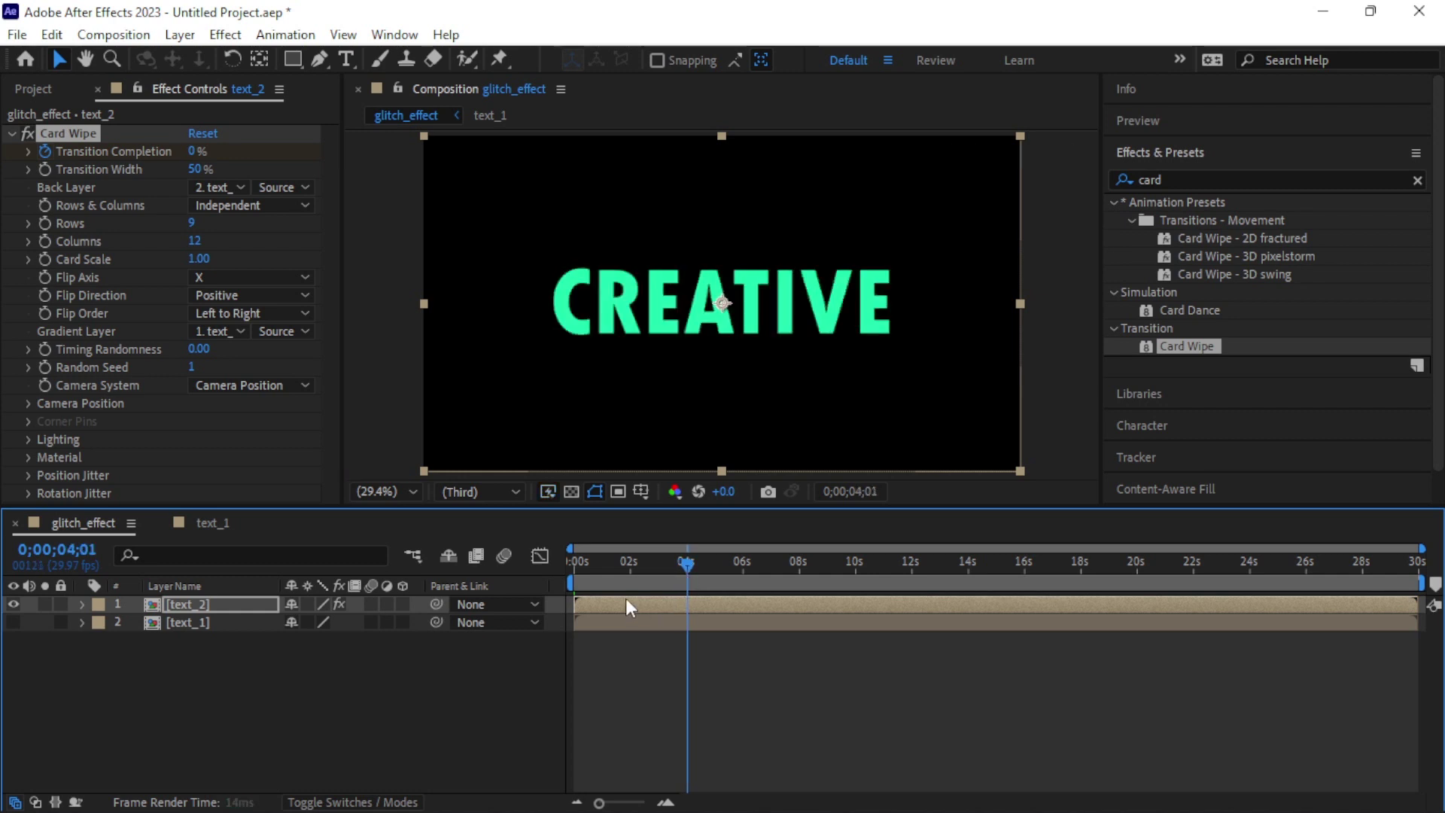
click(199, 152)
text(100)
key(Return)
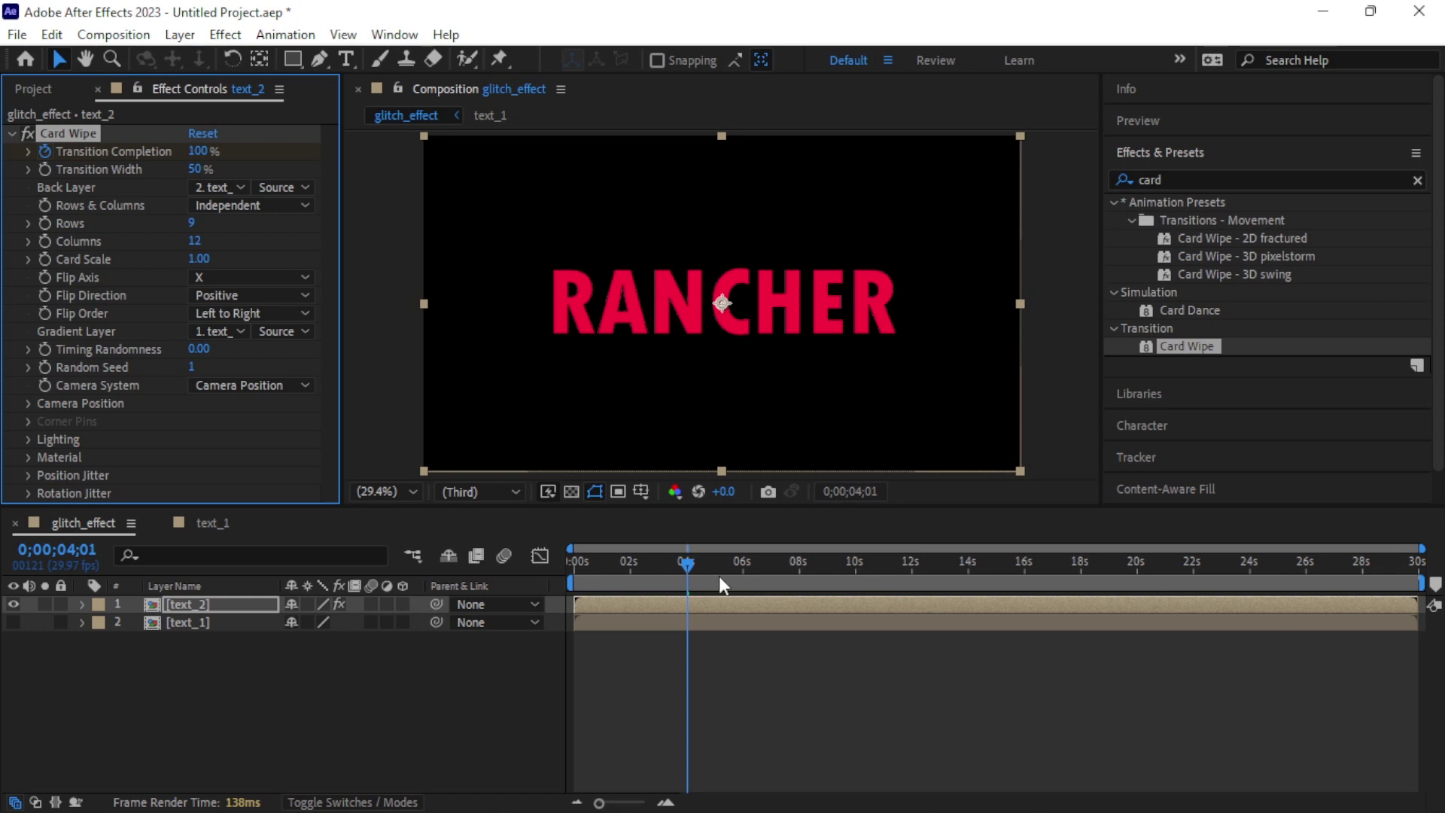
- Return to the start and preview the CREATIVE-to-RANCHER wipe
drag(689, 566, 539, 565)
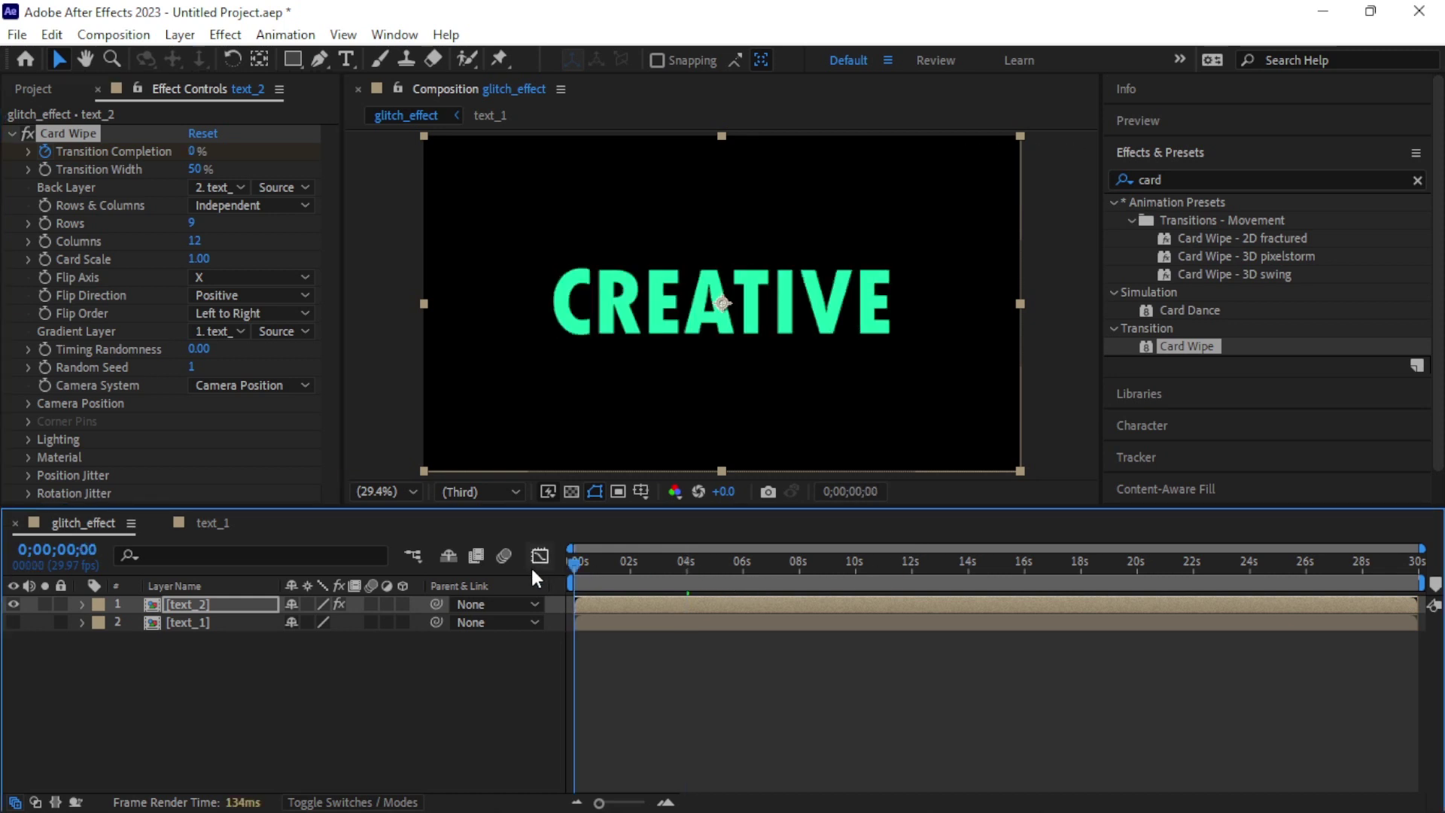
key(space)
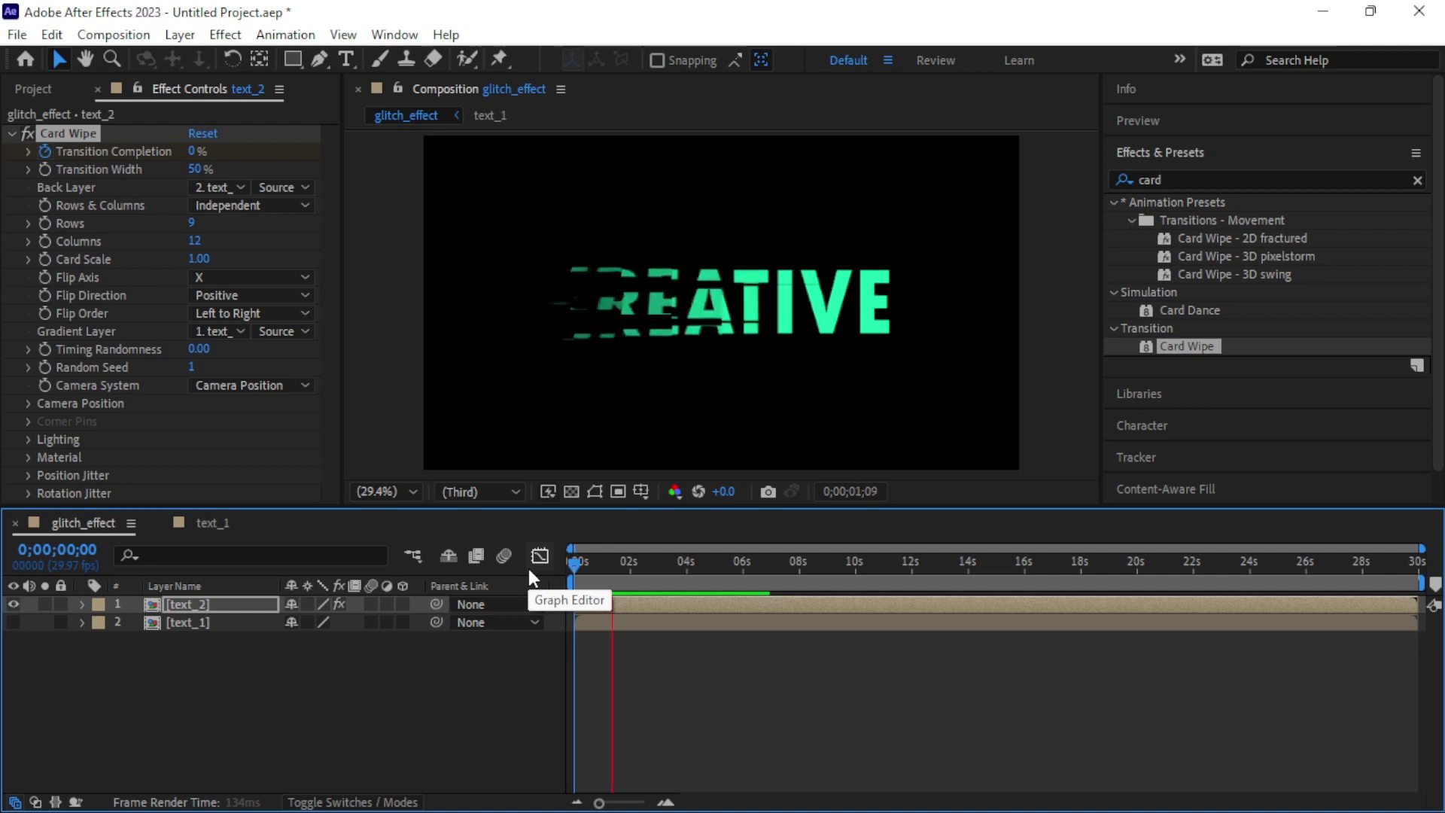
key(space)
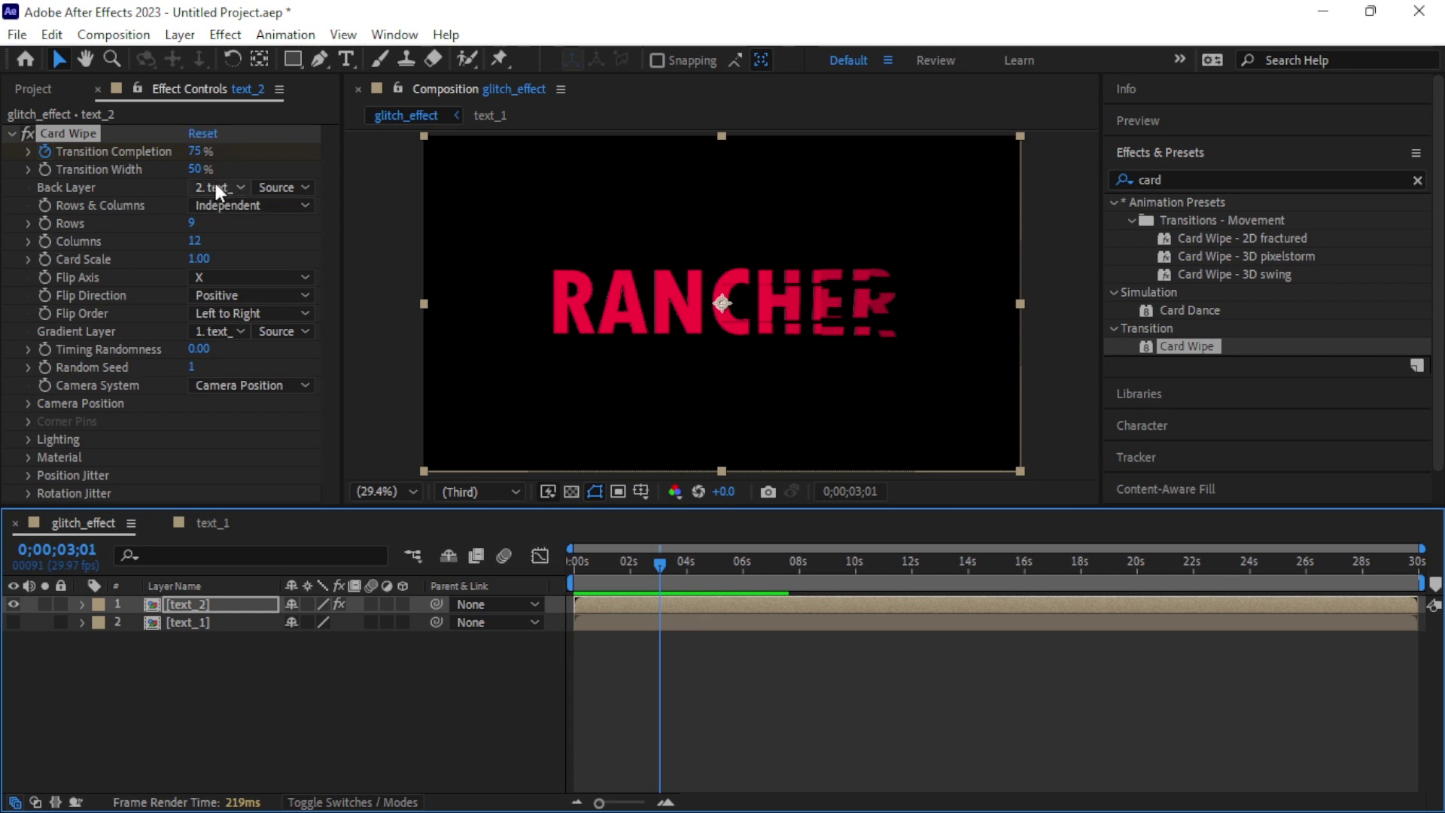
- Give the Card Wipe 20 rows and 30 columns of cards
click(192, 224)
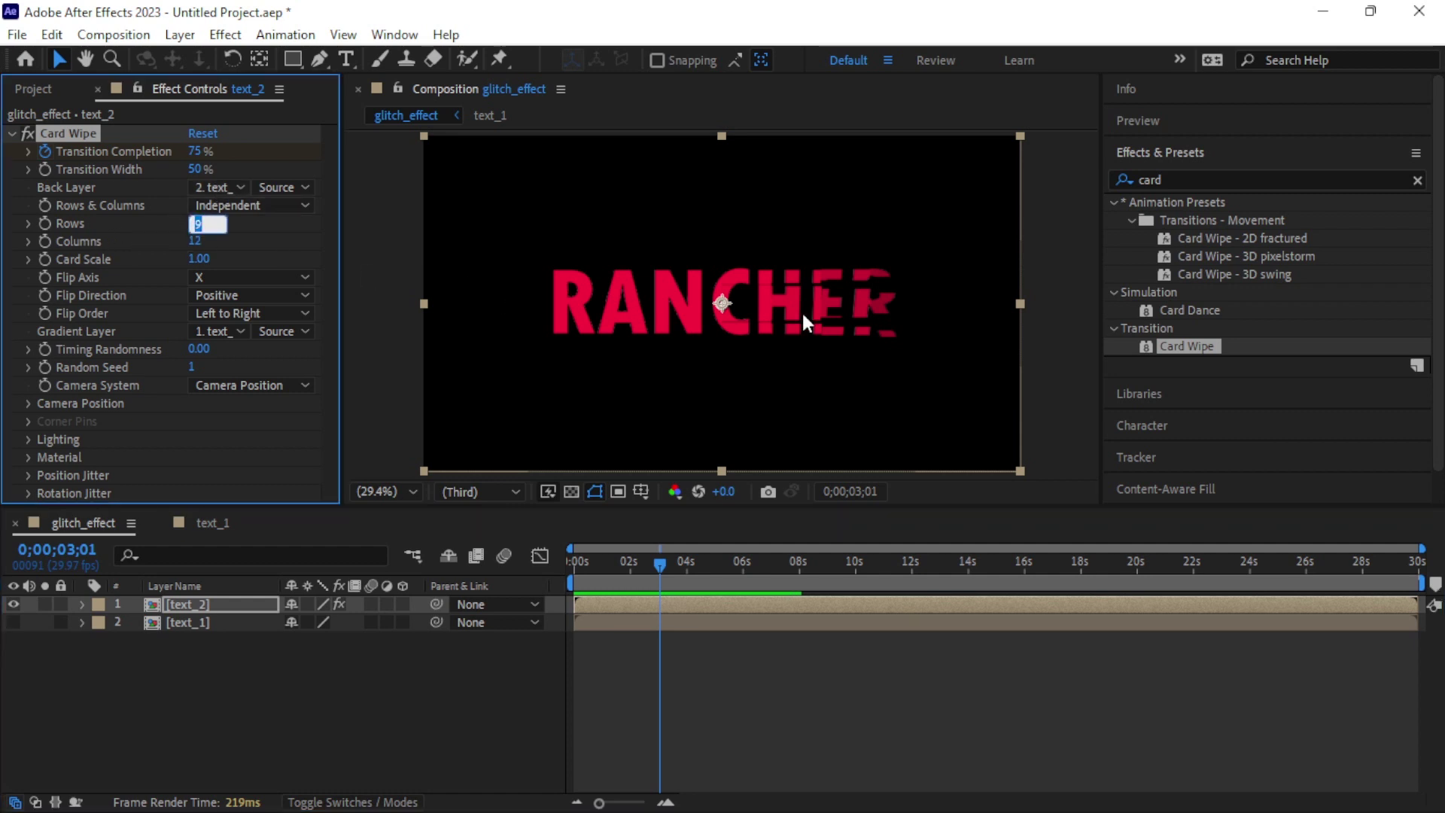
text(20)
key(Return)
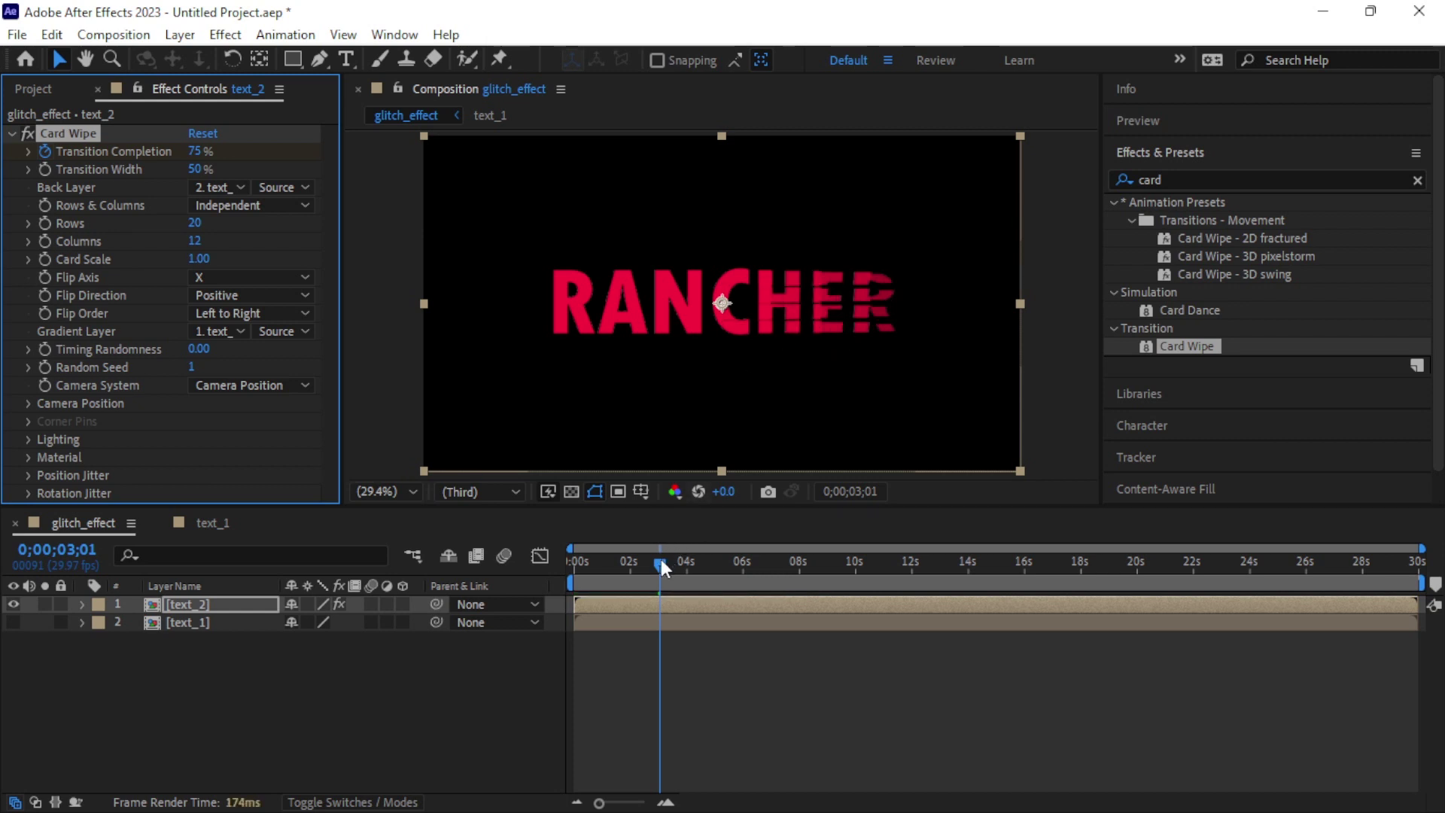
drag(661, 561, 596, 572)
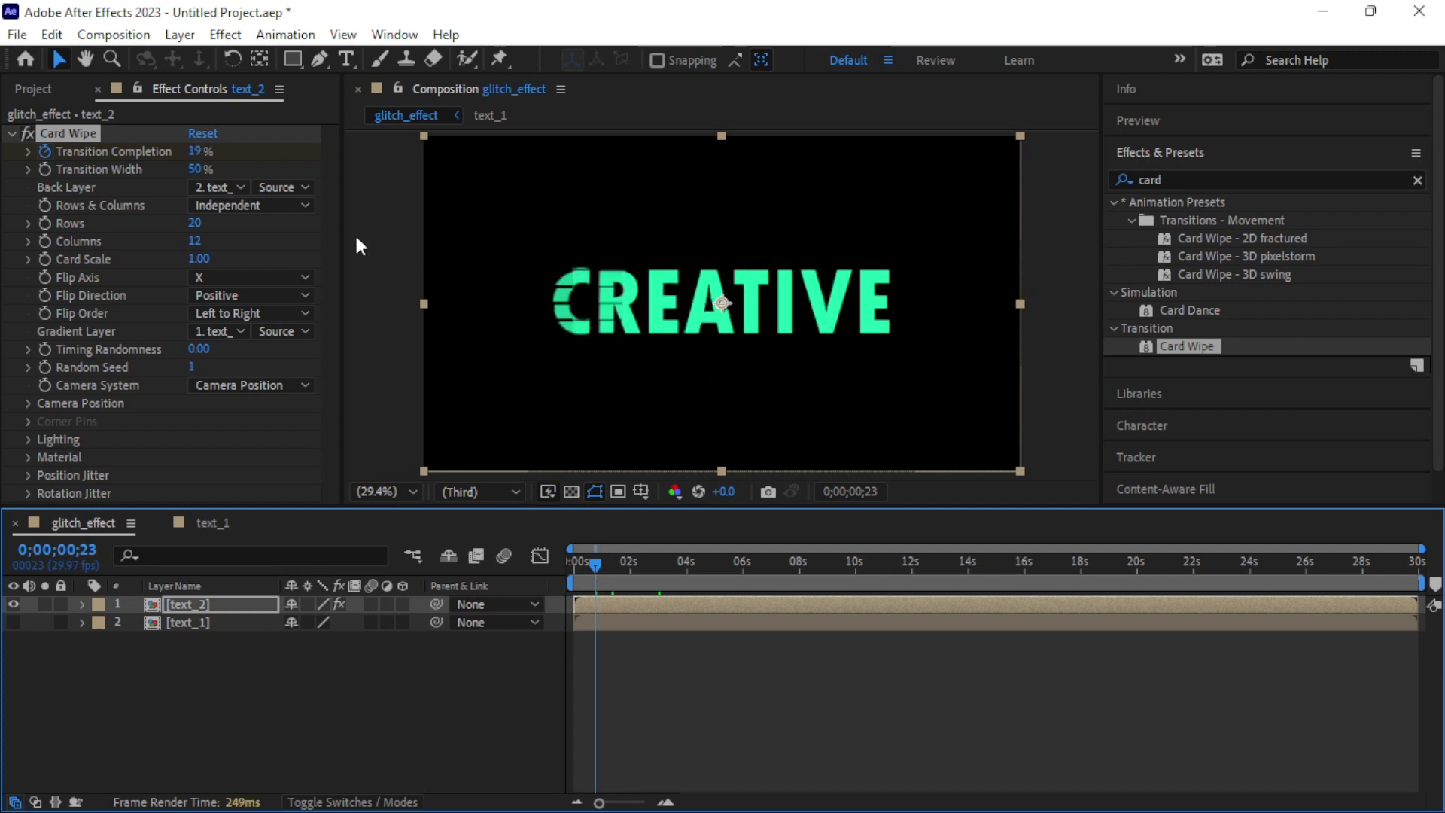
click(197, 241)
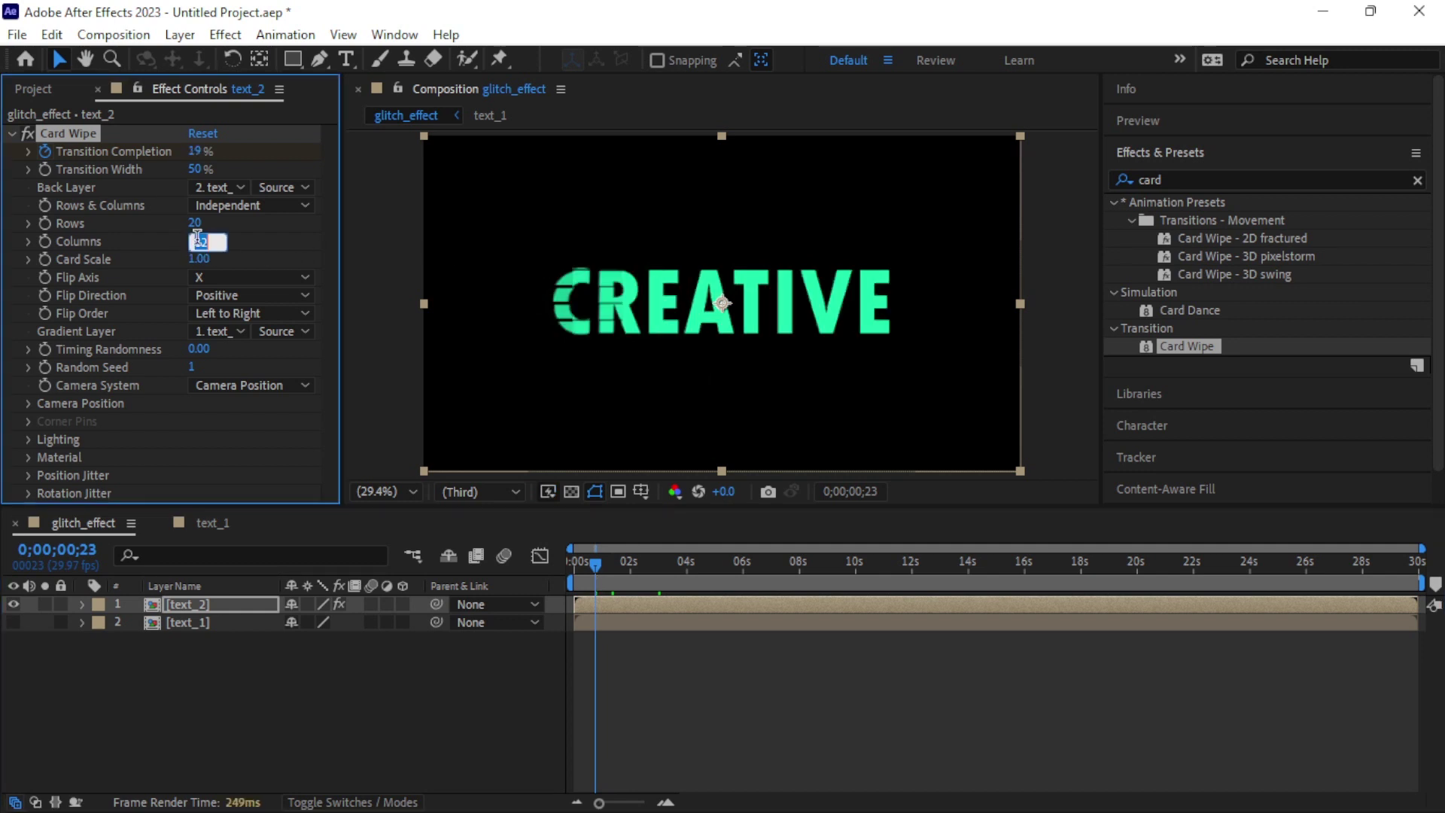
text(30)
key(Return)
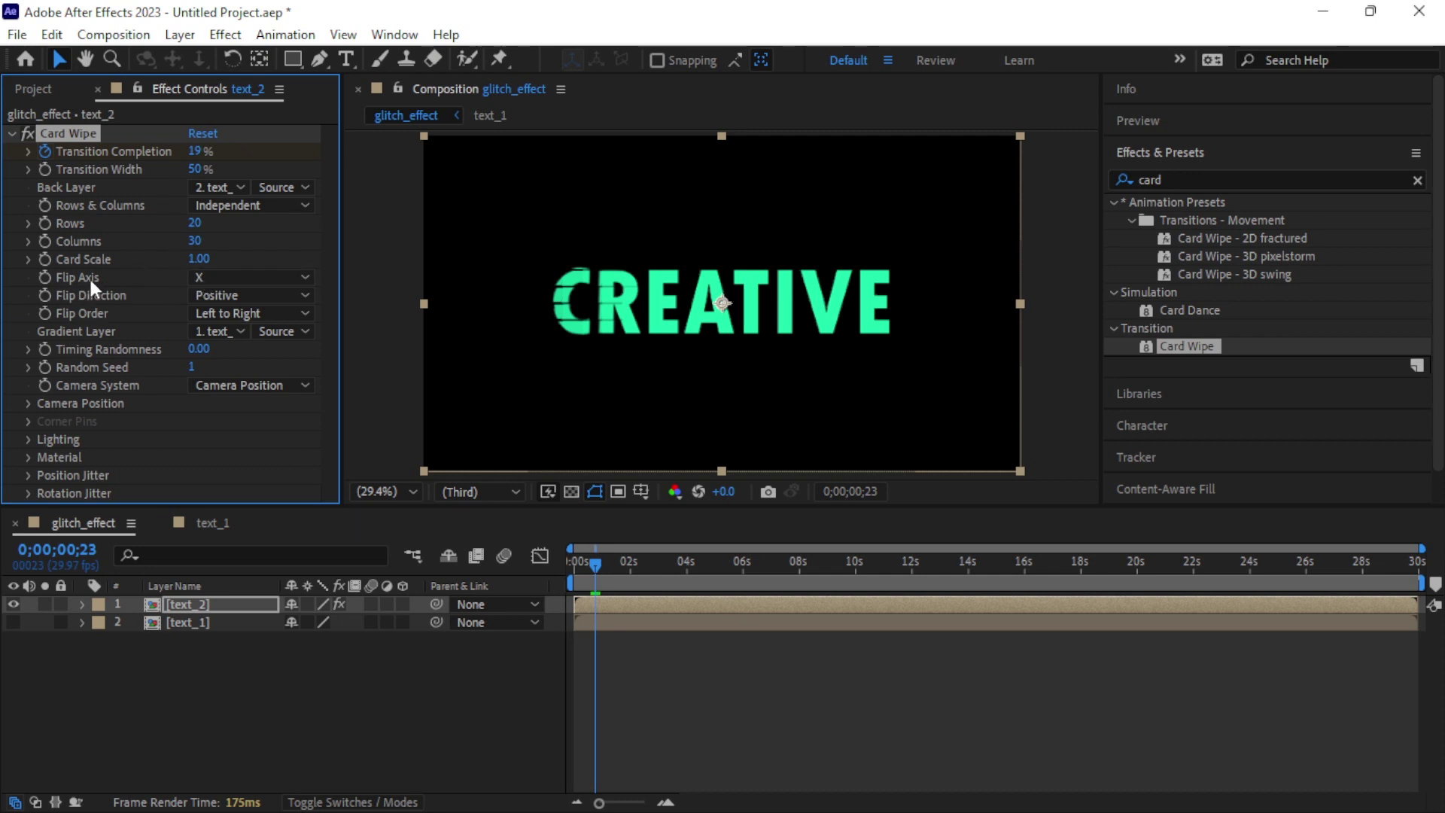
- Preview the wipe, try flipping cards on the Y axis, then restore Flip Axis X
click(198, 278)
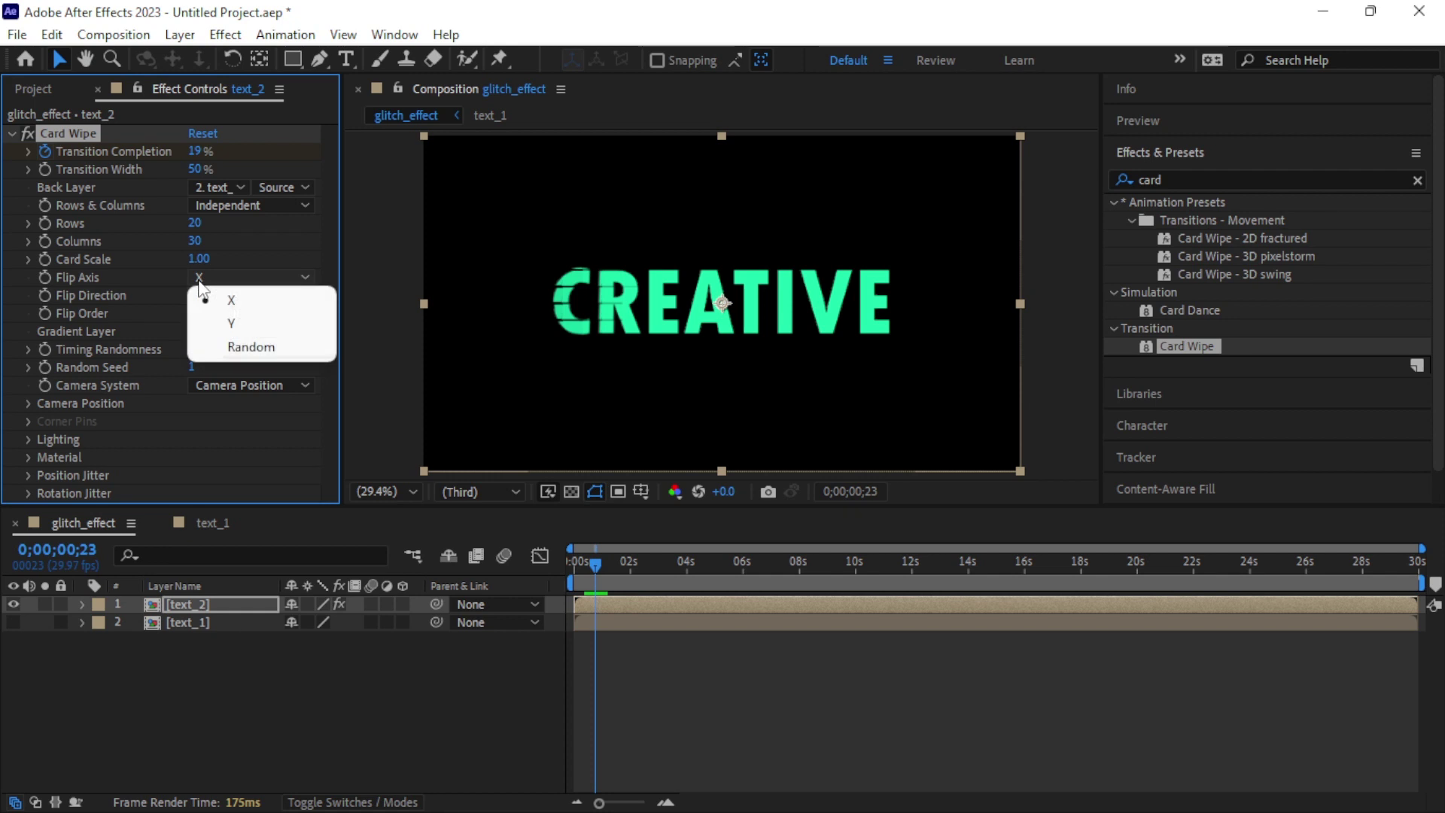
click(226, 301)
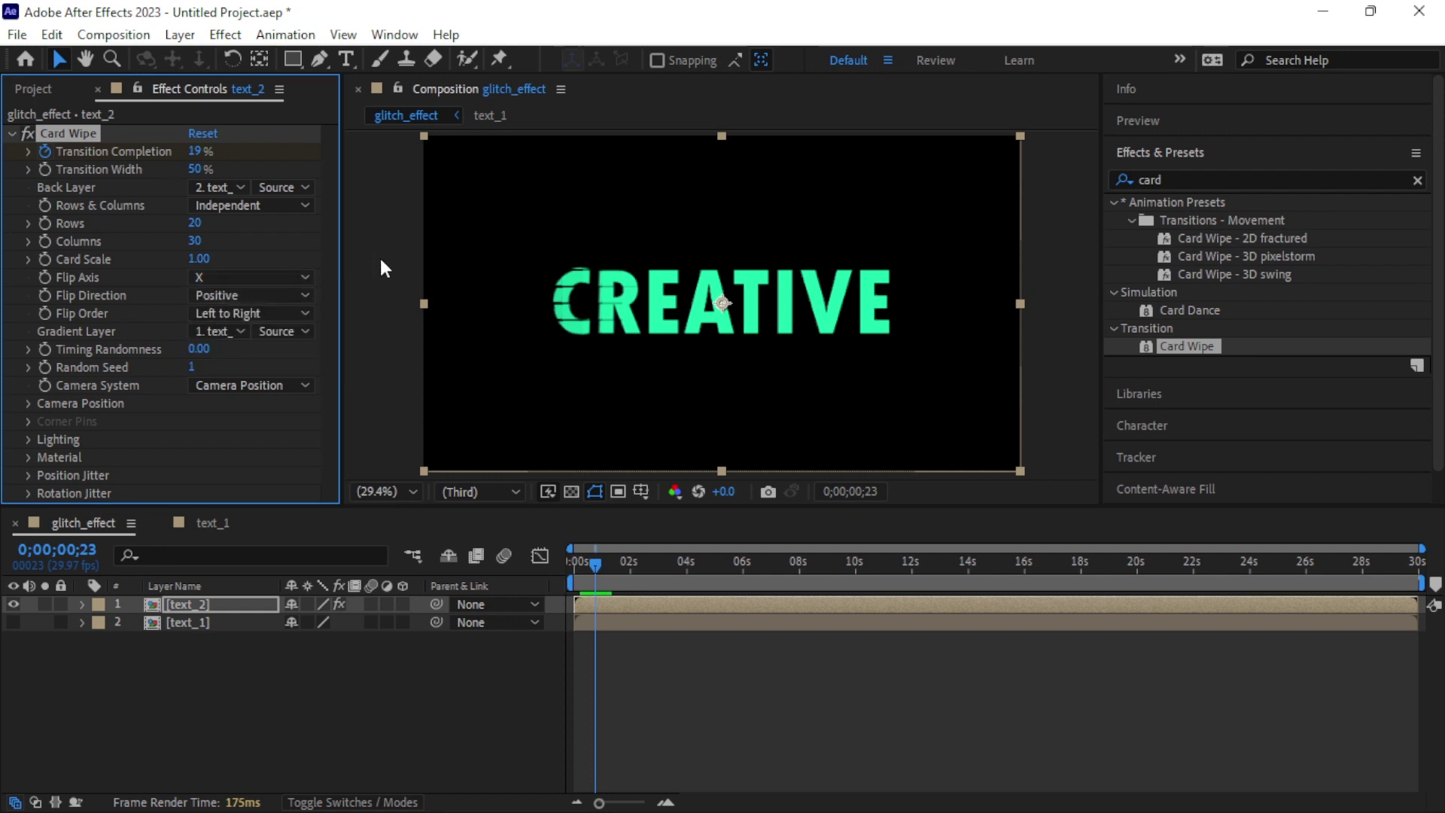
key(space)
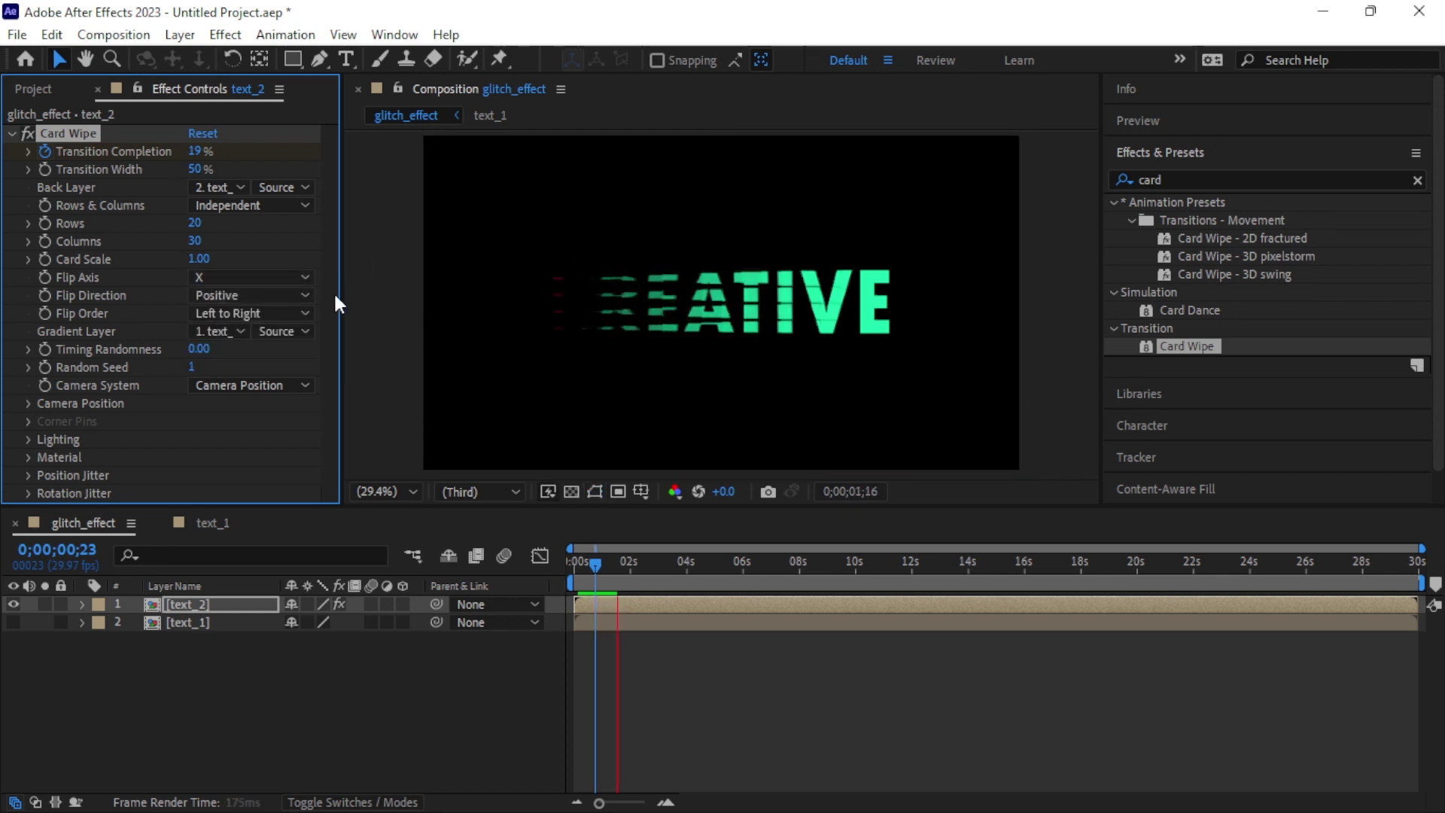
key(space)
click(233, 279)
click(234, 325)
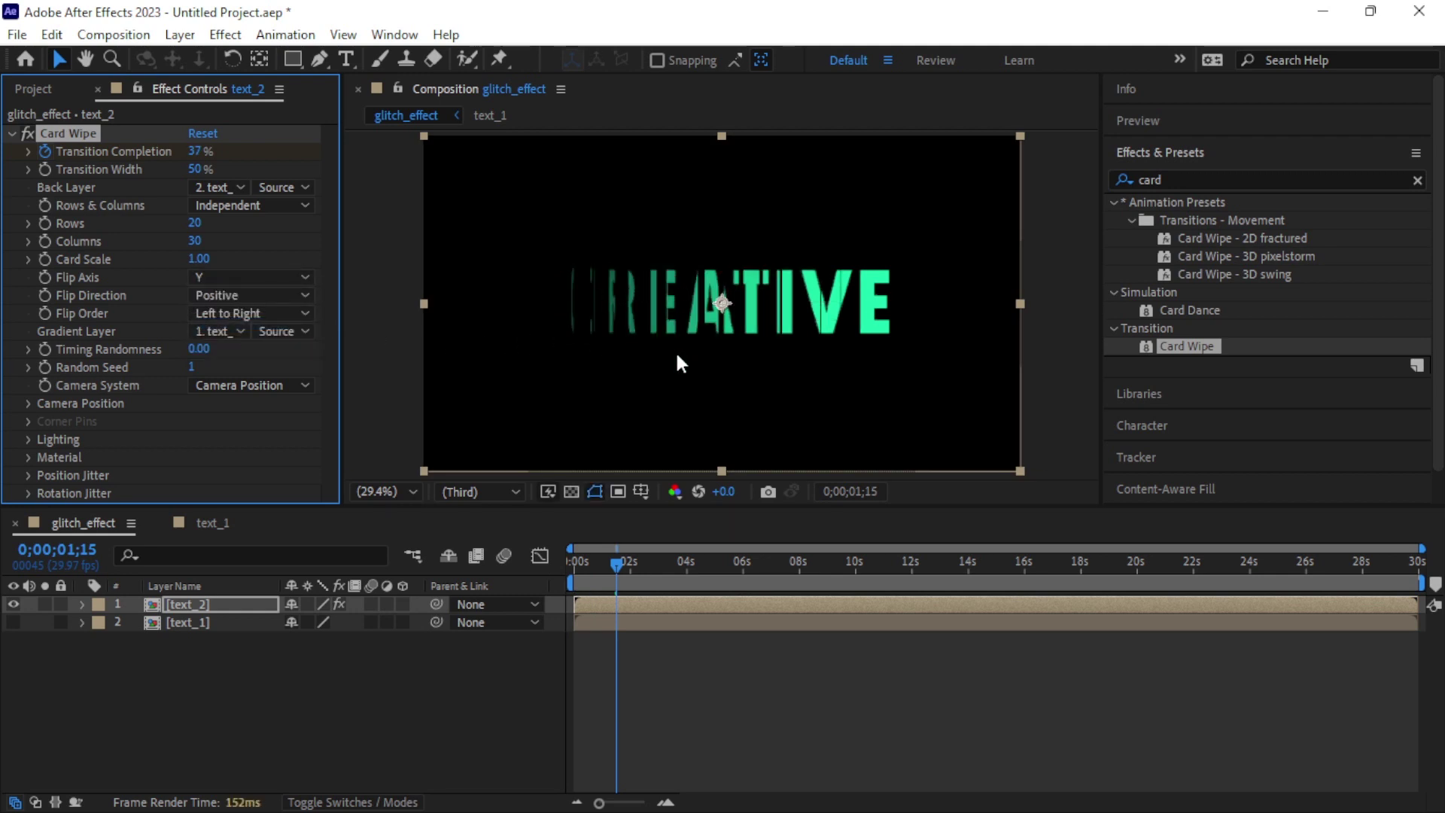
click(275, 277)
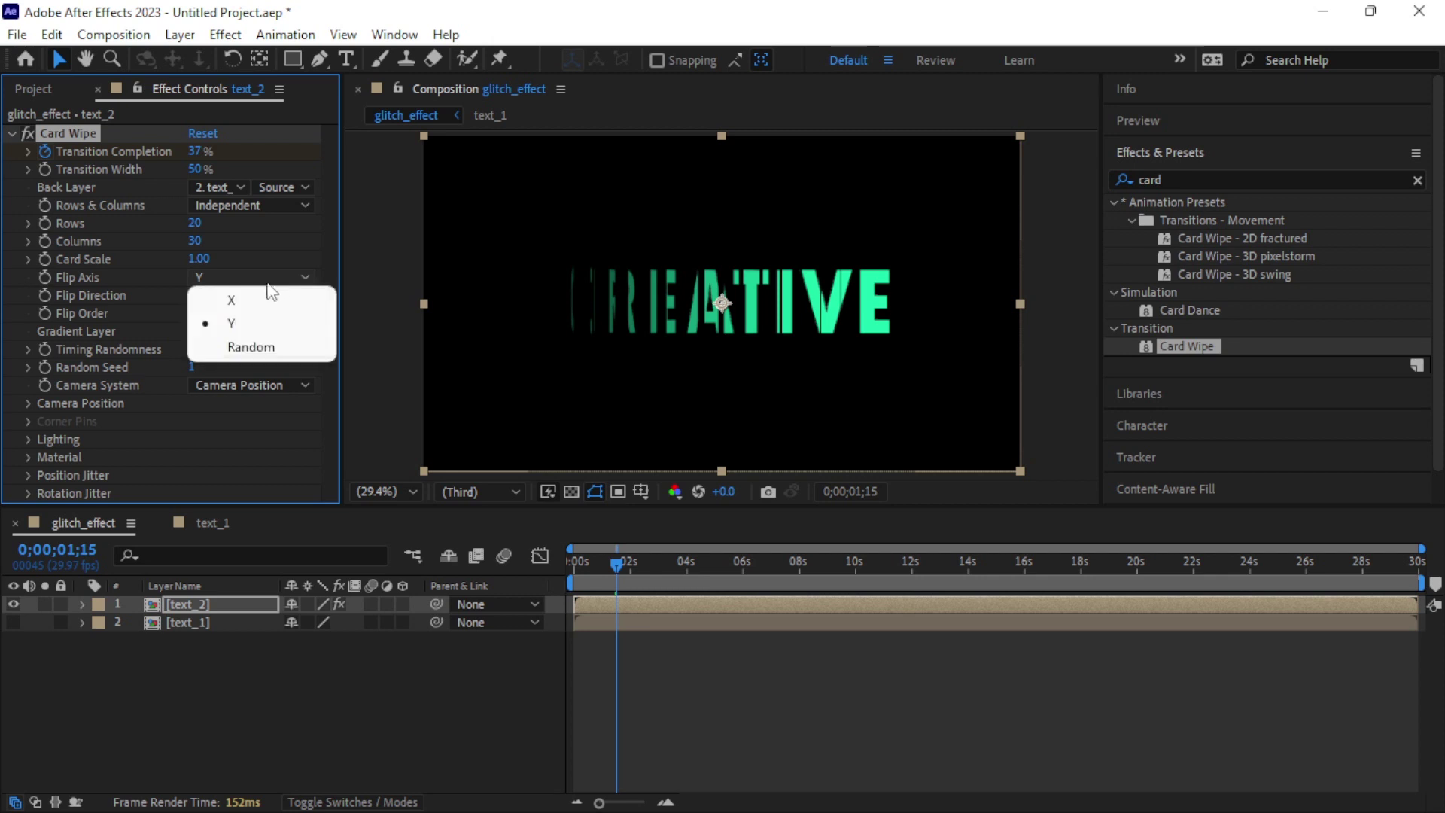
click(251, 292)
- Keep Flip Direction at Positive and Flip Order at Left to Right
click(245, 295)
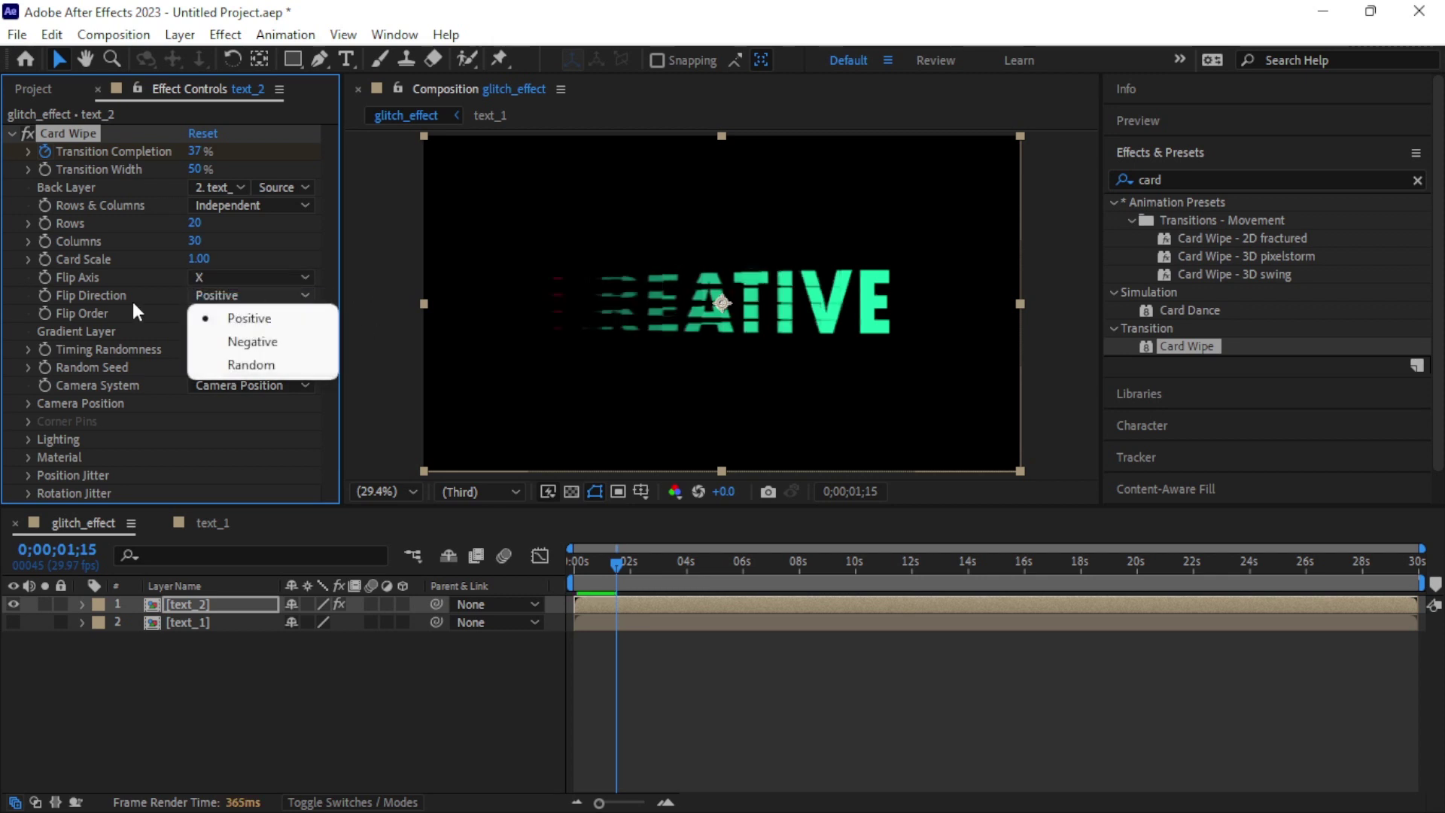
click(211, 319)
click(221, 314)
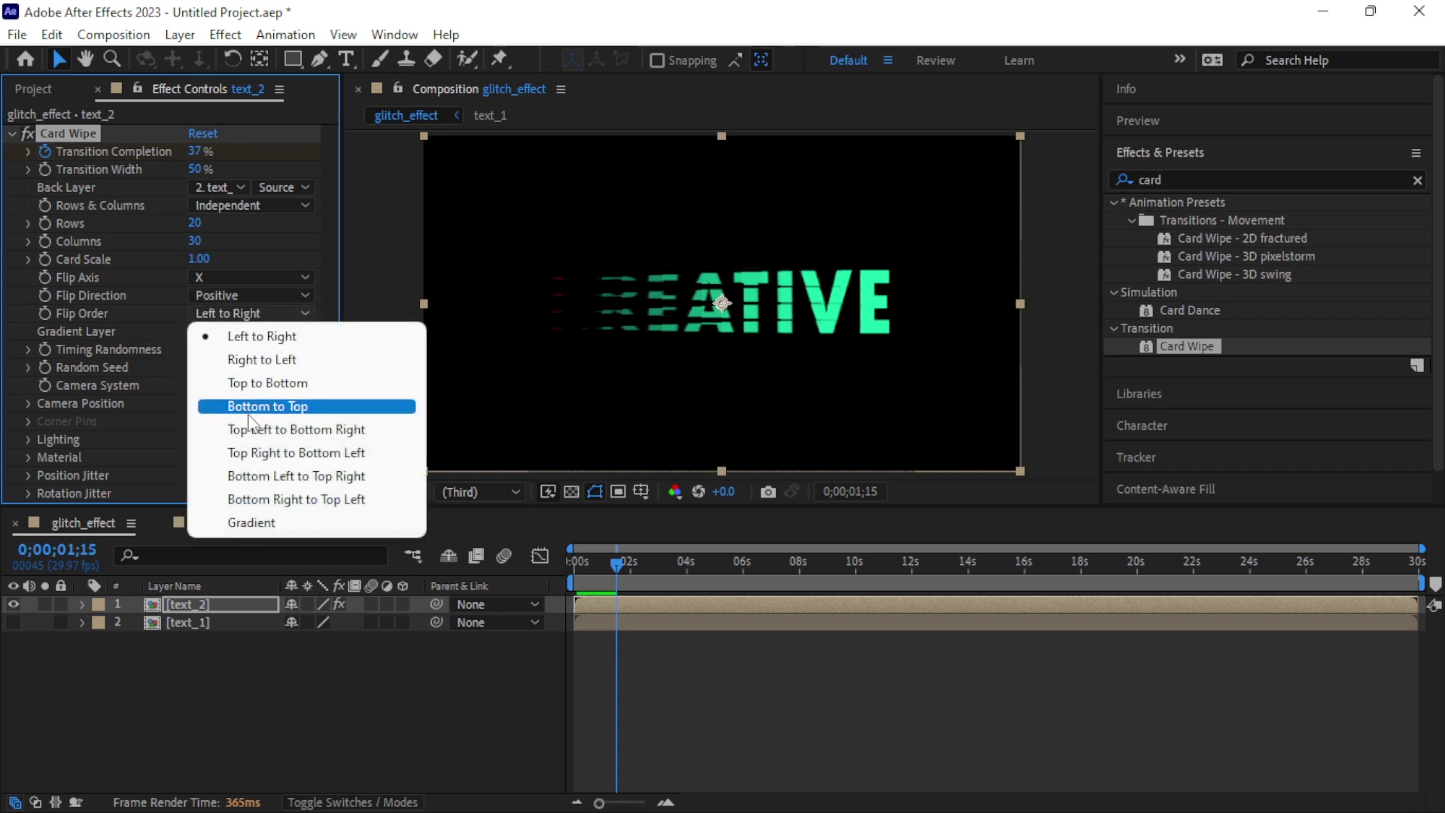
click(284, 335)
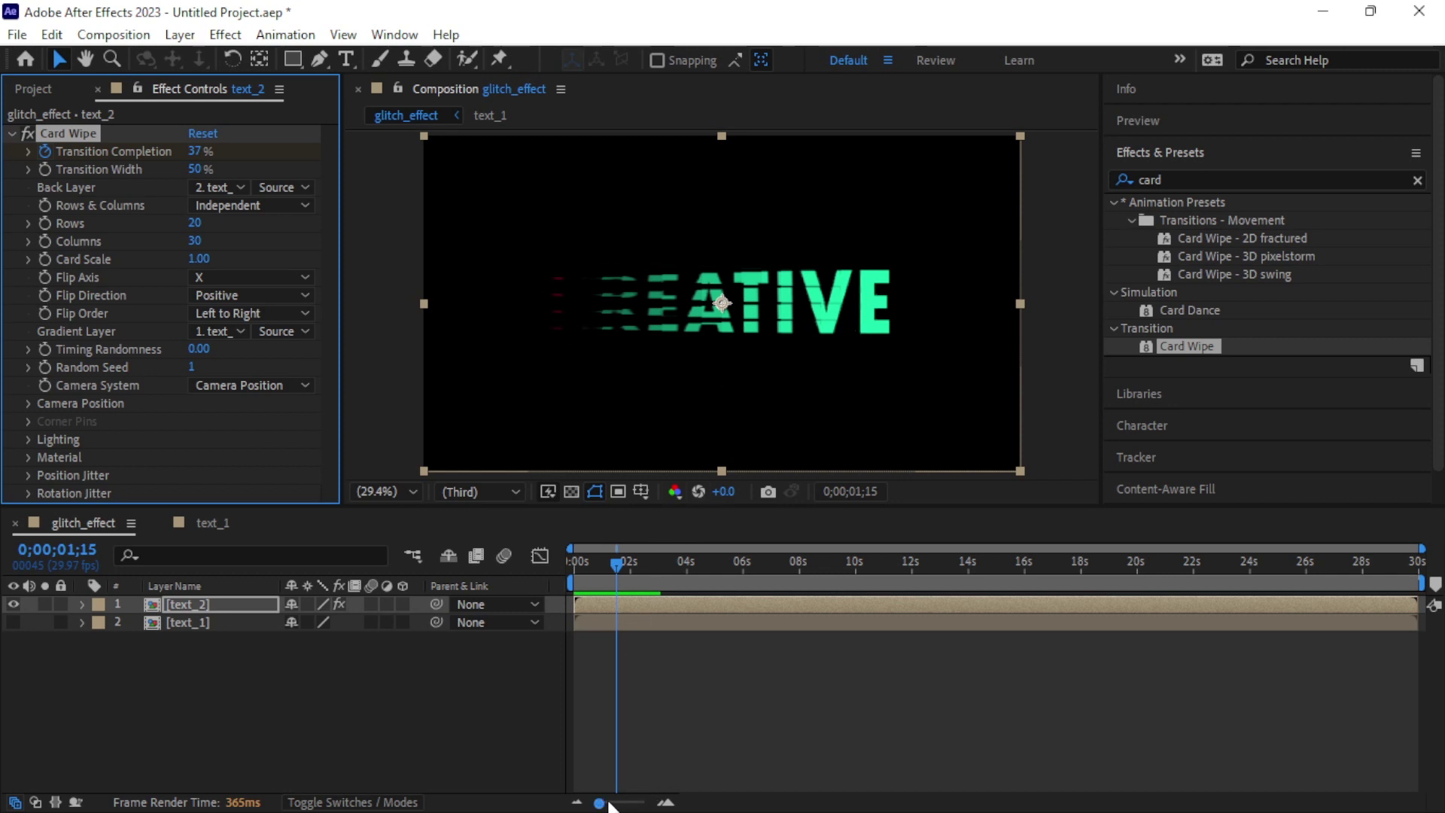
- At 0;00;02;02, set the Card Wipe Timing Randomness to 0.50, then return to frame 0
drag(599, 803, 616, 803)
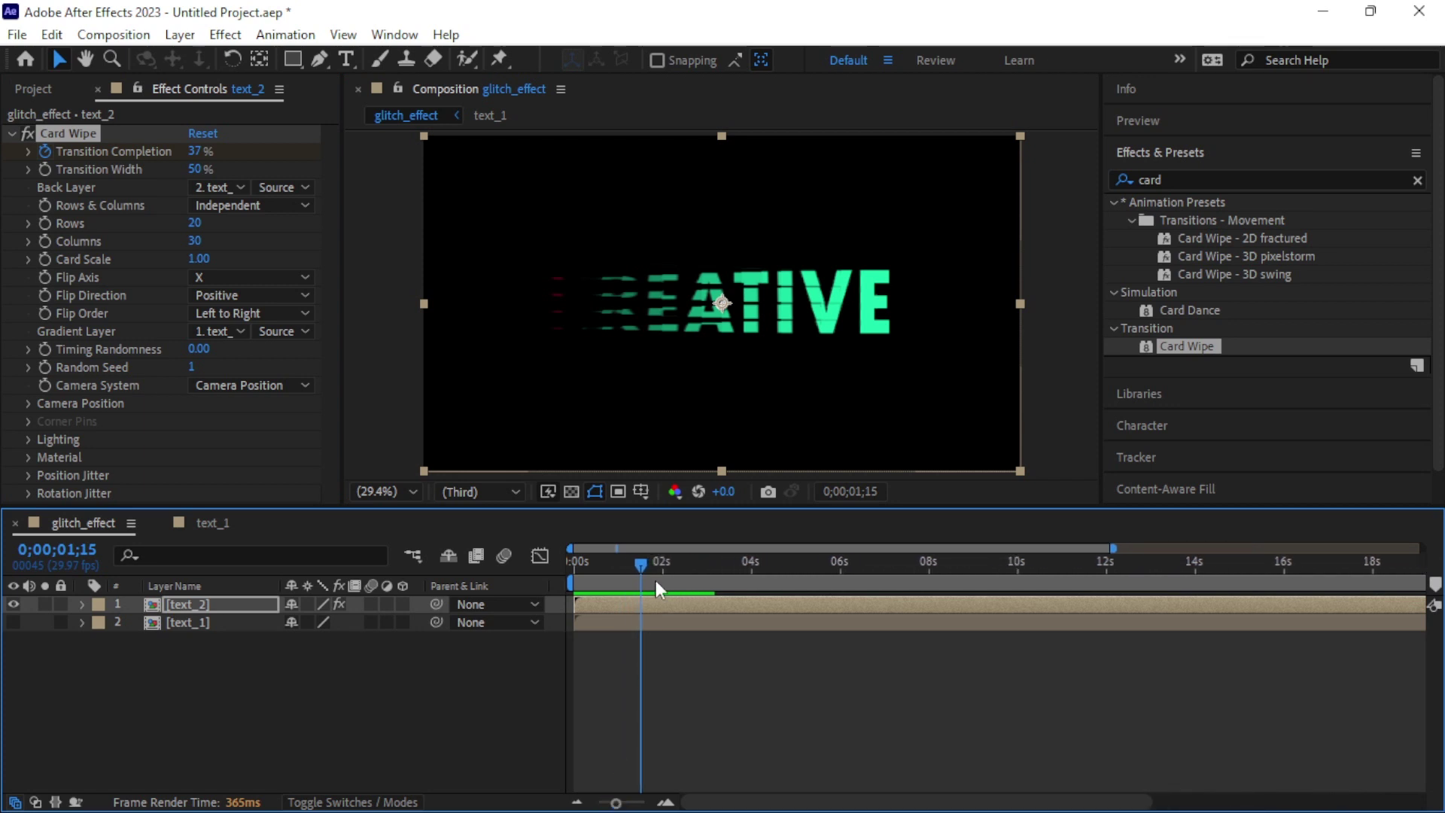
drag(642, 562, 666, 563)
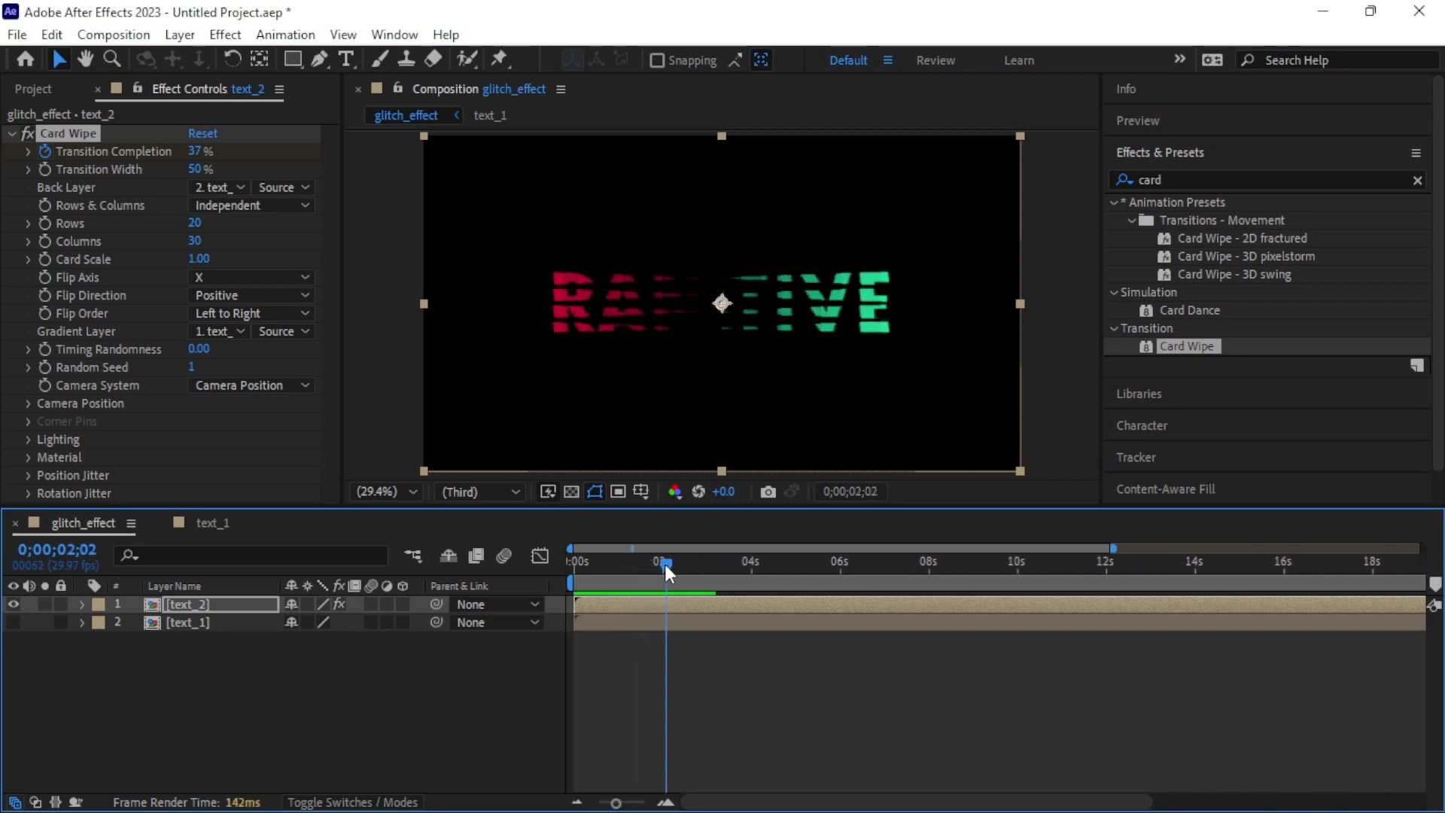
click(200, 349)
text(0.5)
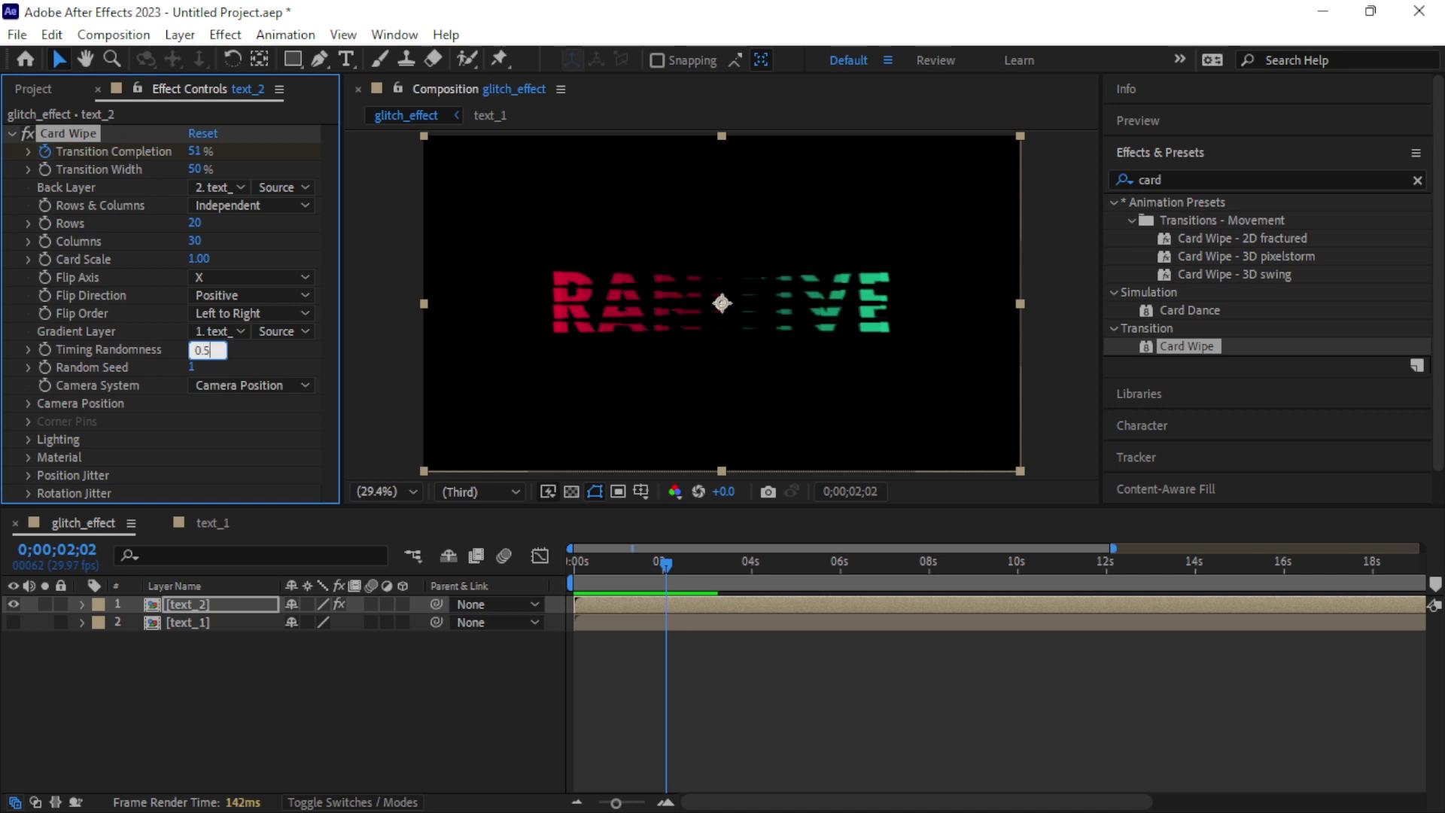
key(Return)
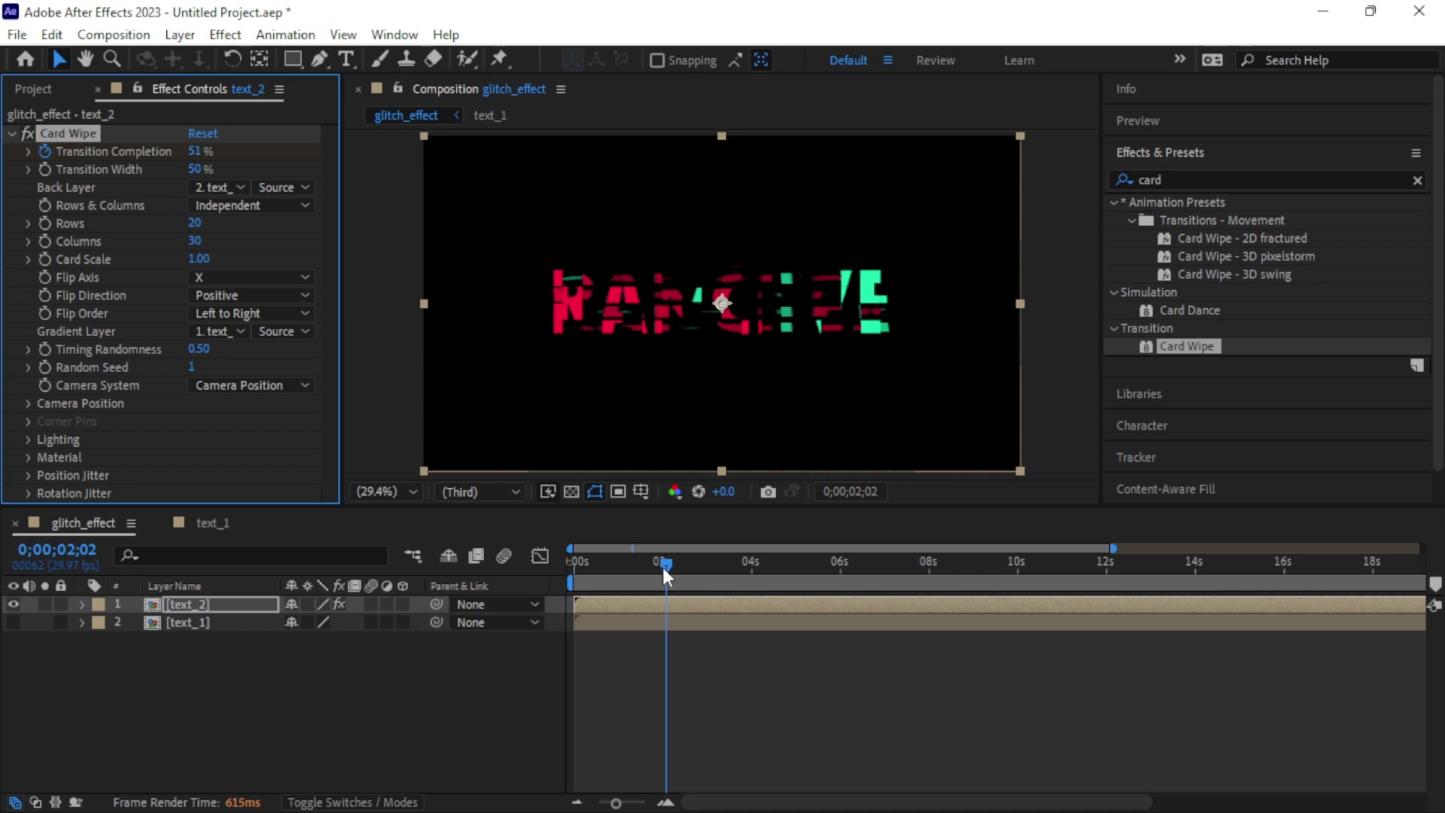
drag(664, 574, 548, 575)
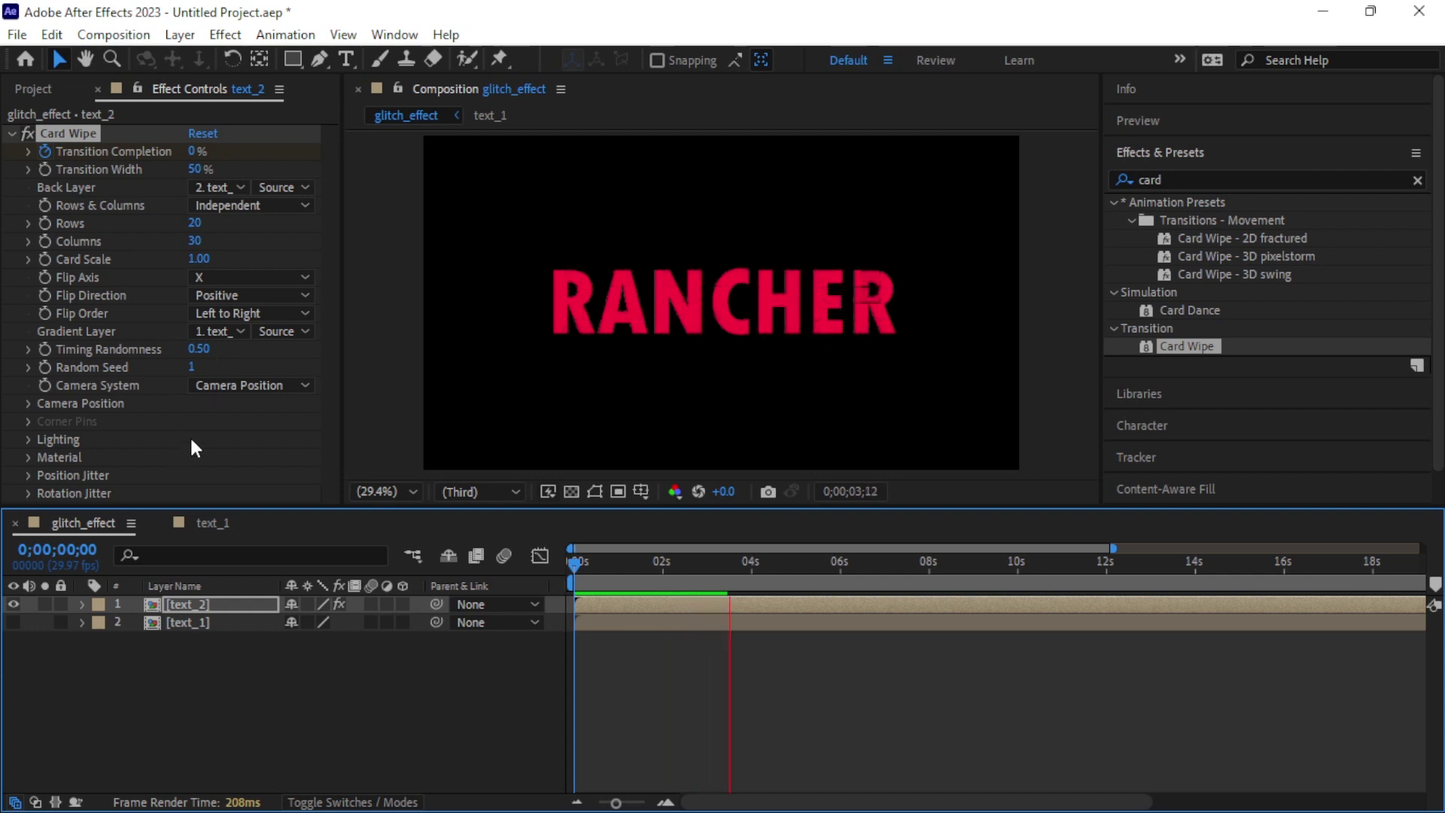
- Expand Position Jitter, preview the wipe, and keyframe the X Jitter Amount at frame 0
click(28, 475)
scroll(156, 454, down, 3)
scroll(233, 367, down, 1)
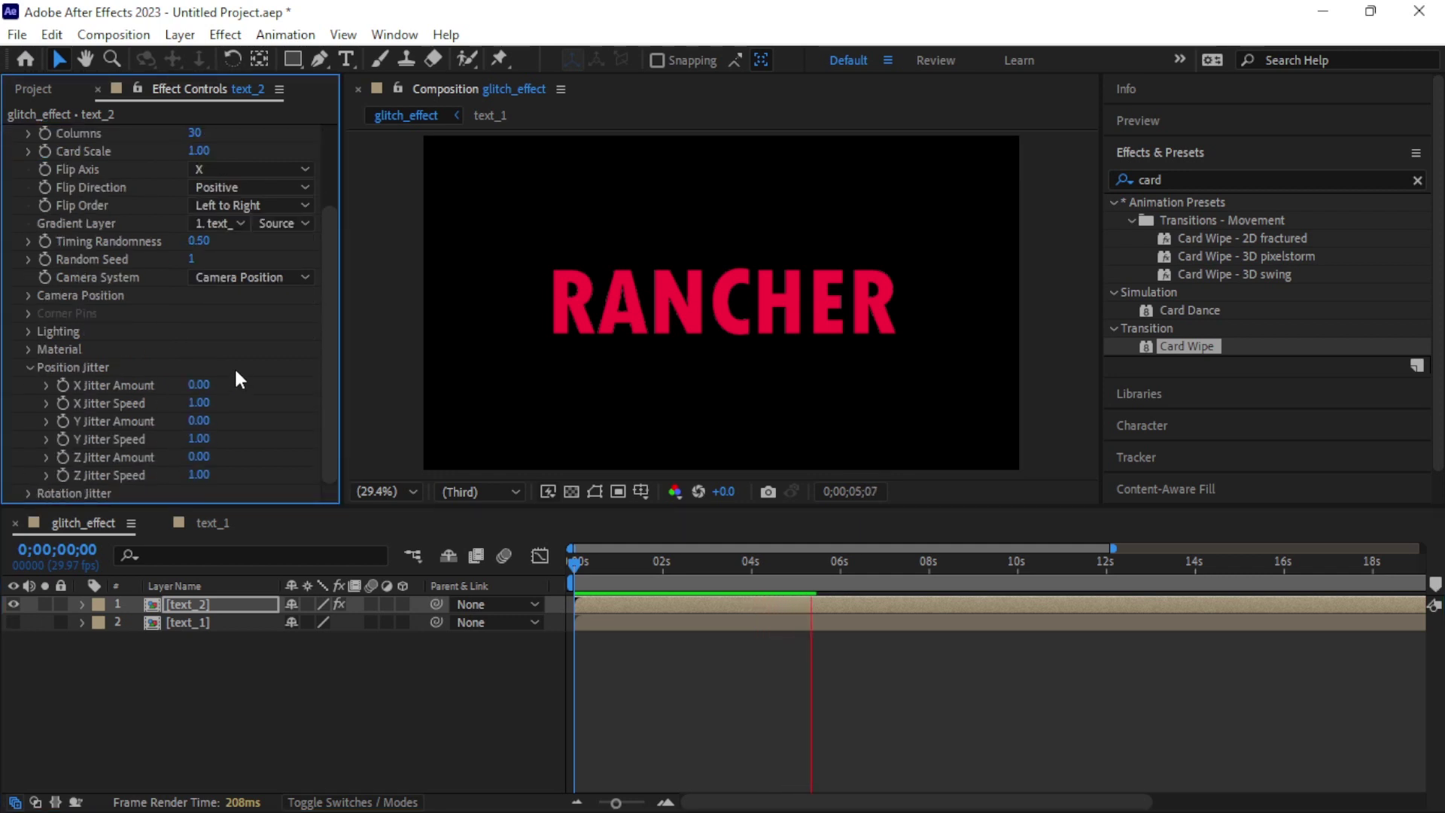
key(h)
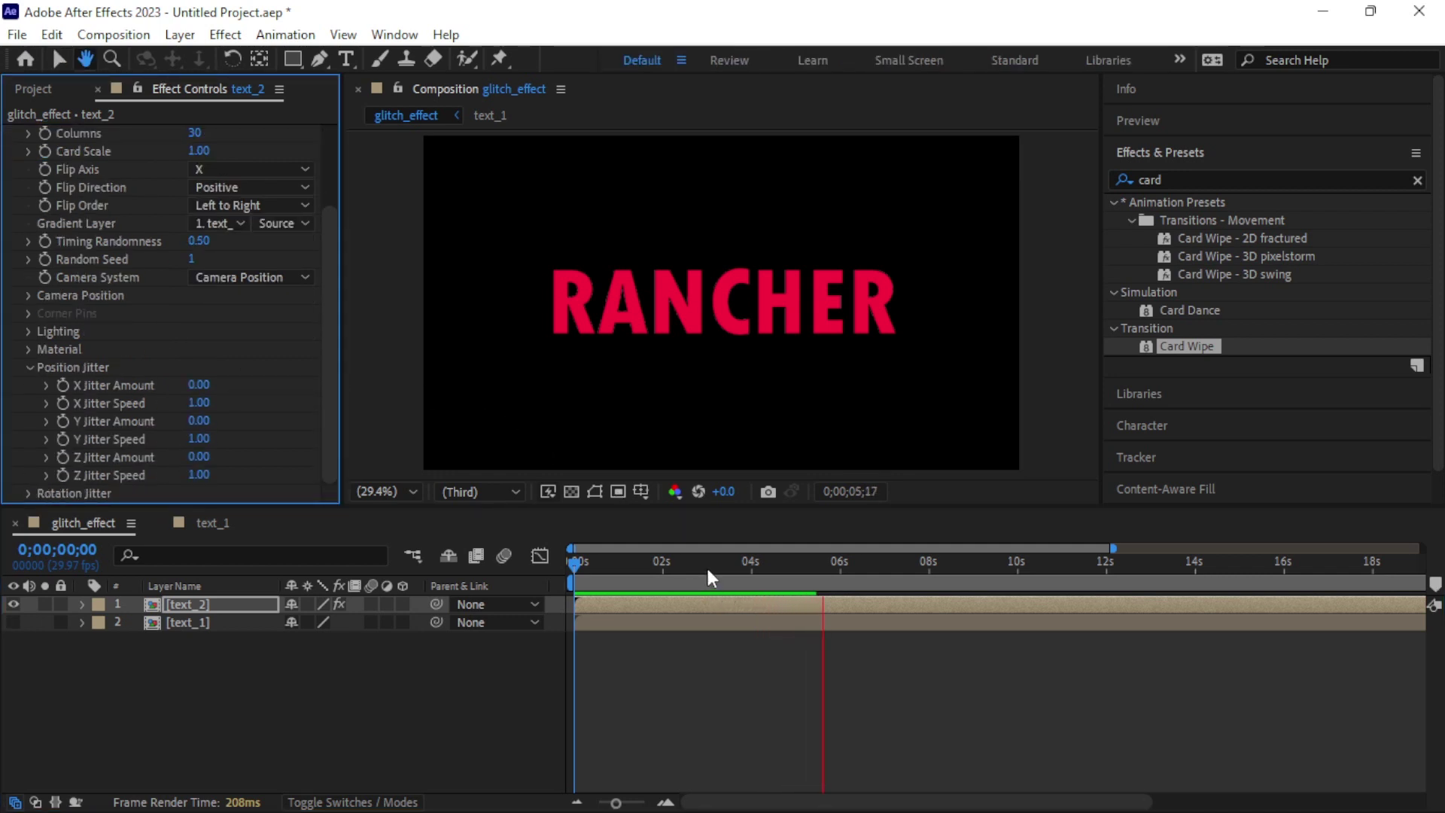
key(space)
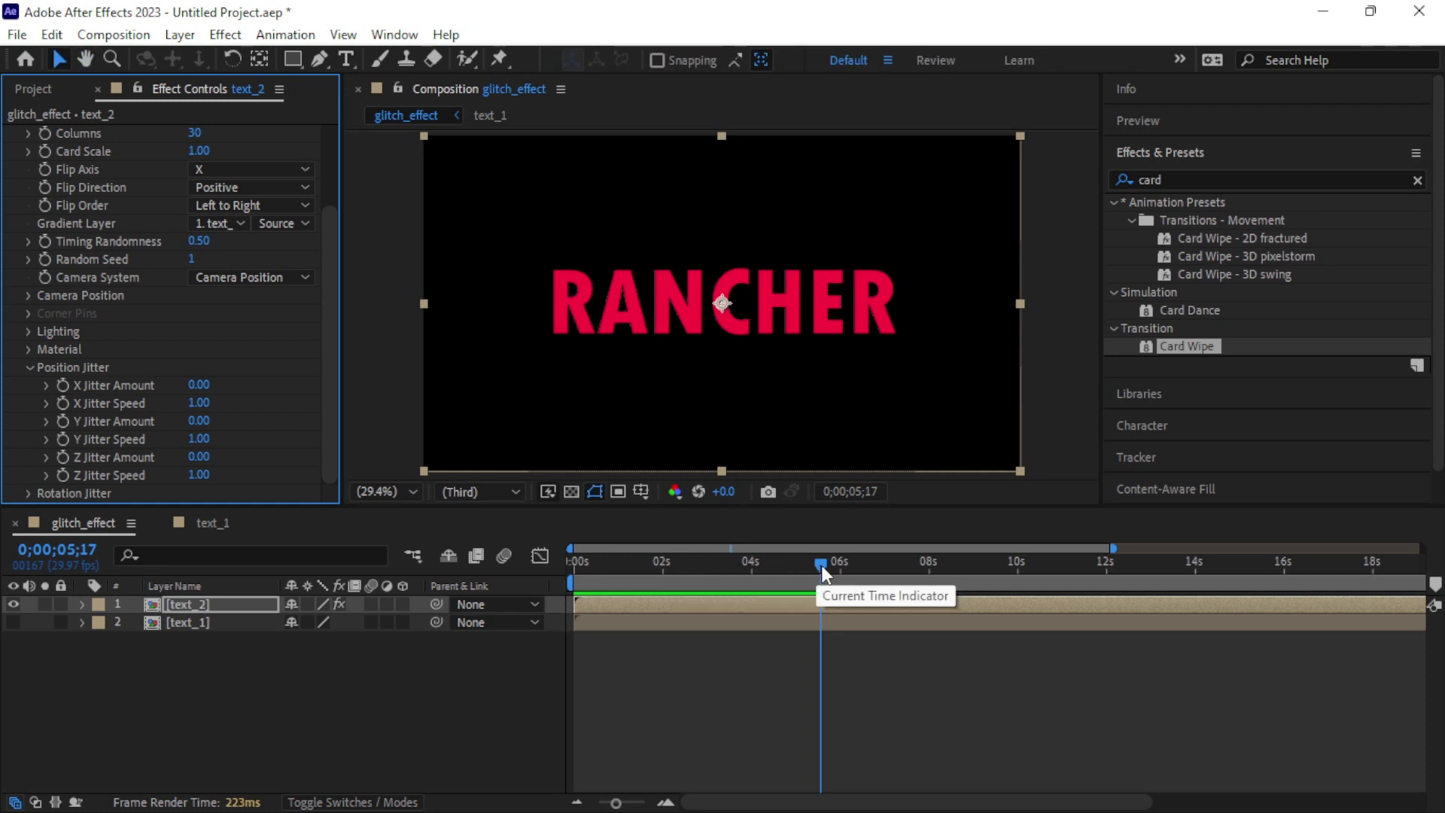
drag(824, 574, 566, 595)
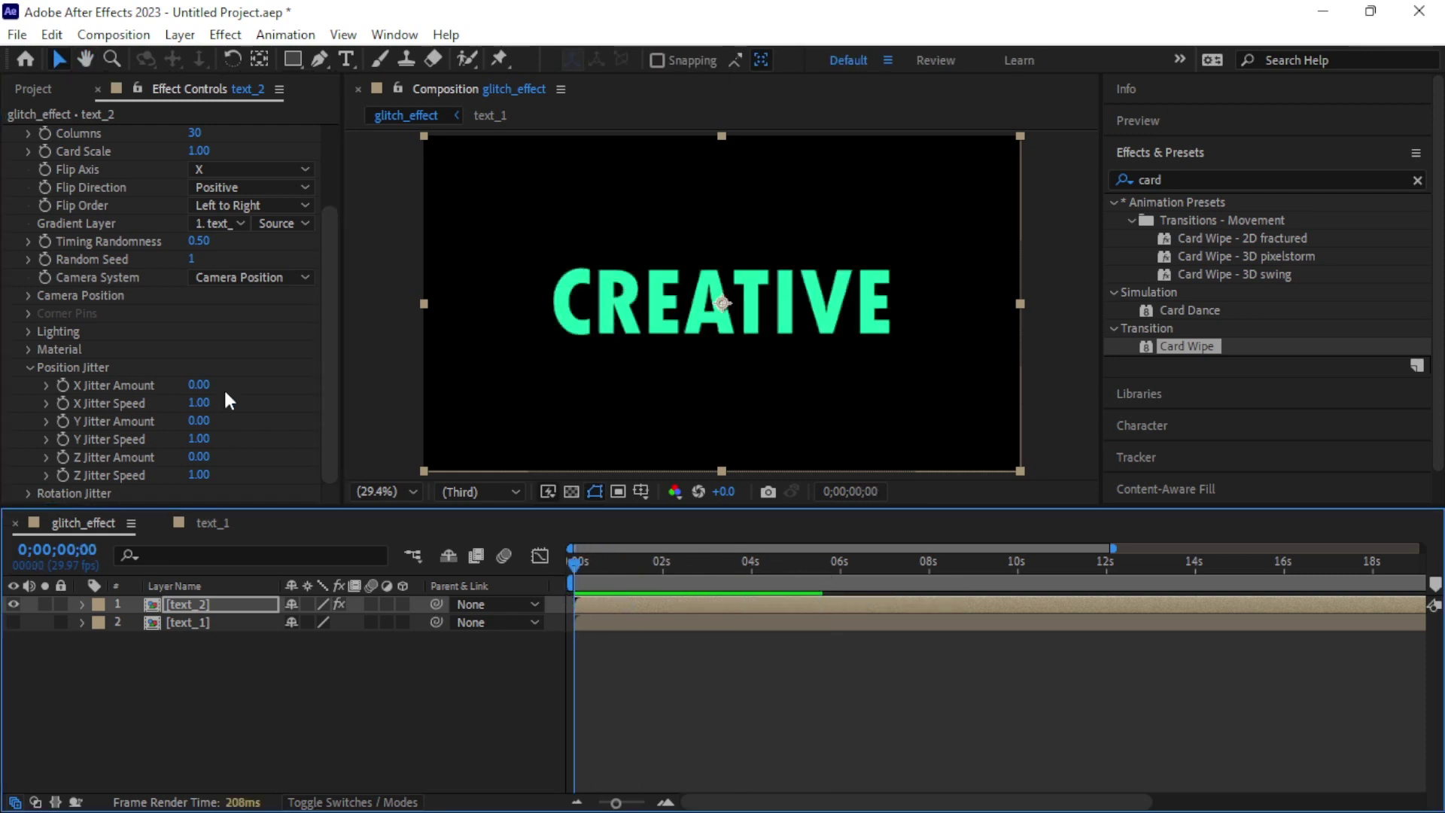
click(62, 384)
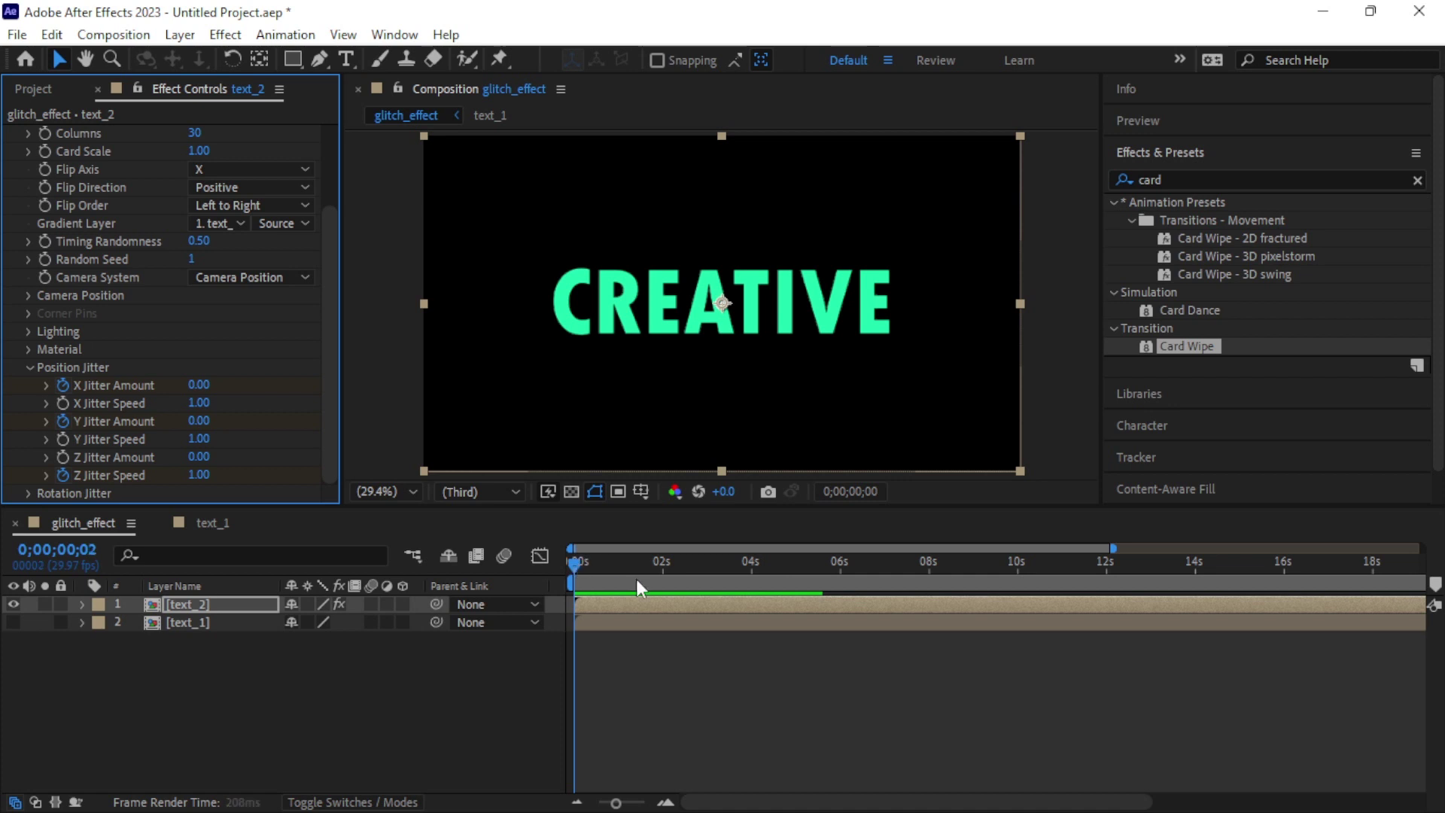
- At 0;00;04;00, reveal text_2's Card Wipe properties and keyframes in the timeline
click(749, 583)
drag(749, 583, 753, 583)
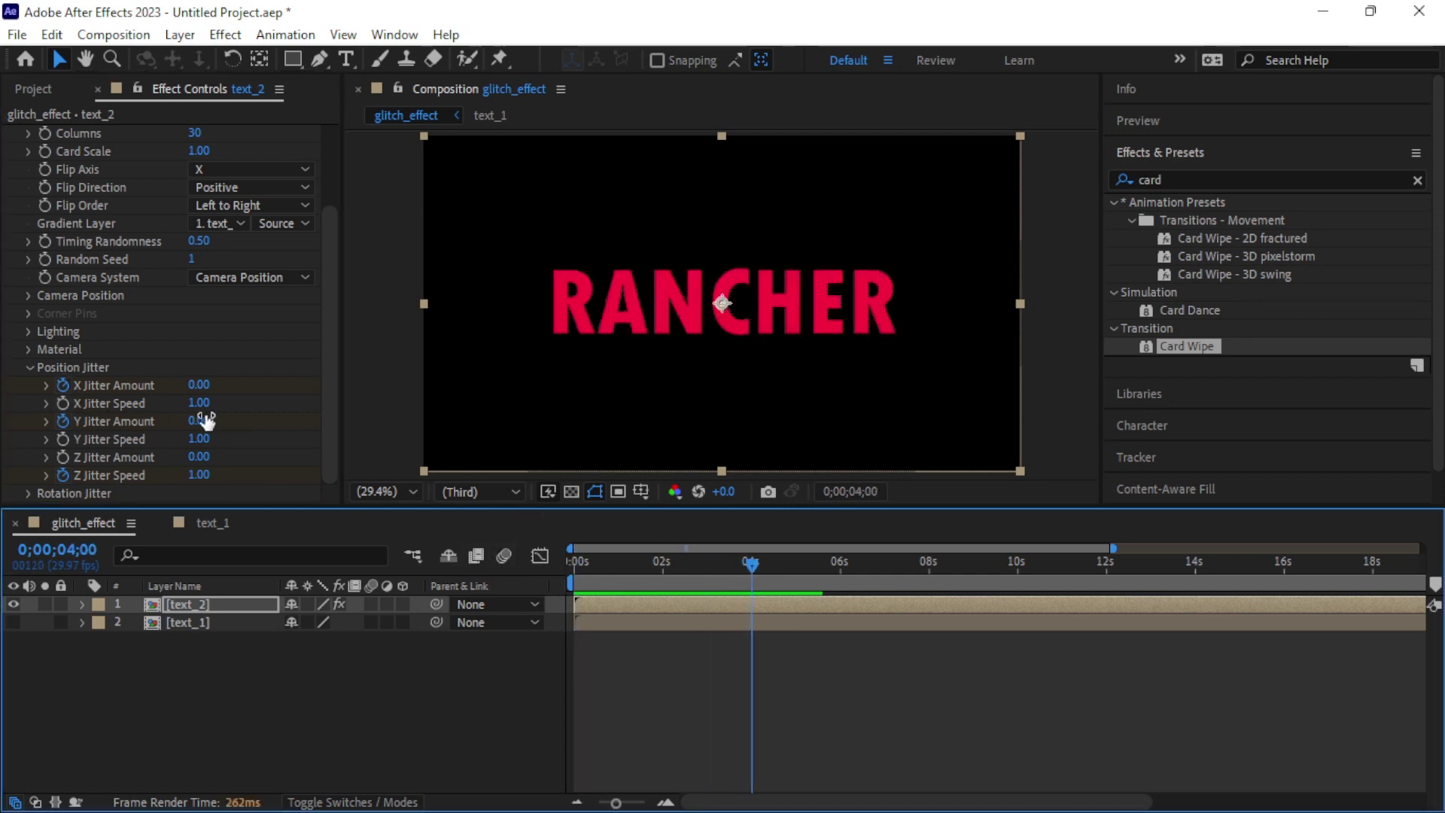
click(82, 604)
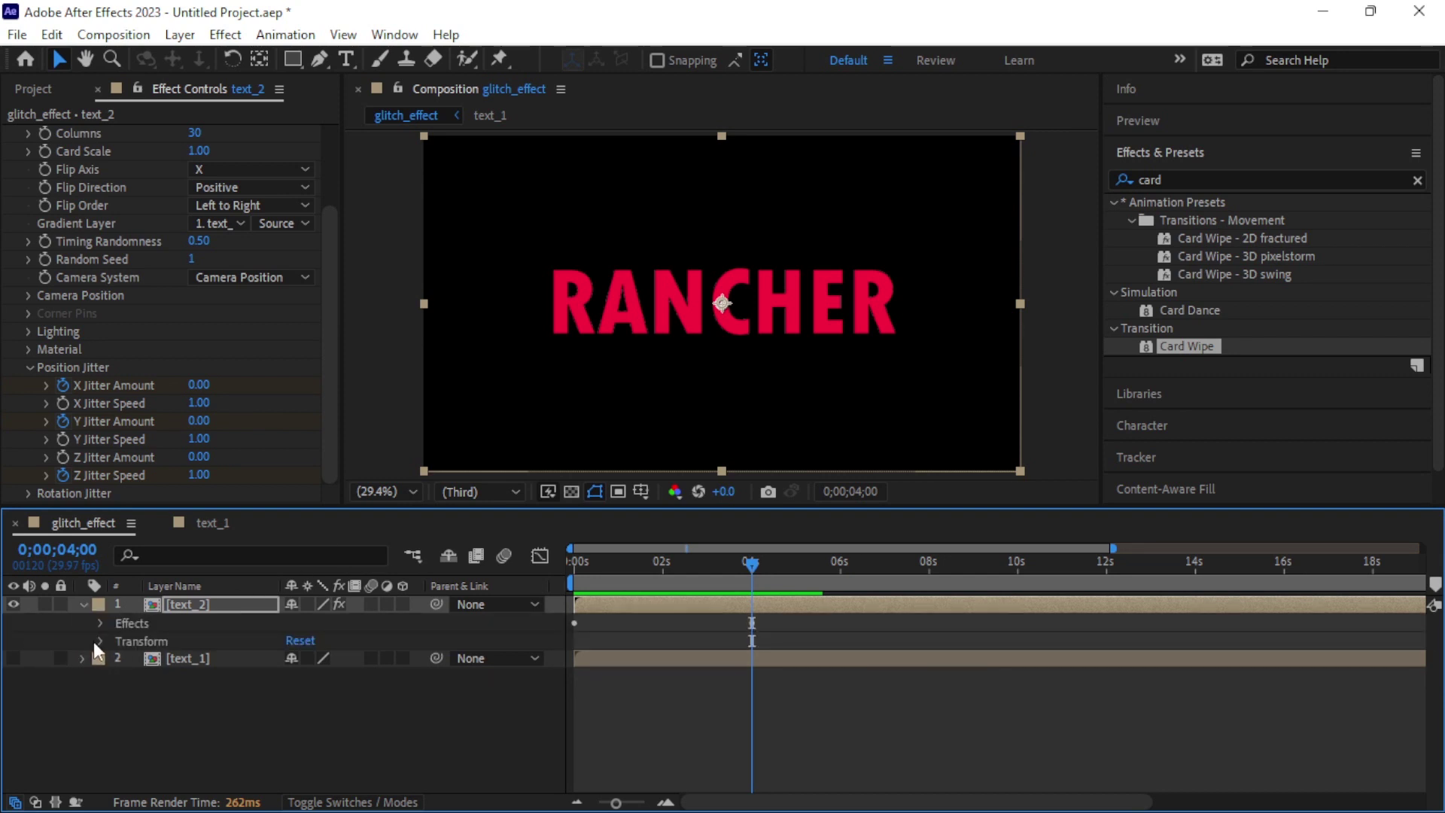
click(101, 622)
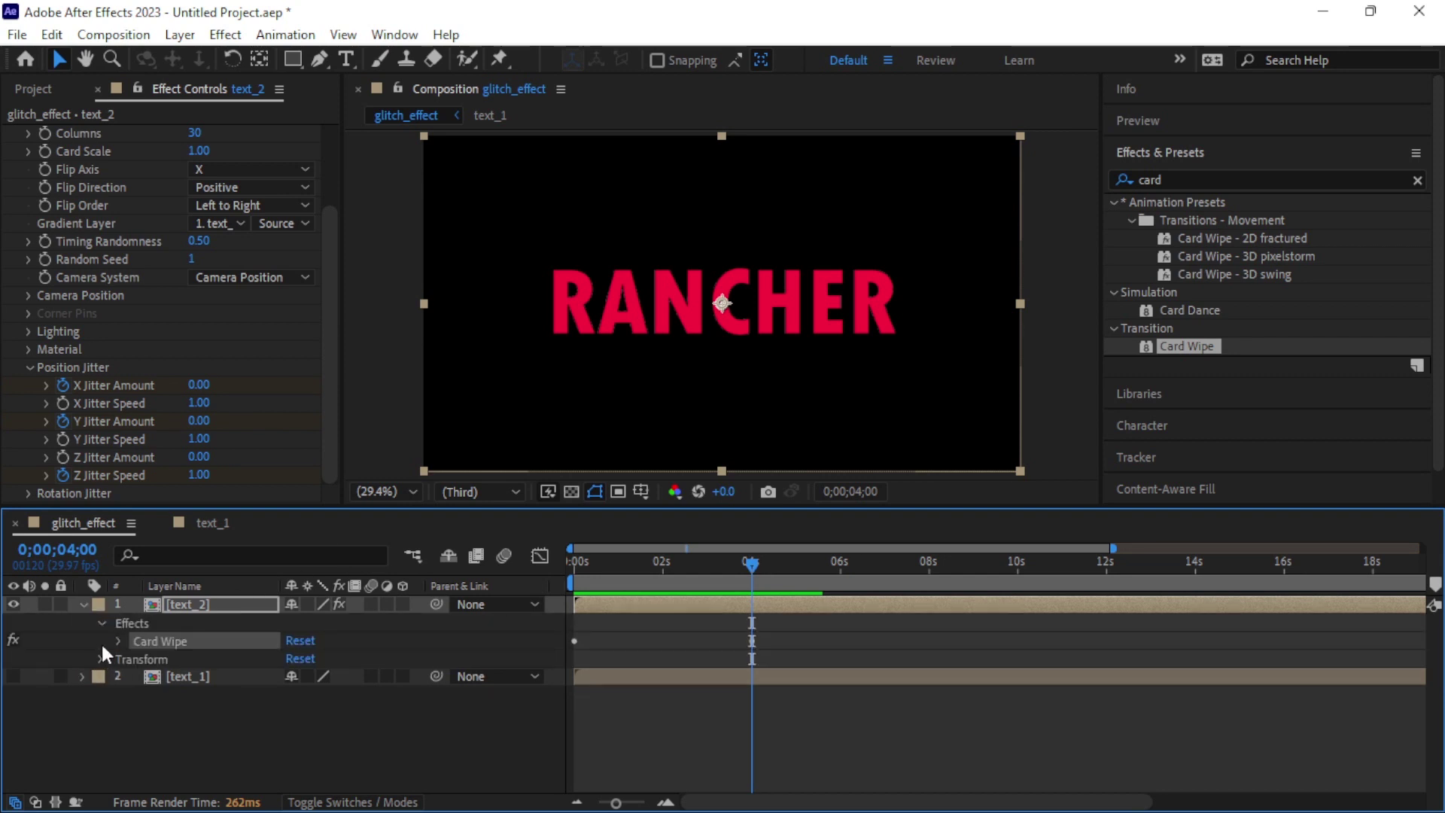
click(117, 641)
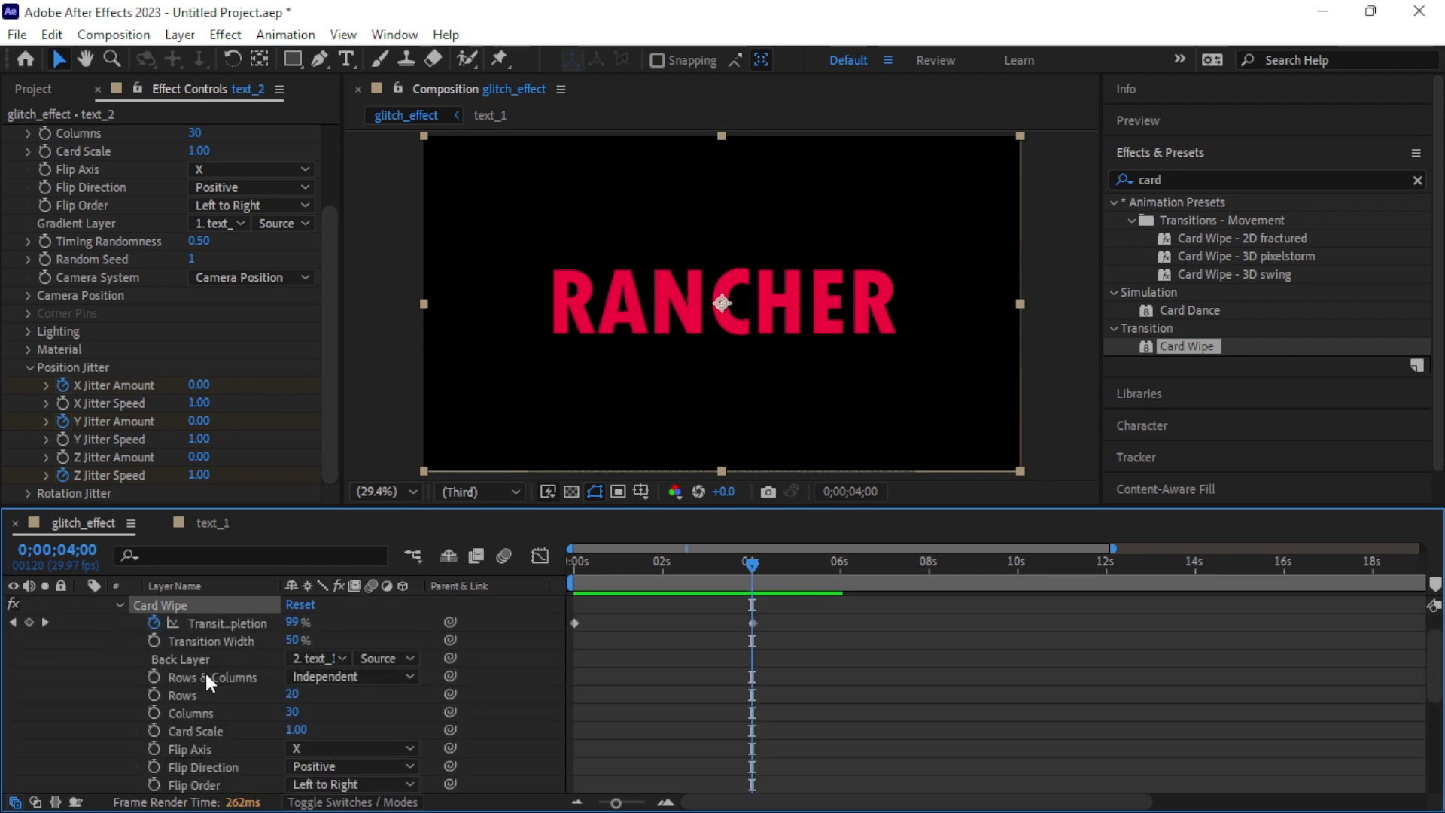
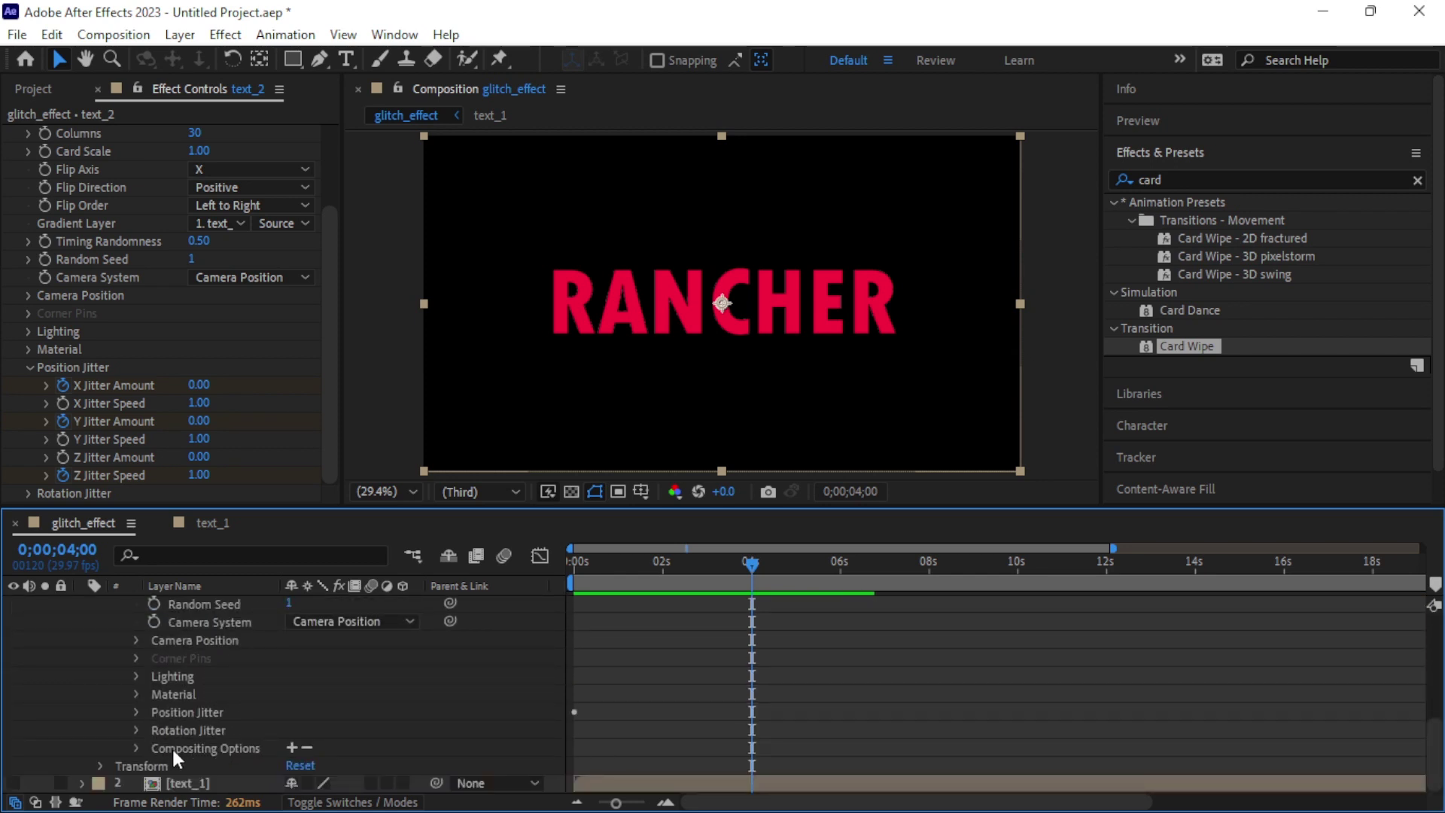
- At 0;00;04;00, add keyframes for X and Y Jitter Amount (0.00) and Z Jitter Speed (1.00), then move back to about 2 seconds
click(135, 712)
scroll(405, 672, down, 3)
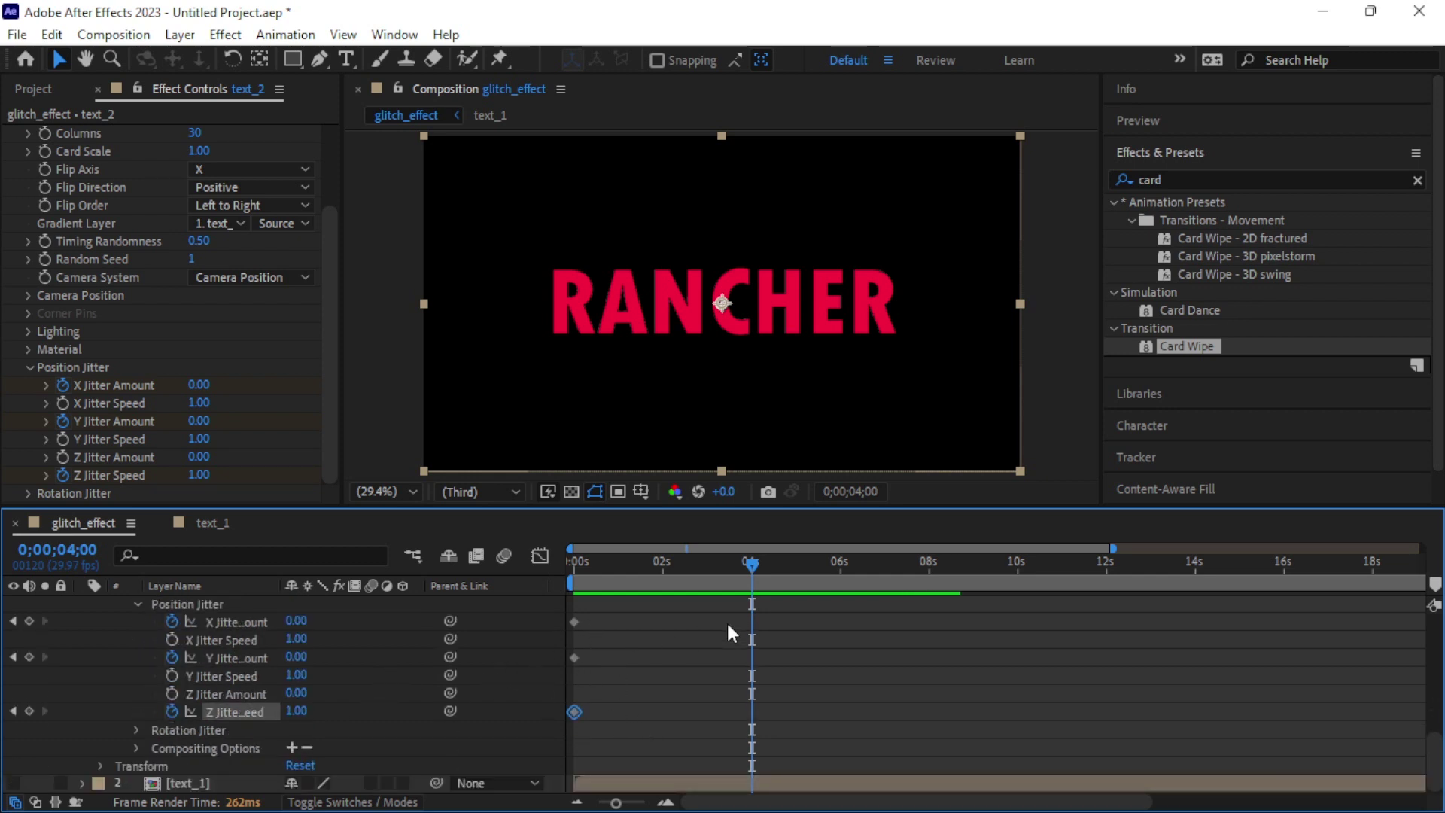
click(28, 622)
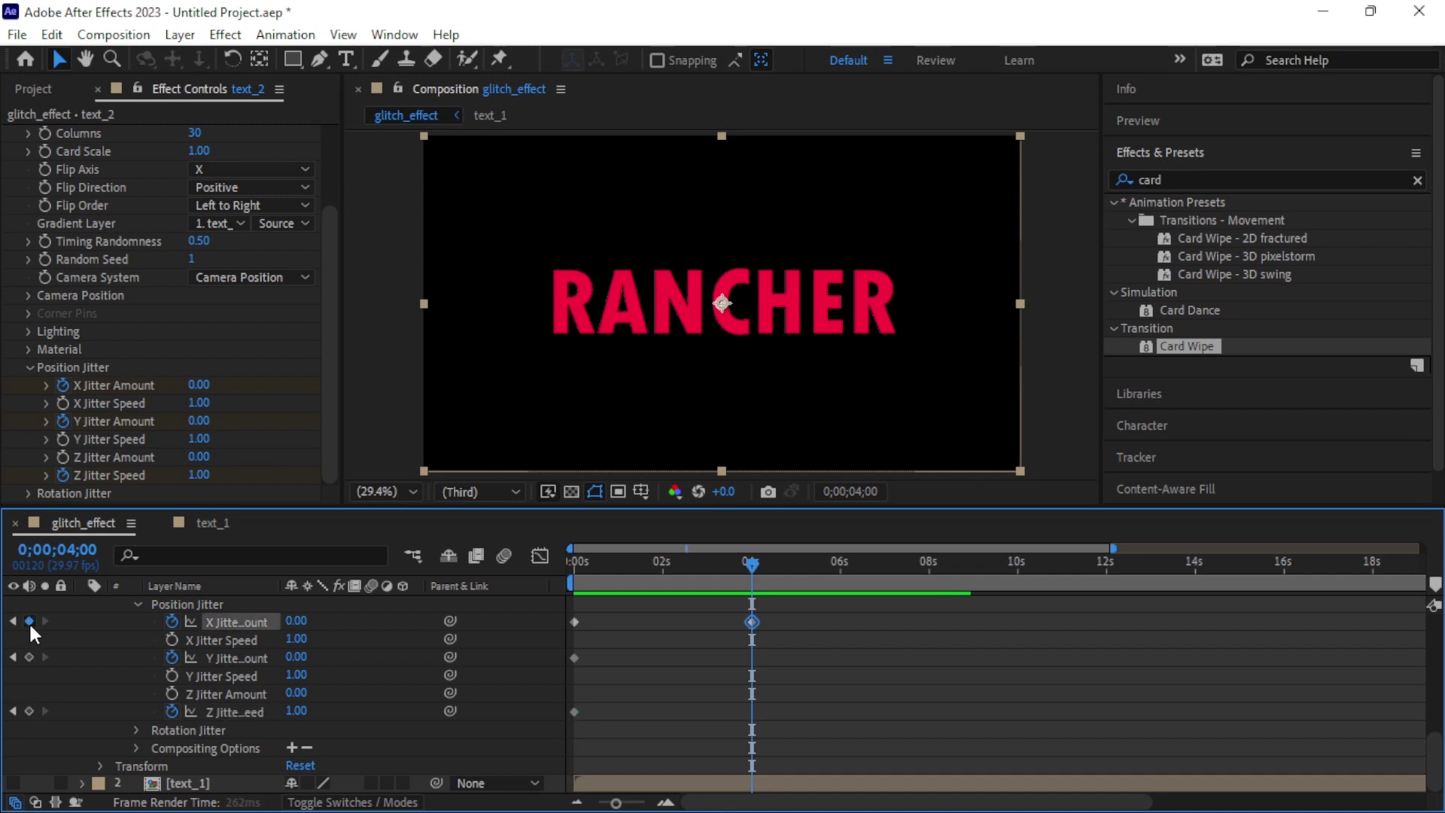
click(28, 658)
click(27, 711)
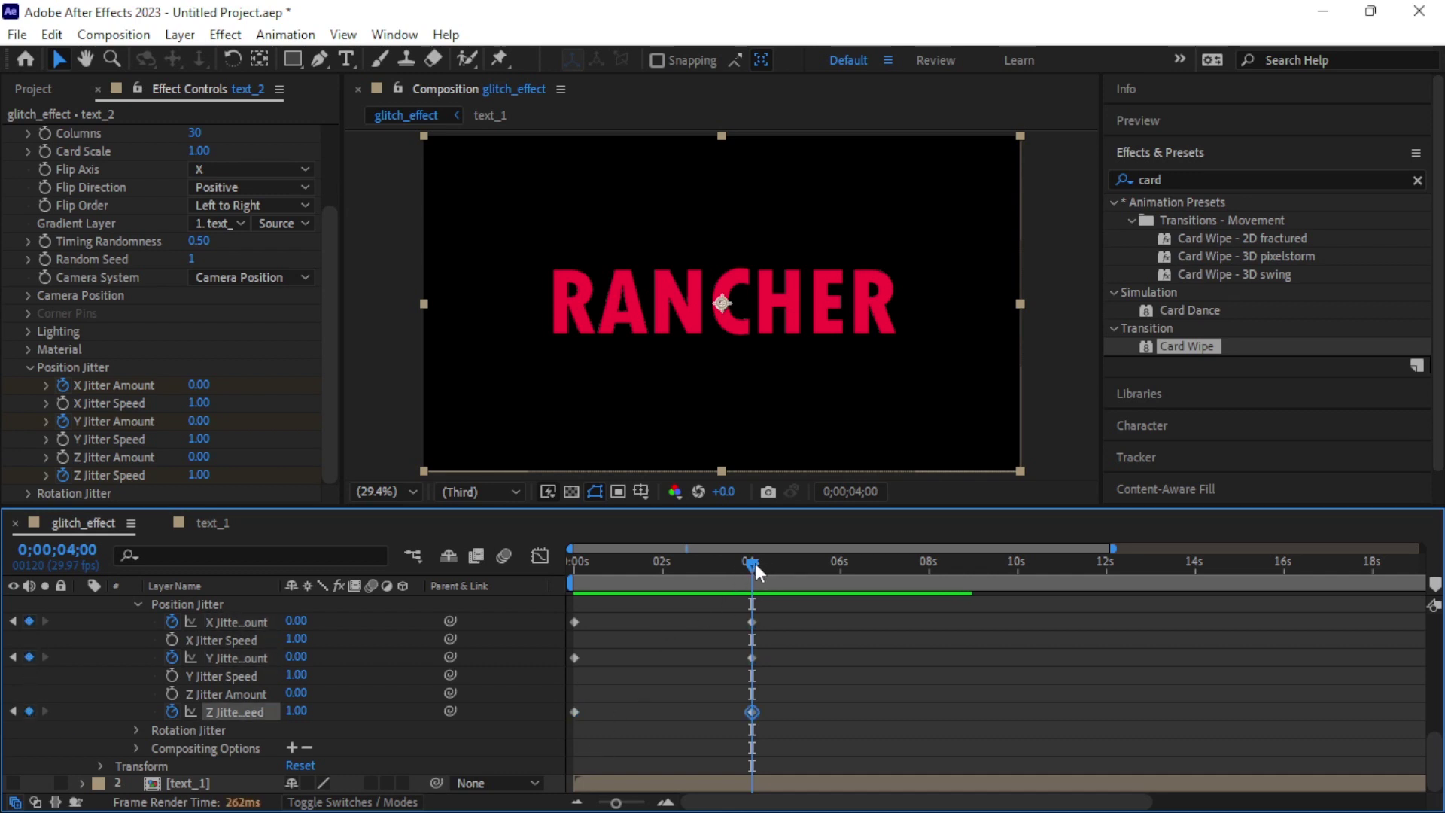
drag(754, 565, 664, 566)
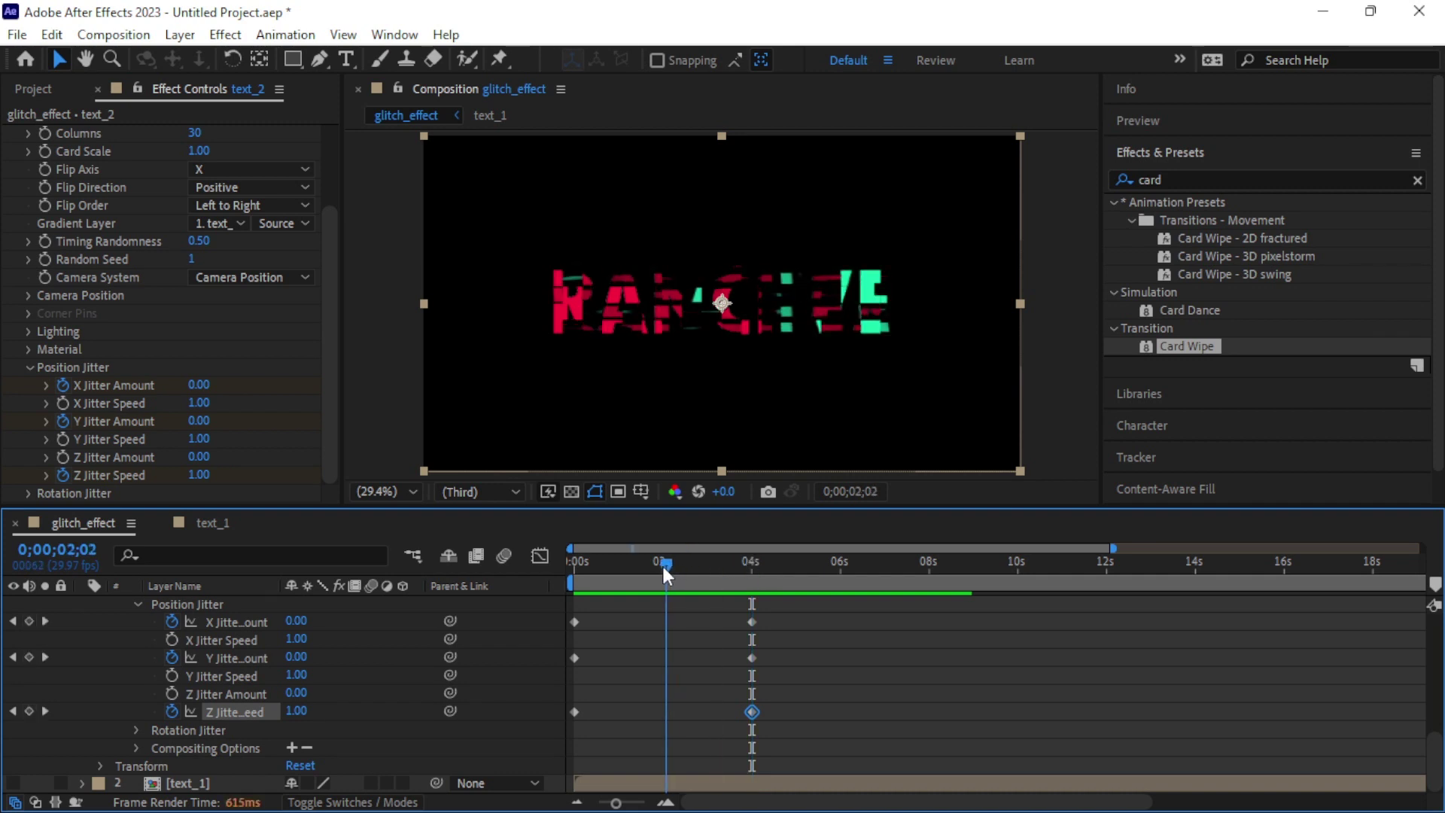
- Set X Jitter Amount 1.50, Y Jitter Amount 2.00 and Z Jitter Speed 6.80 at 0;00;02;02, then return to 0;00;00;00
click(198, 386)
text(1.5)
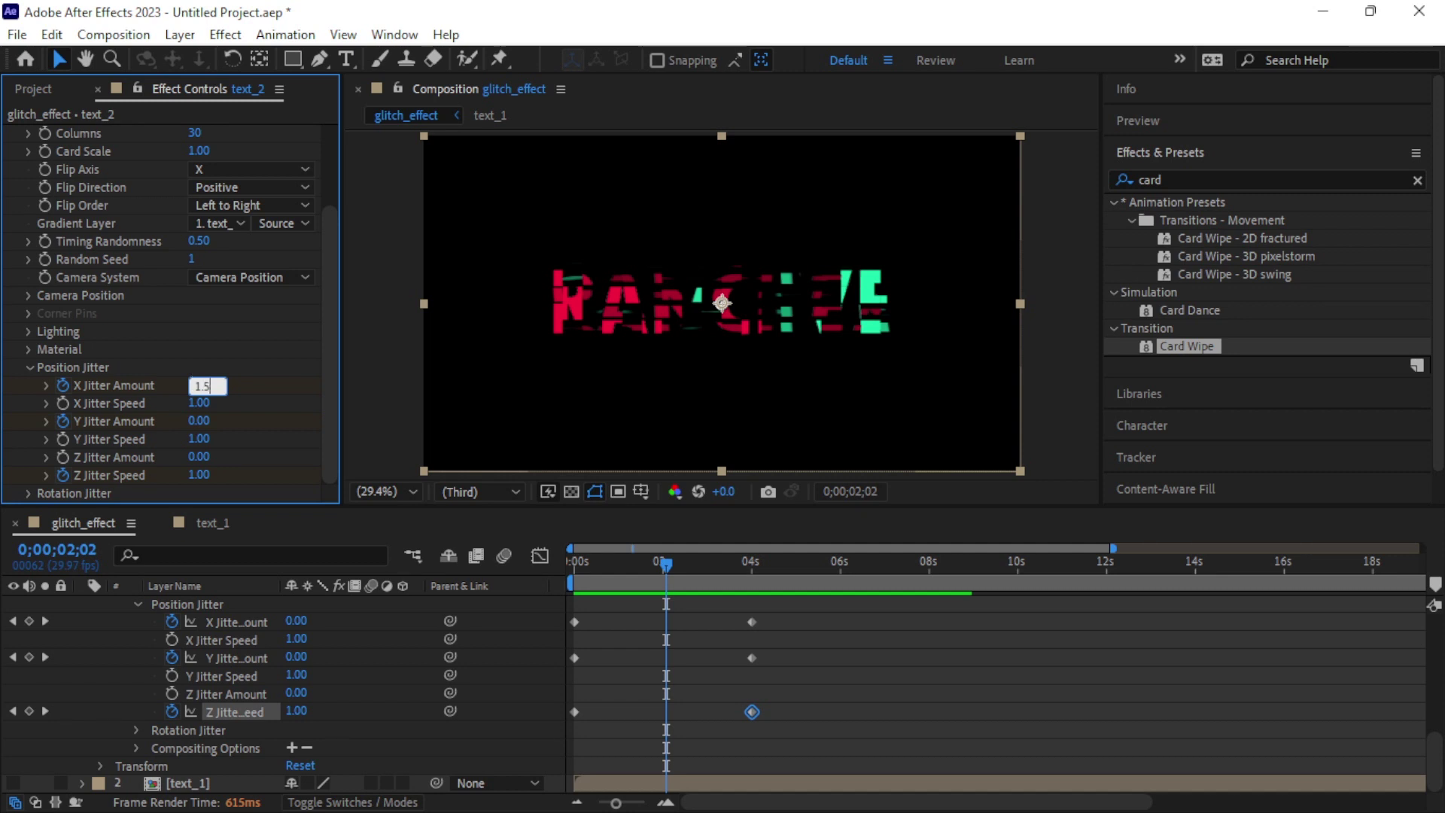
key(Return)
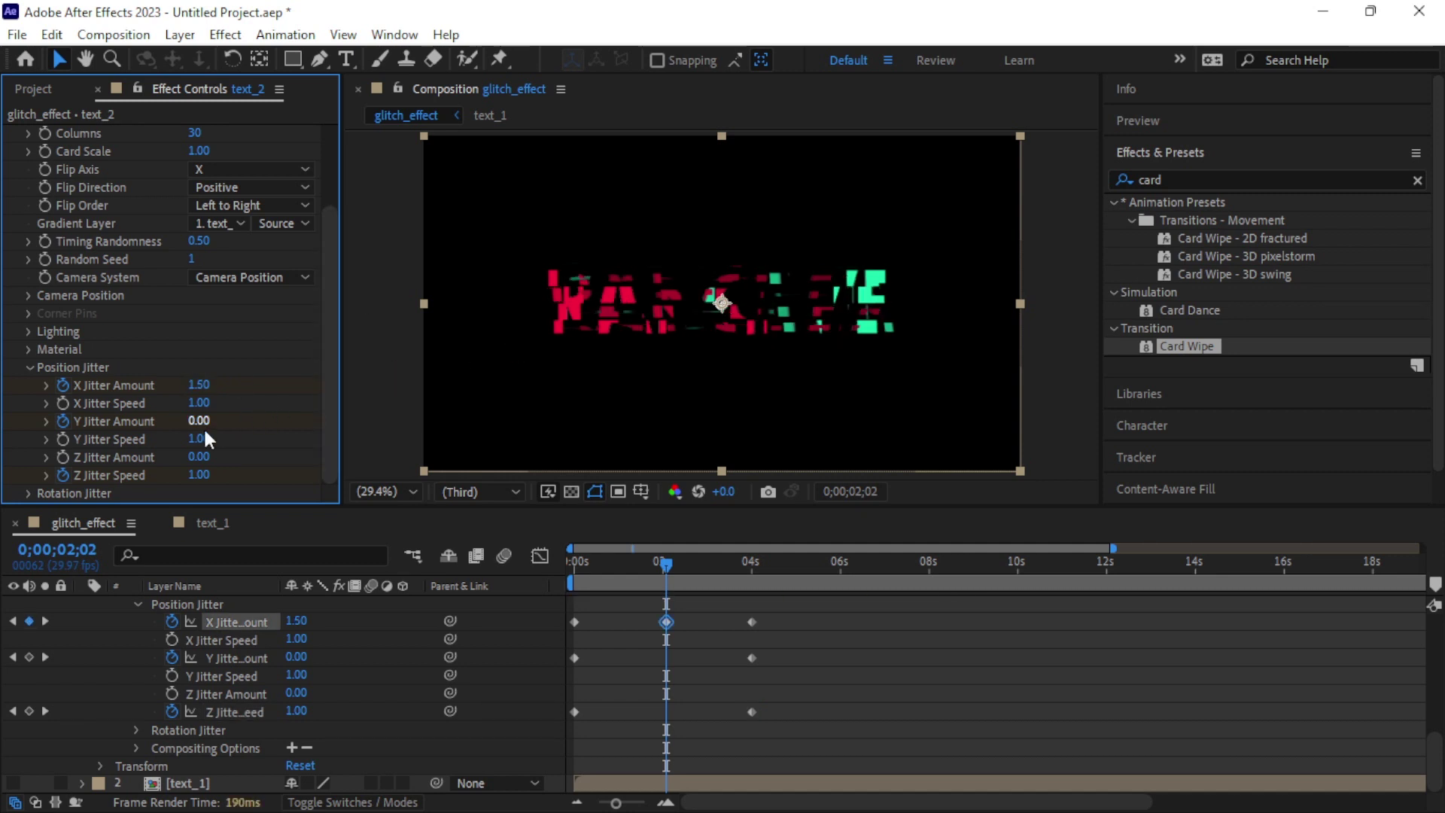
click(199, 423)
text(2)
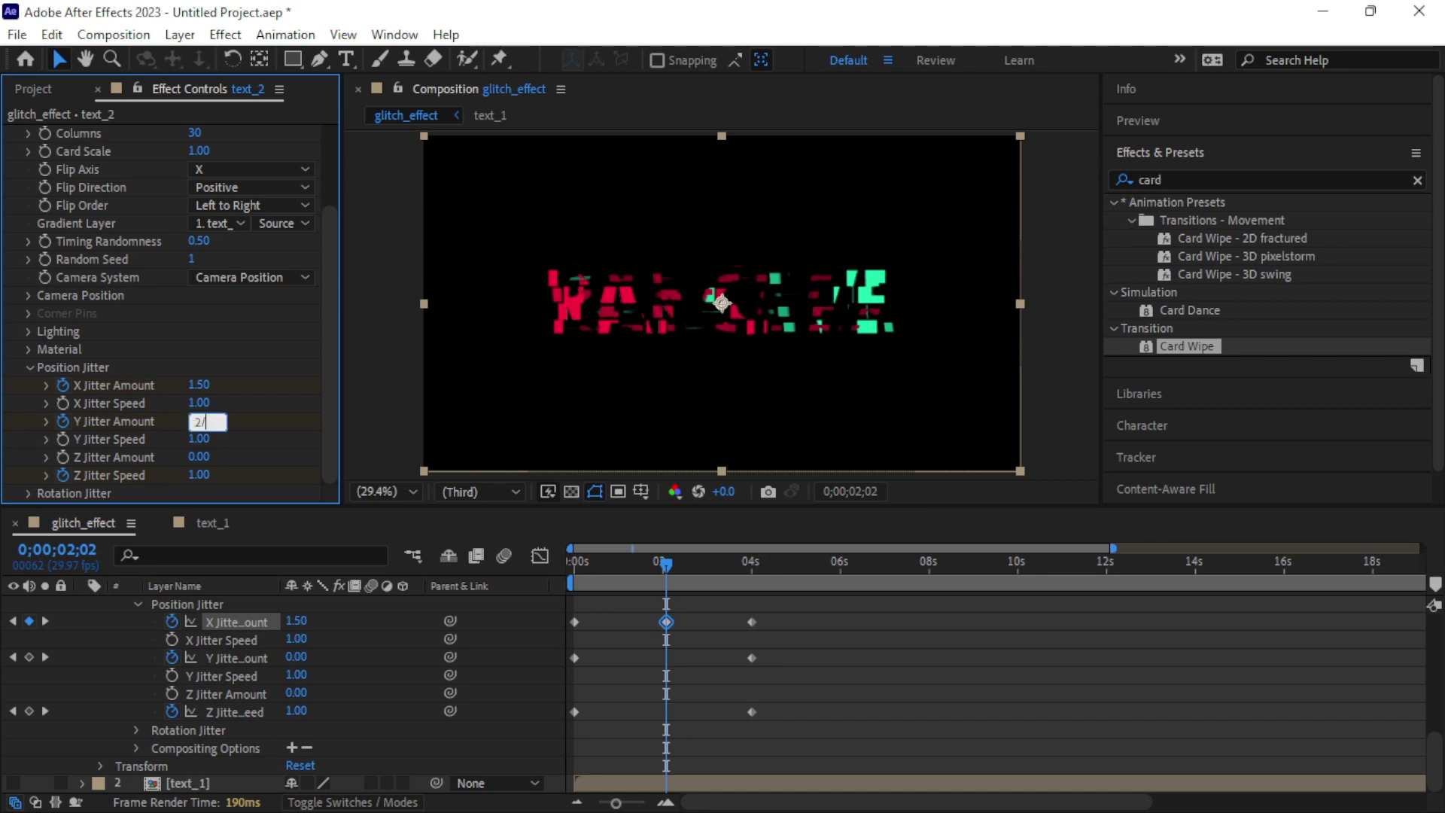
key(Return)
drag(194, 480, 744, 348)
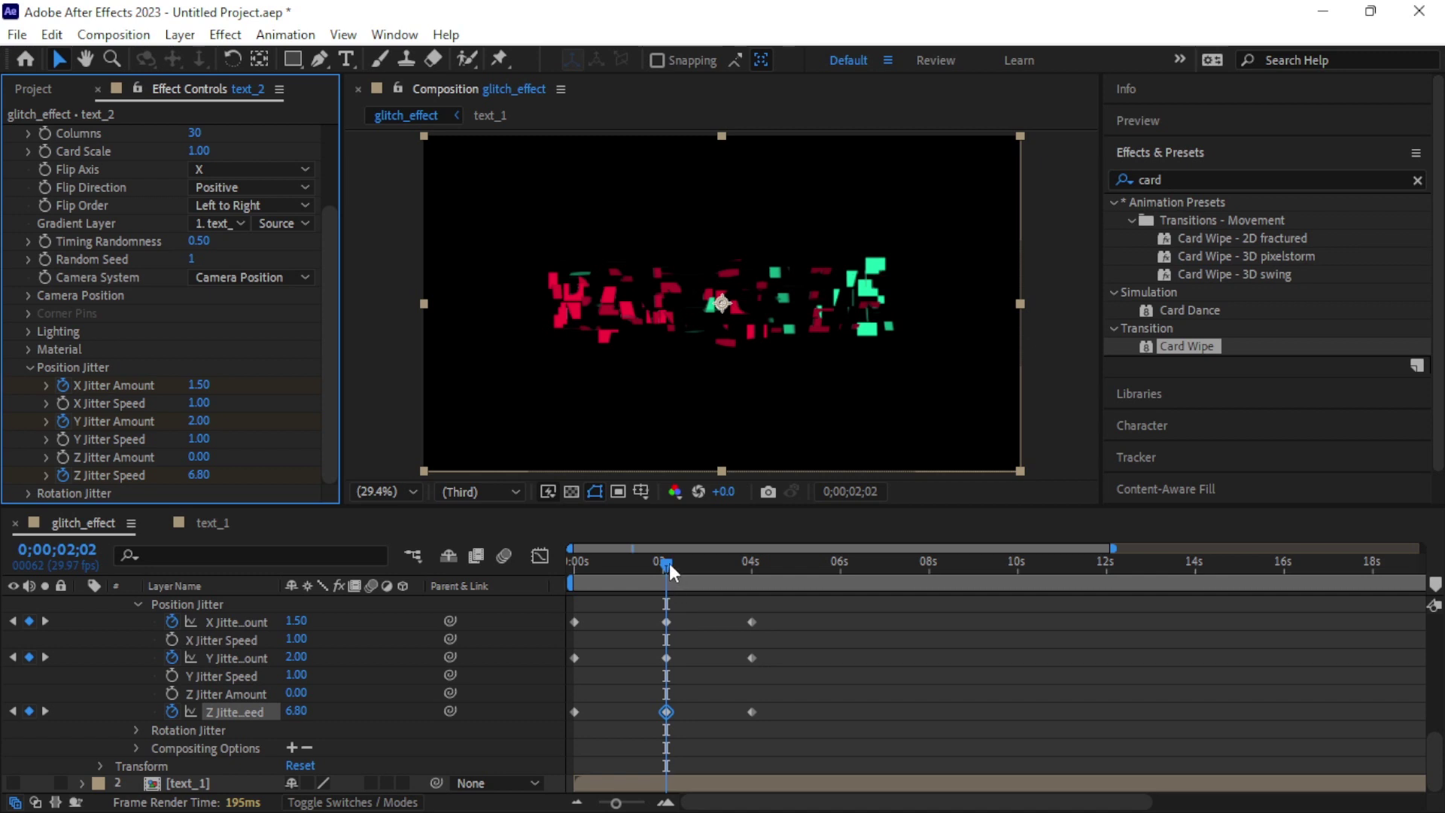
drag(670, 563, 548, 573)
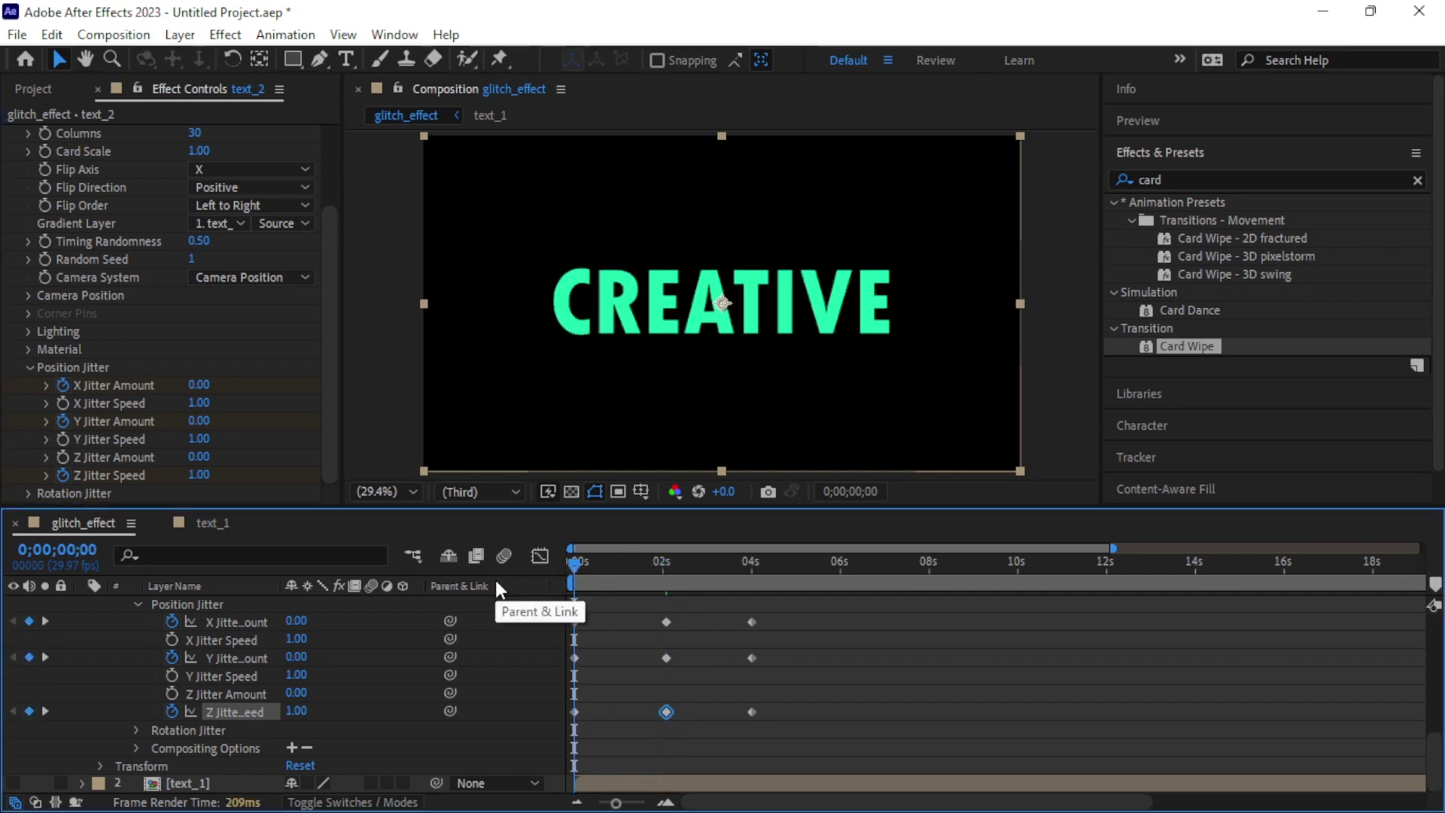
key(space)
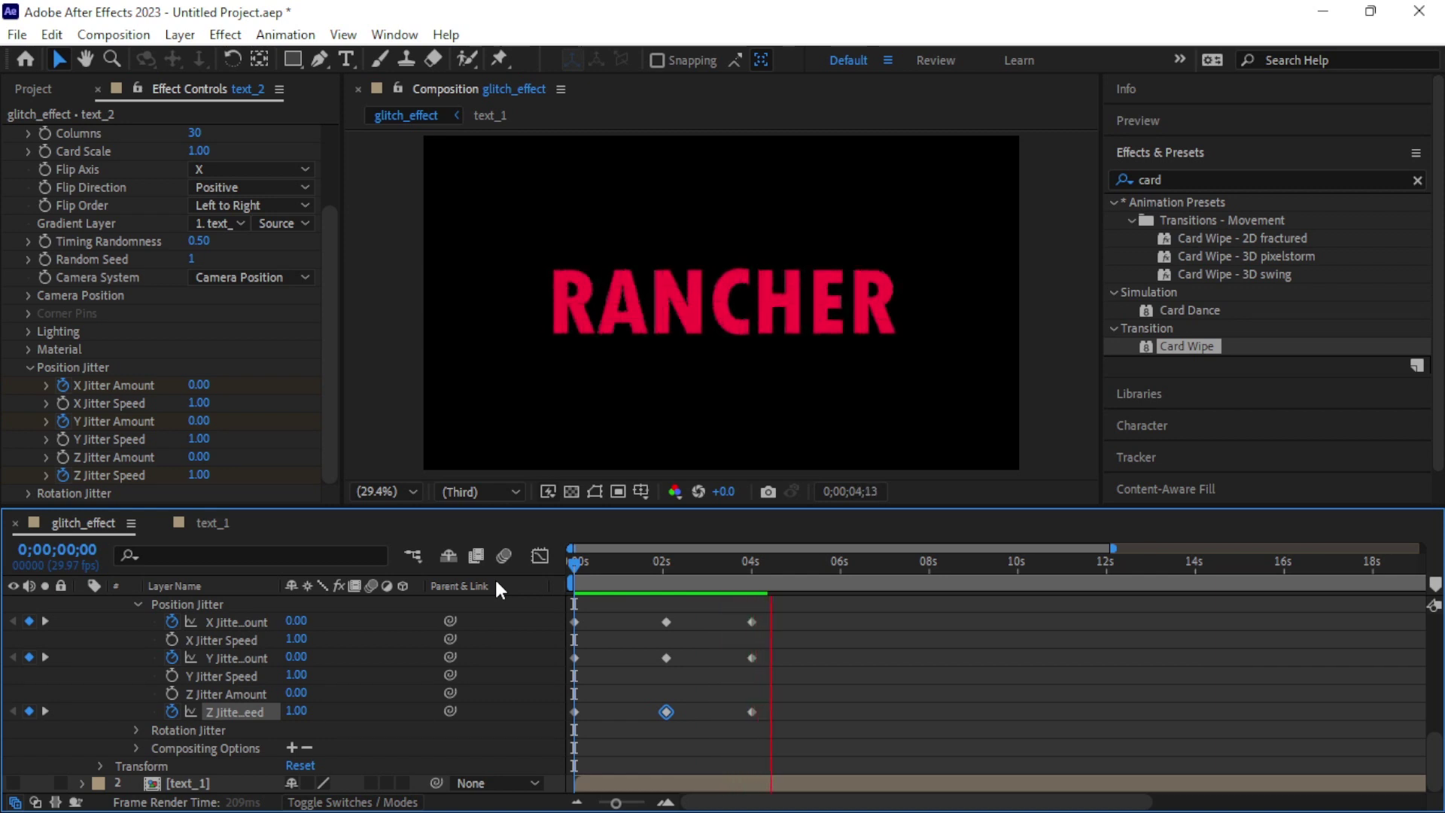
key(space)
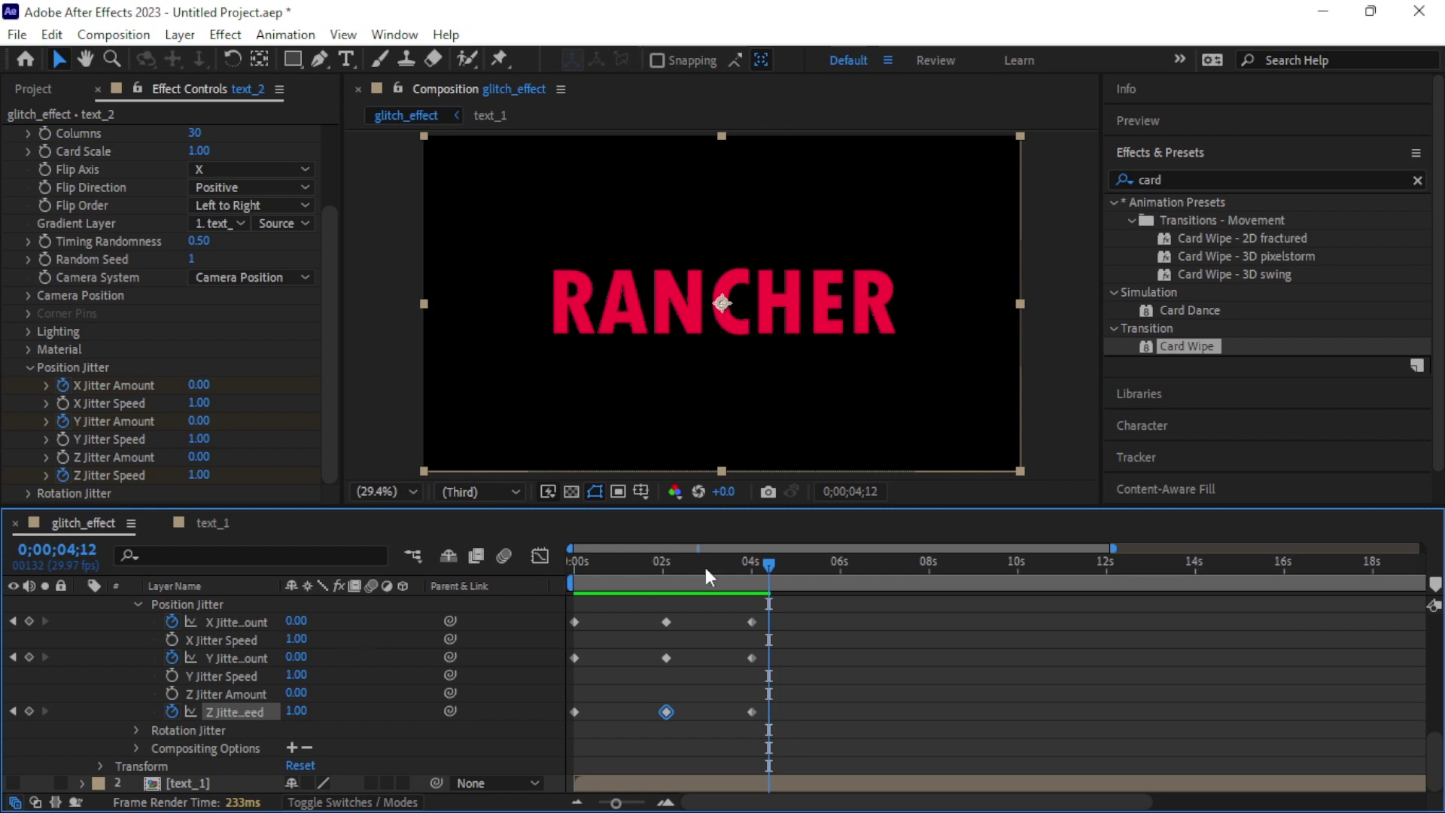
drag(770, 565, 520, 586)
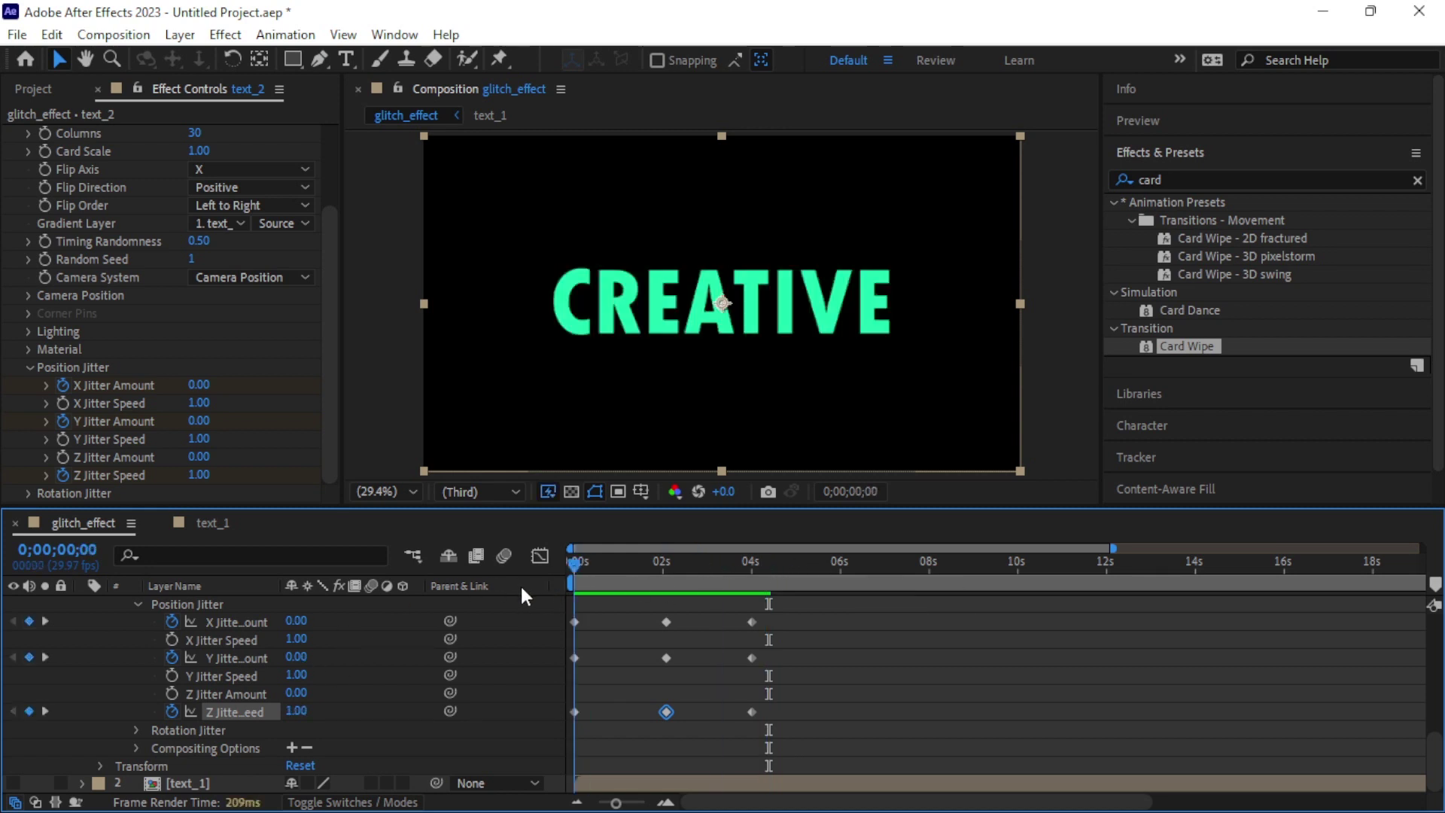
key(space)
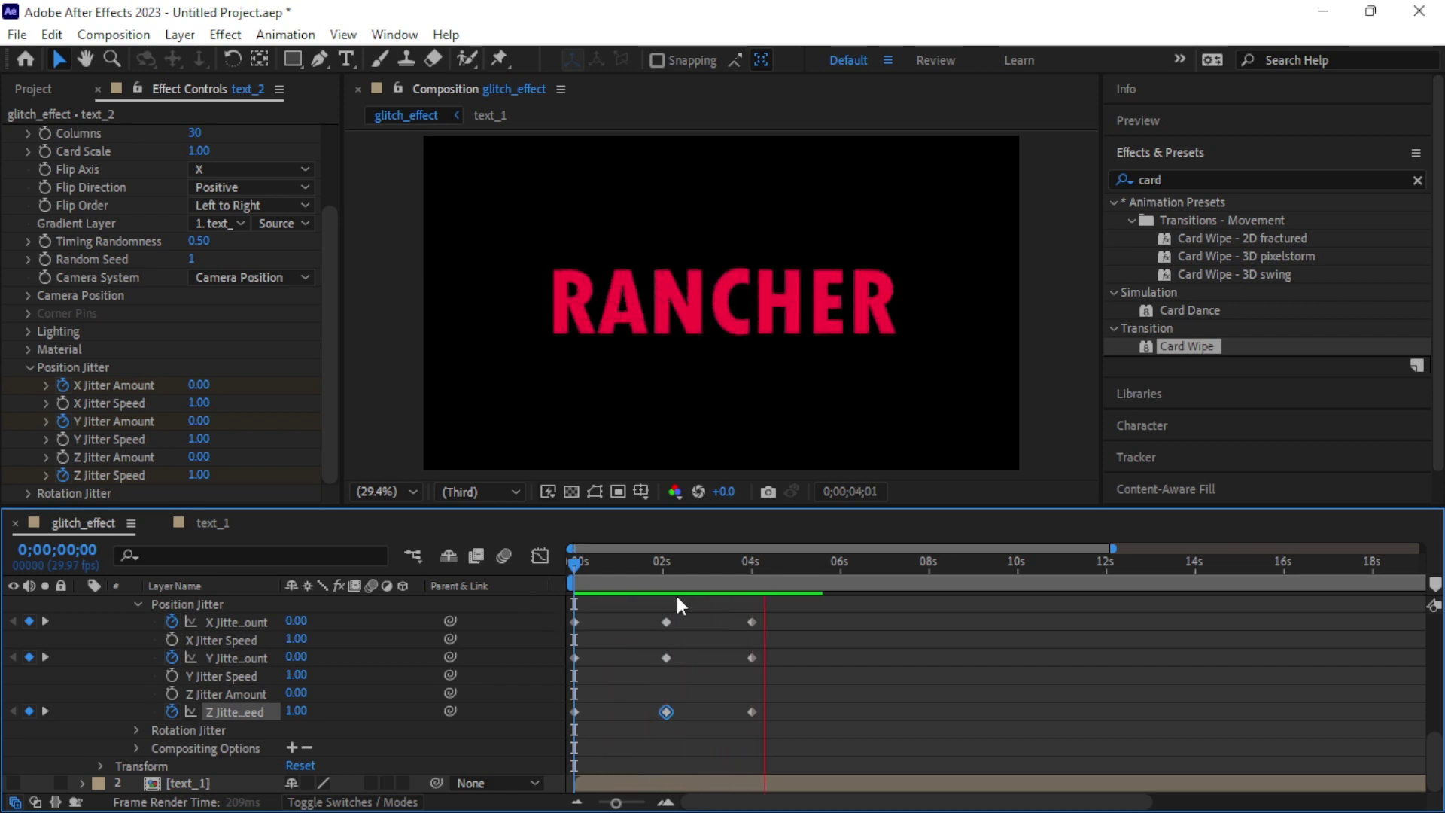
key(space)
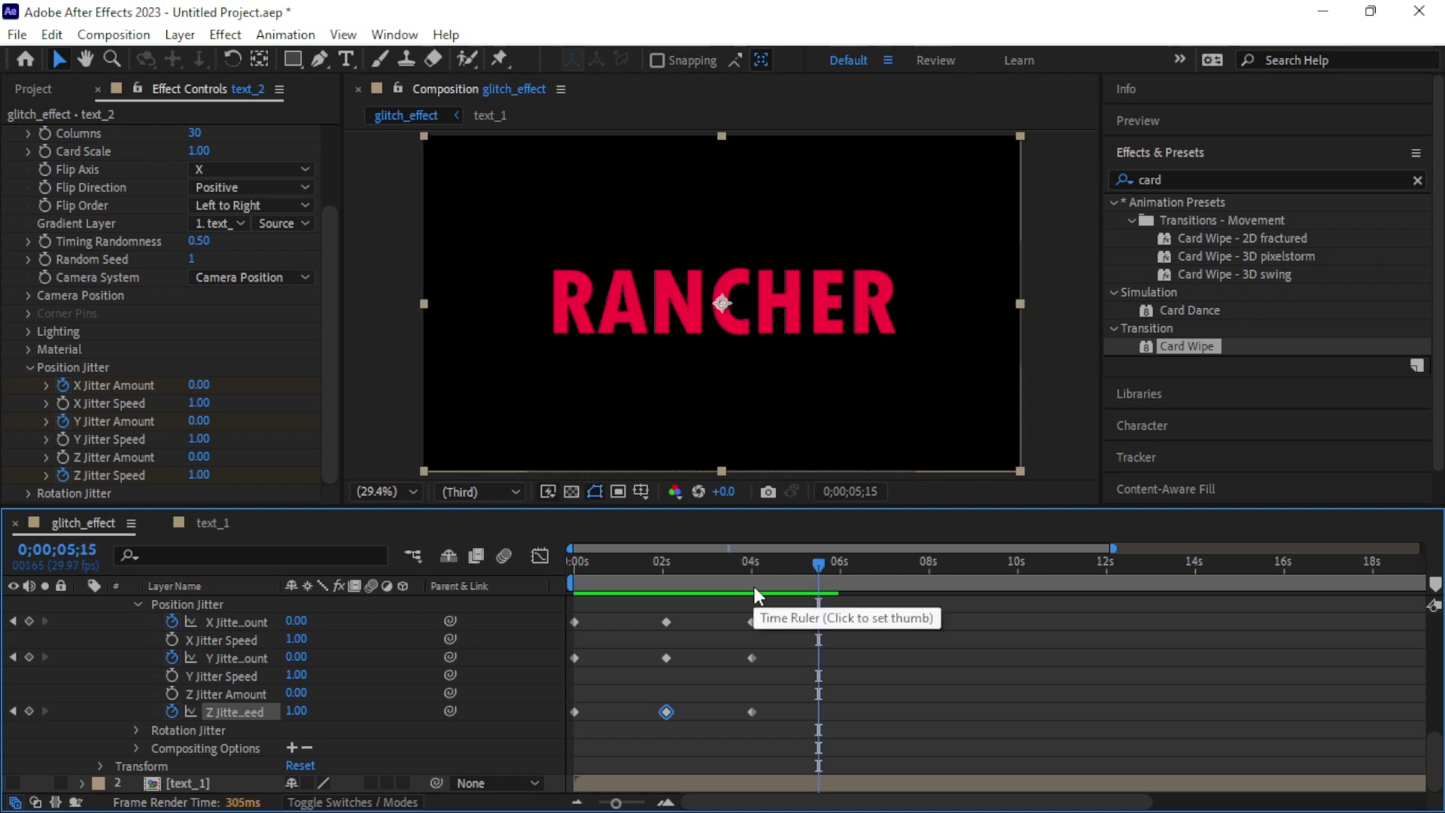